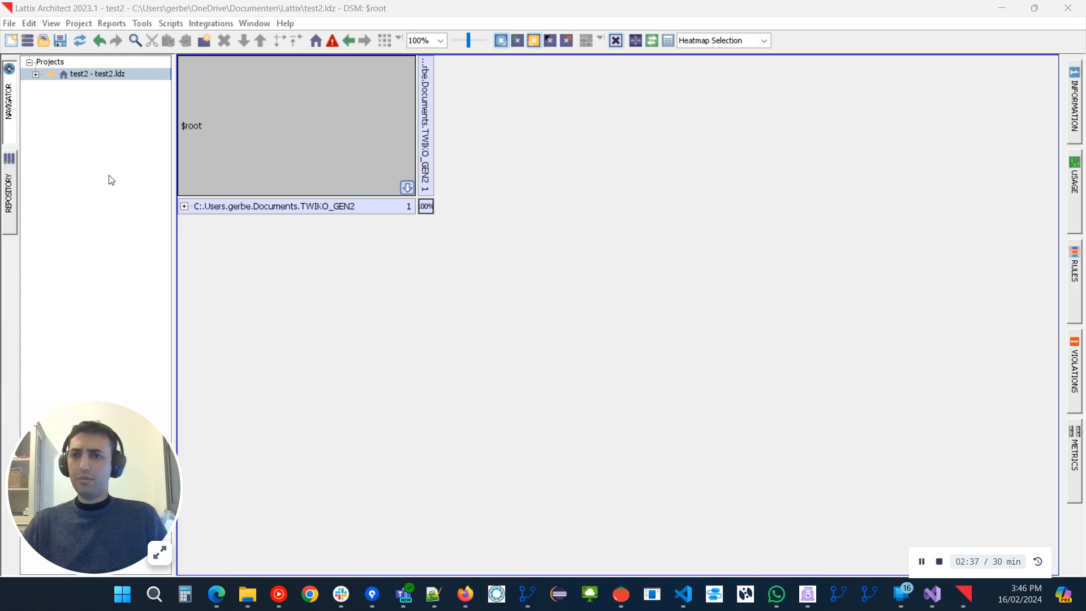
Step: Start a new project with the Embedded profile, name it "testing" and use the C/C++ (Clang) module type
{"action": "left_click", "coordinate": [11, 41]}
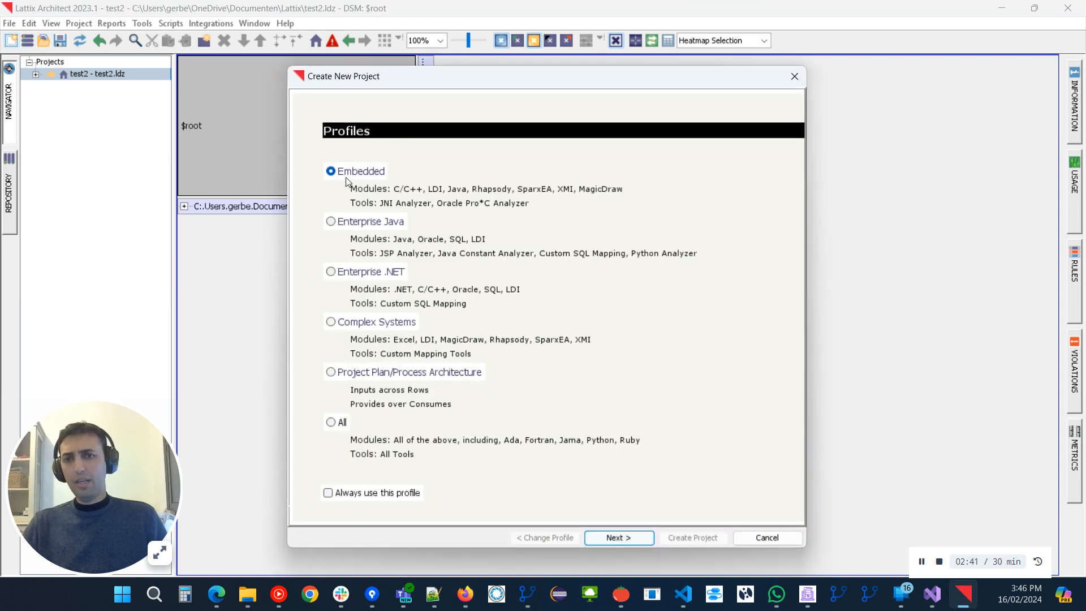
{"action": "left_click", "coordinate": [624, 536]}
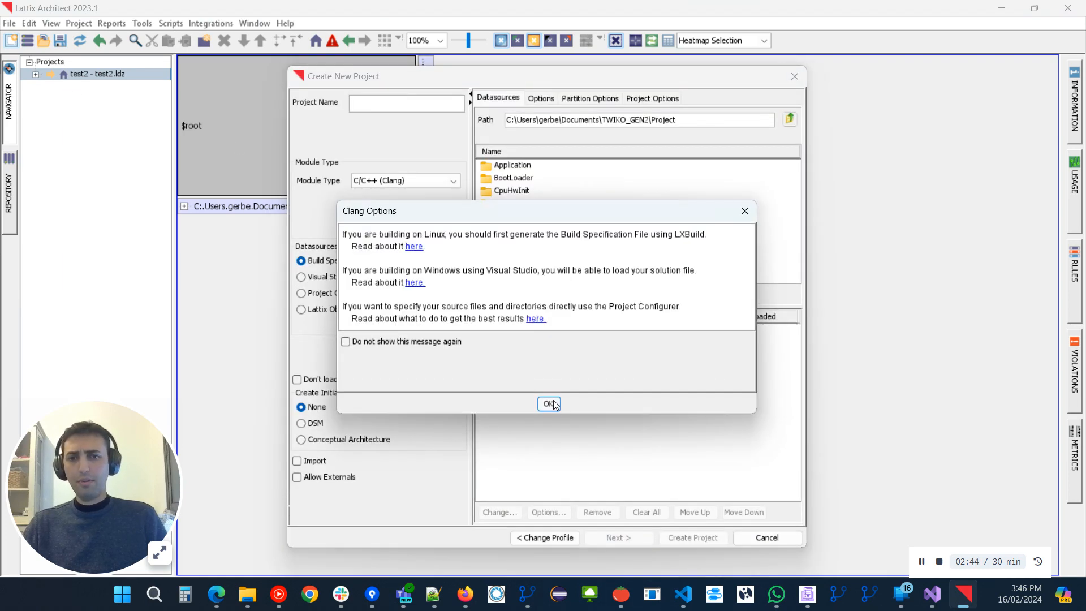
{"action": "left_click", "coordinate": [549, 403]}
{"action": "left_click", "coordinate": [397, 111]}
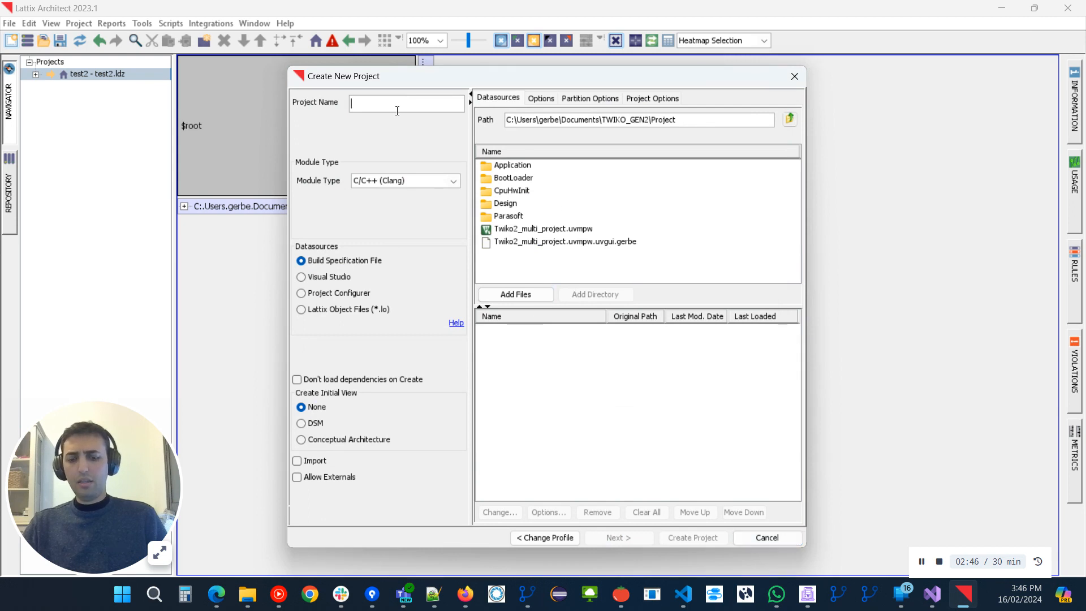
{"action": "type", "text": "testing"}
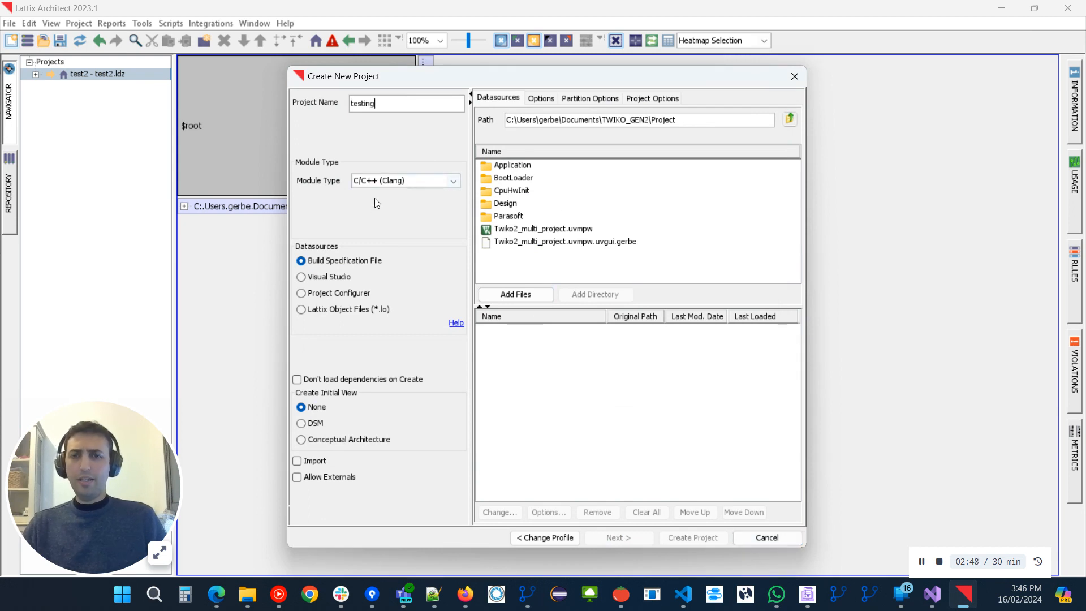
{"action": "left_click", "coordinate": [388, 182]}
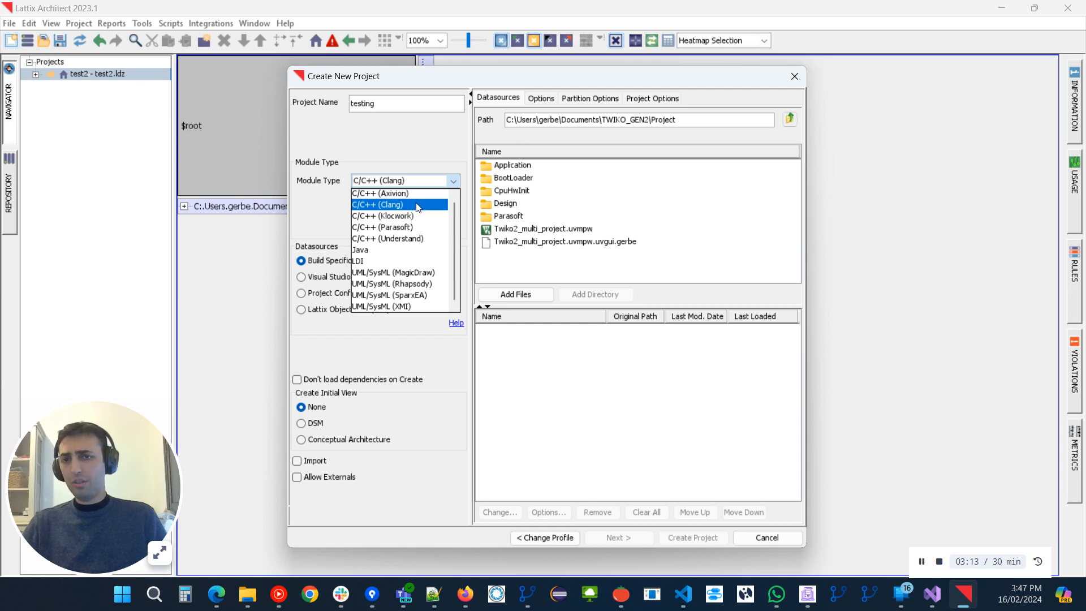
{"action": "left_click", "coordinate": [394, 207]}
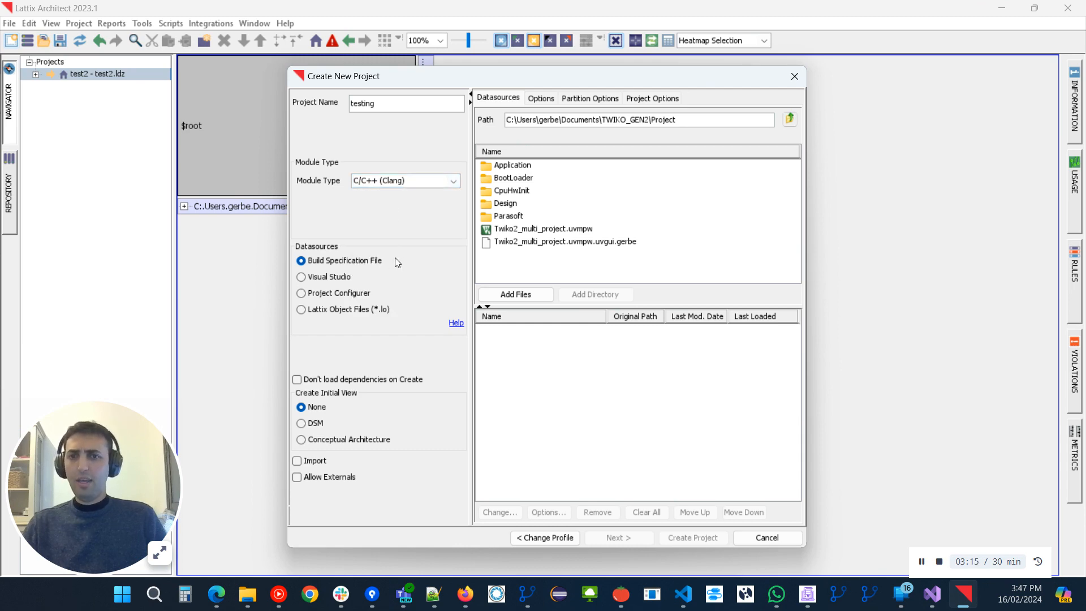
Step: Set the new project's datasources to Project Configurer and its initial view to DSM
{"action": "left_click", "coordinate": [317, 280]}
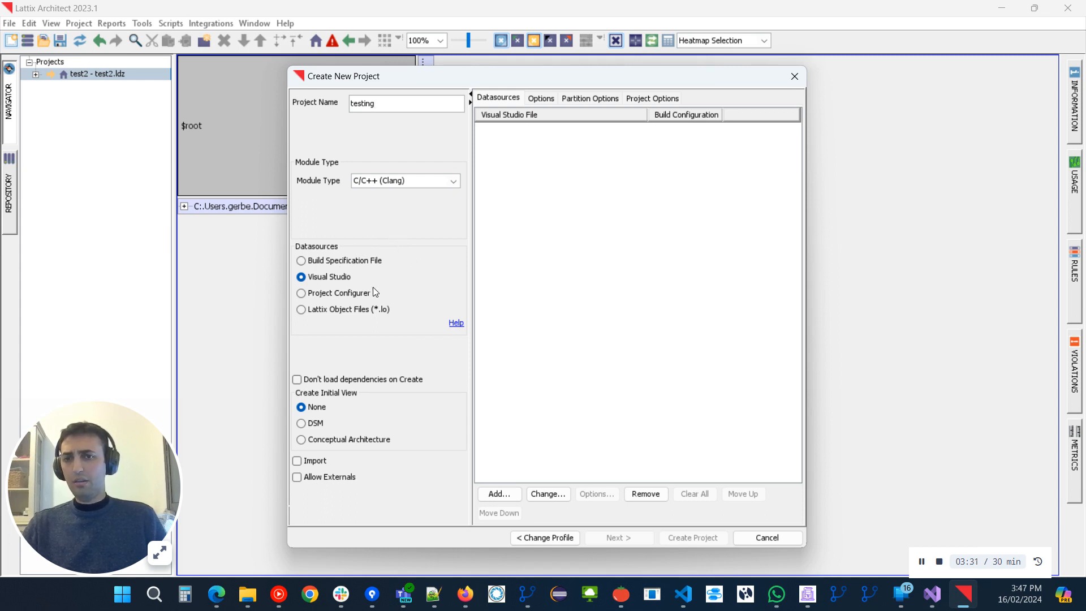
{"action": "left_click", "coordinate": [359, 294]}
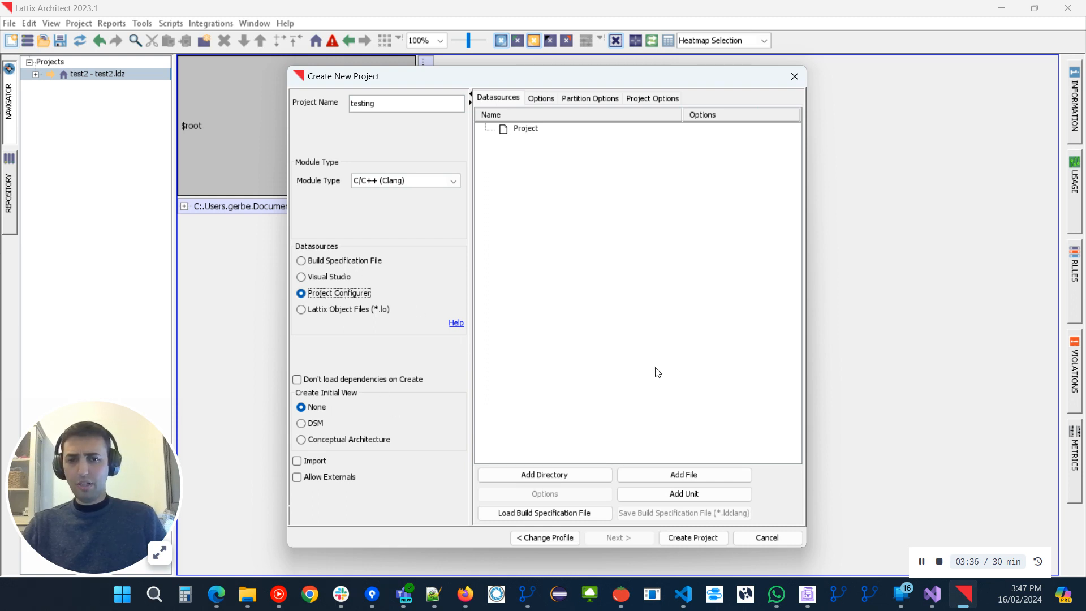
{"action": "left_click", "coordinate": [303, 428]}
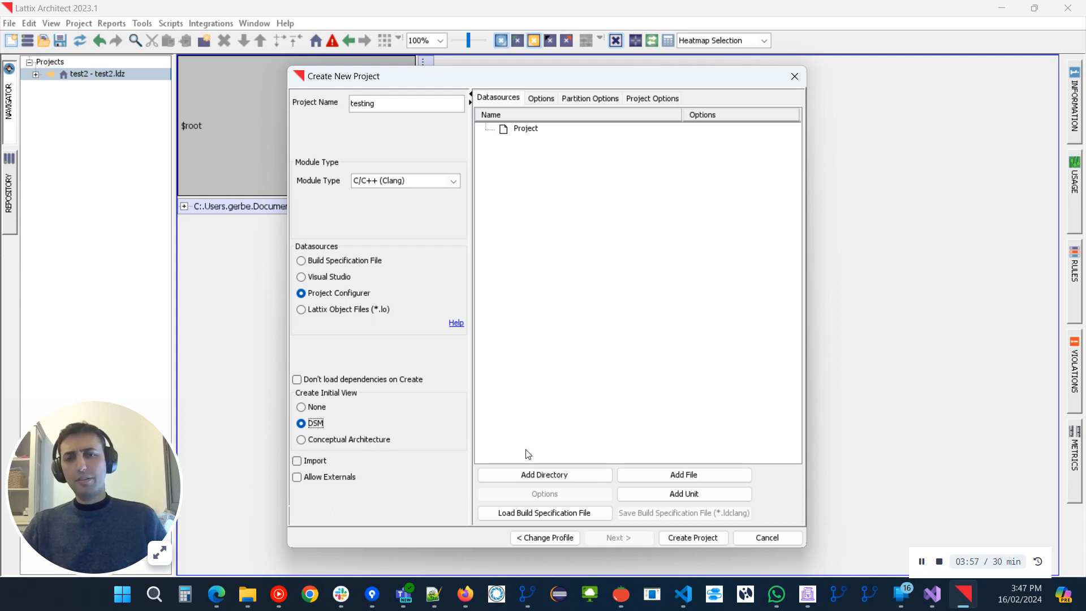
Step: Add the TWIKO_GEN2 directory with its sub-directories and try to create the project with the default options
{"action": "left_click", "coordinate": [553, 474]}
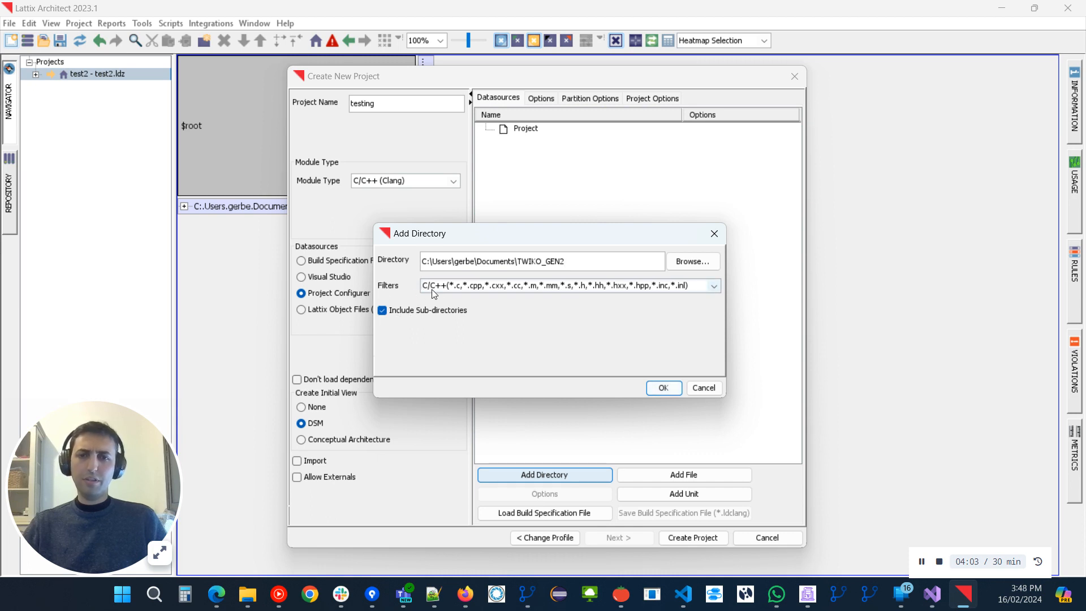
{"action": "left_click", "coordinate": [663, 388]}
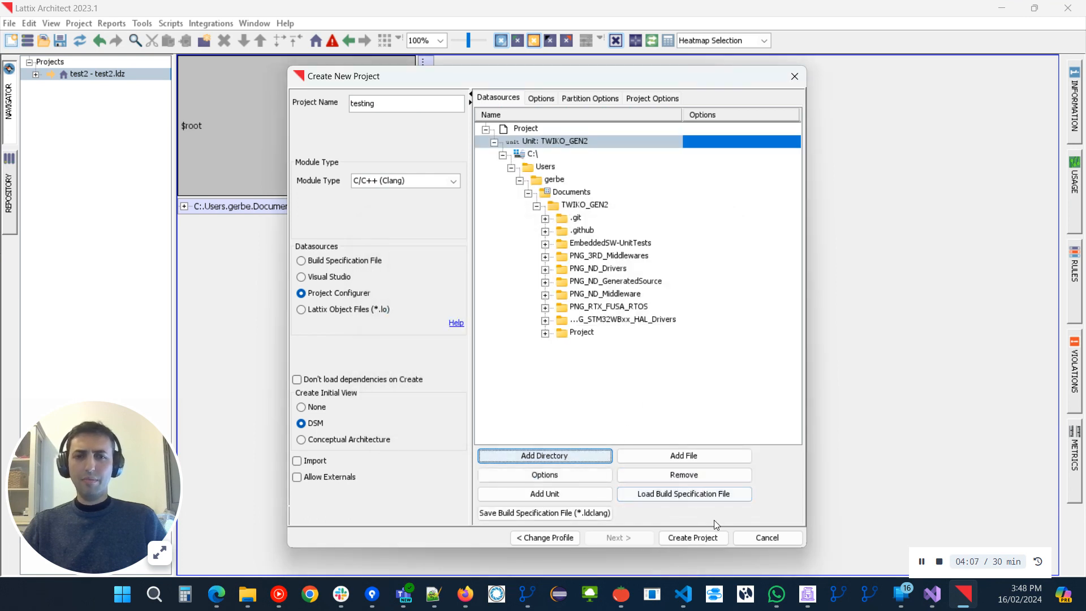
{"action": "left_click", "coordinate": [538, 99]}
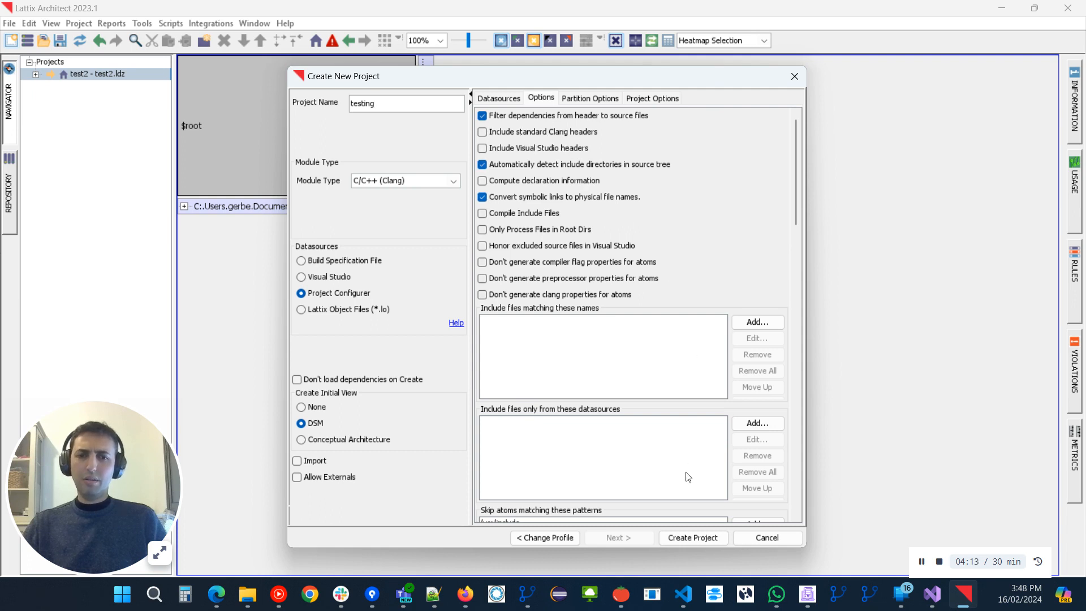
{"action": "left_click", "coordinate": [686, 540]}
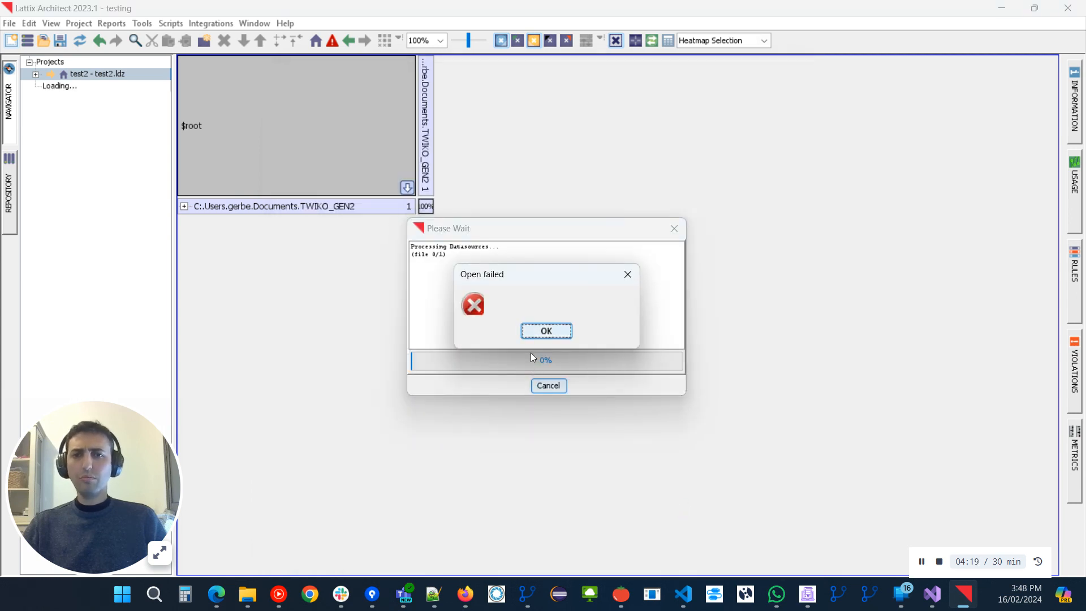
{"action": "left_click", "coordinate": [545, 334]}
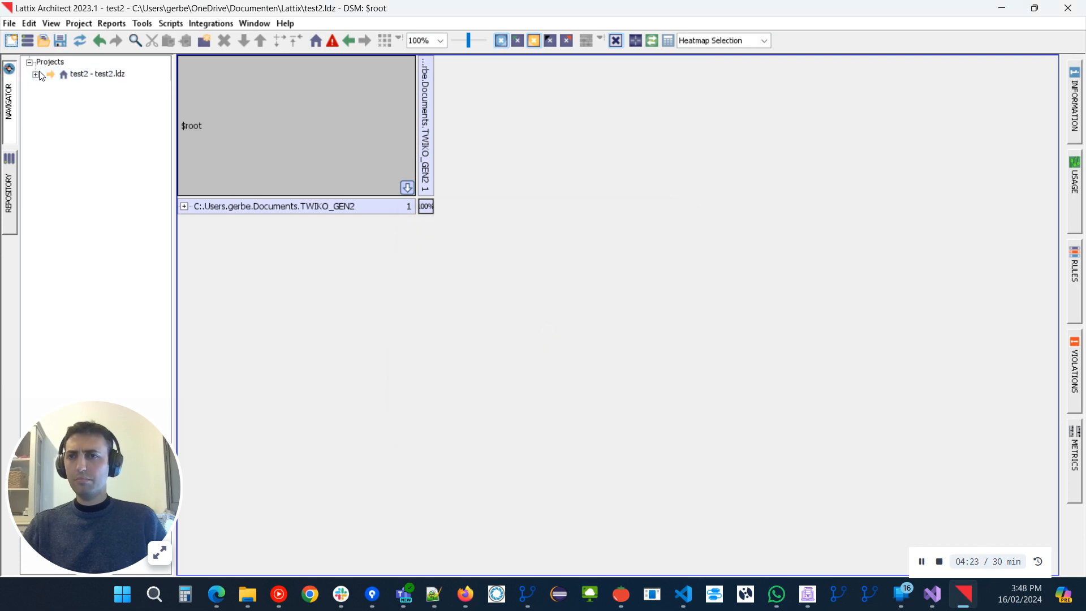
Step: Set up a new Embedded-profile project named "testing" with Project Configurer datasources and DSM as the initial view
{"action": "left_click", "coordinate": [8, 38]}
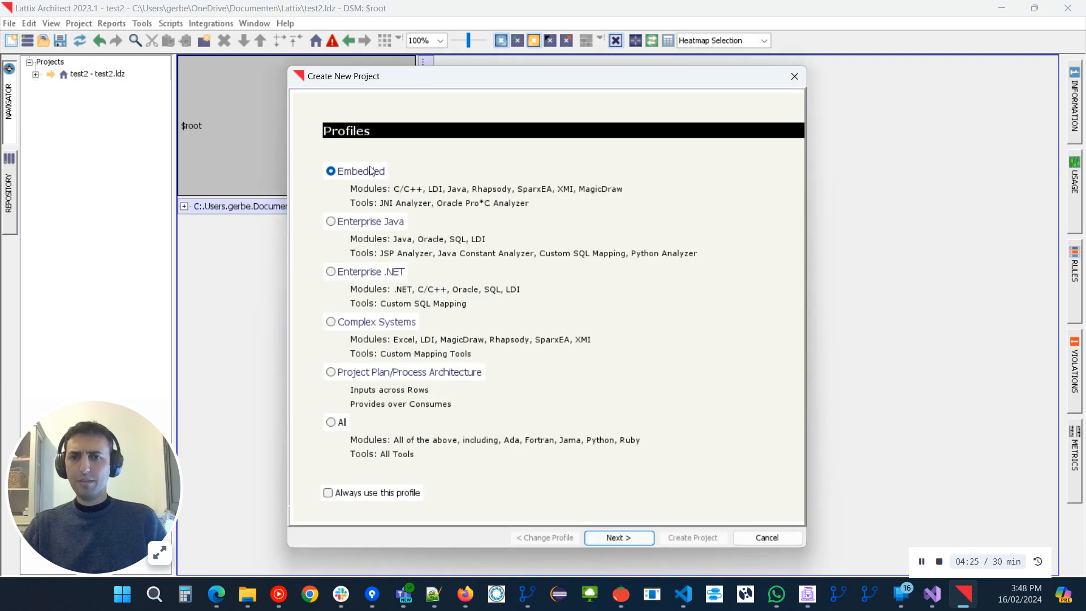
{"action": "left_click", "coordinate": [613, 537]}
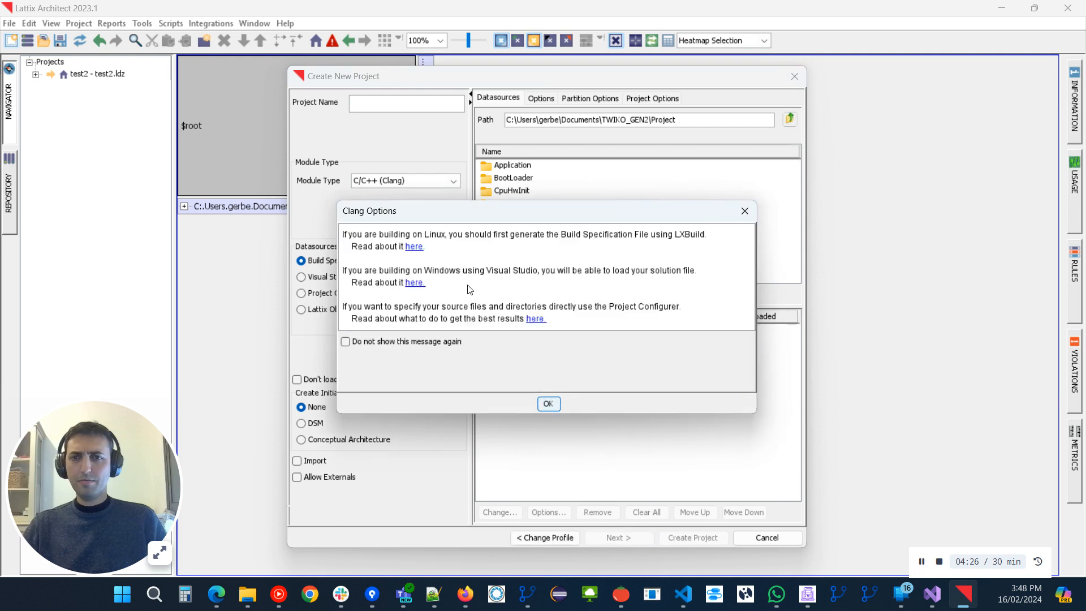
{"action": "left_click", "coordinate": [546, 398]}
{"action": "left_click", "coordinate": [393, 107]}
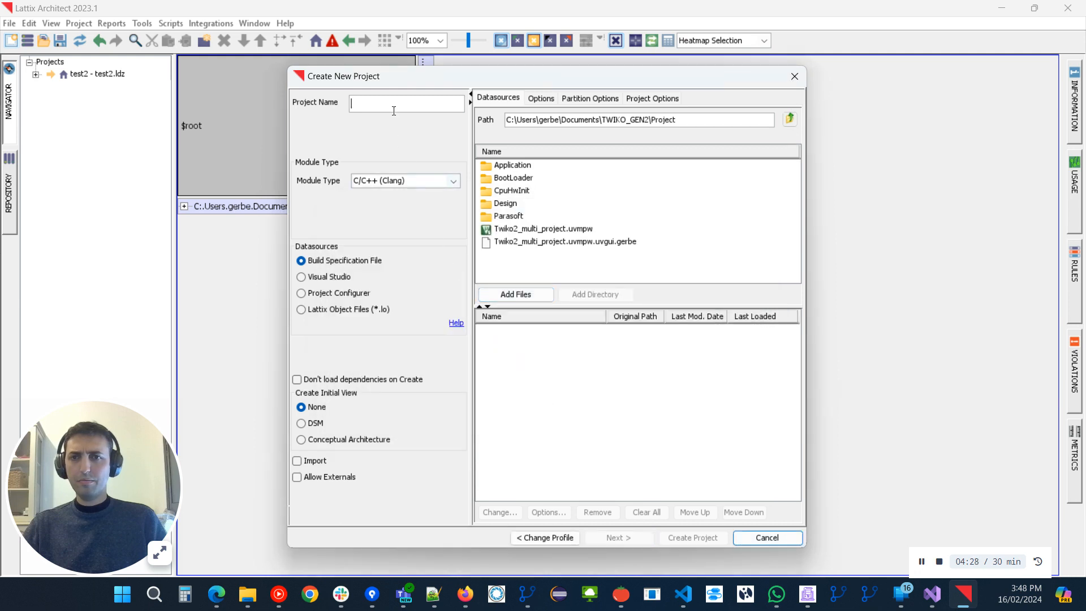
{"action": "type", "text": "testing"}
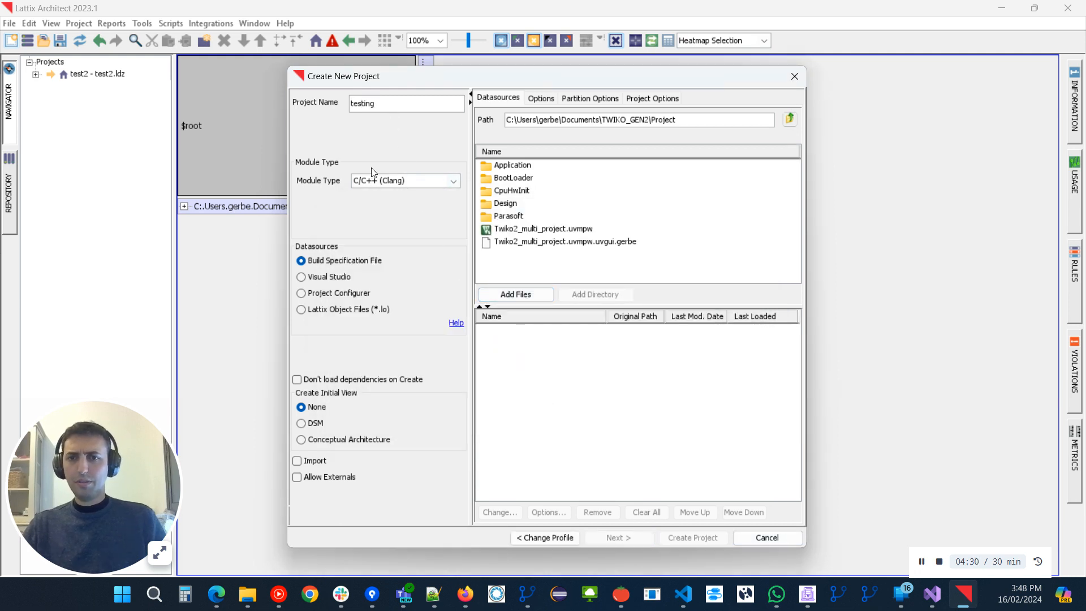
{"action": "left_click", "coordinate": [338, 293]}
{"action": "left_click", "coordinate": [315, 423]}
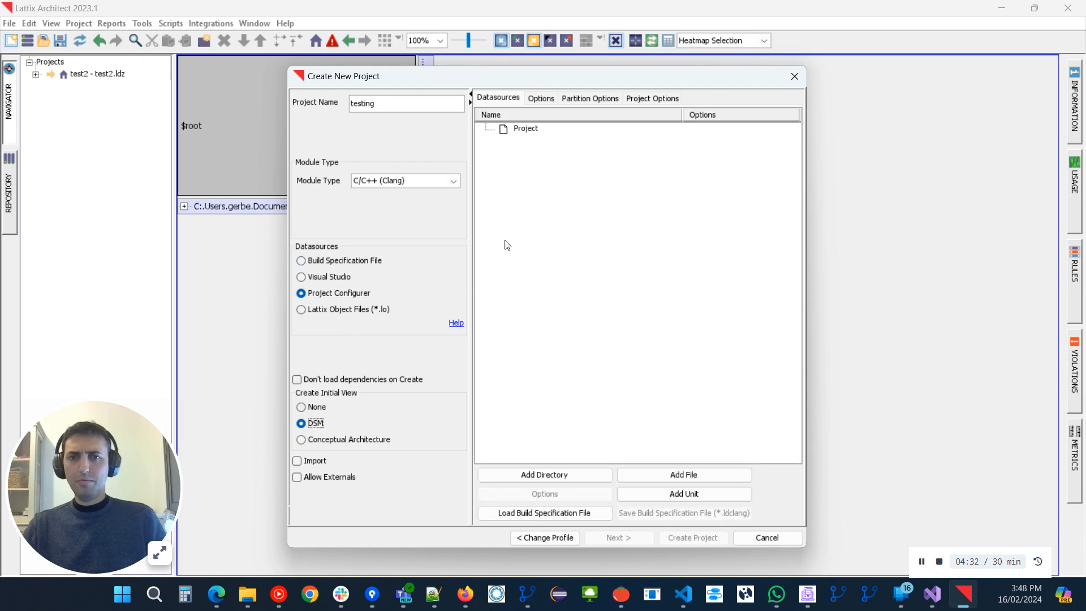
Step: Add the TWIKO_GEN2 directory with its sub-directories, and create the project with standard Clang headers included
{"action": "left_click", "coordinate": [582, 476]}
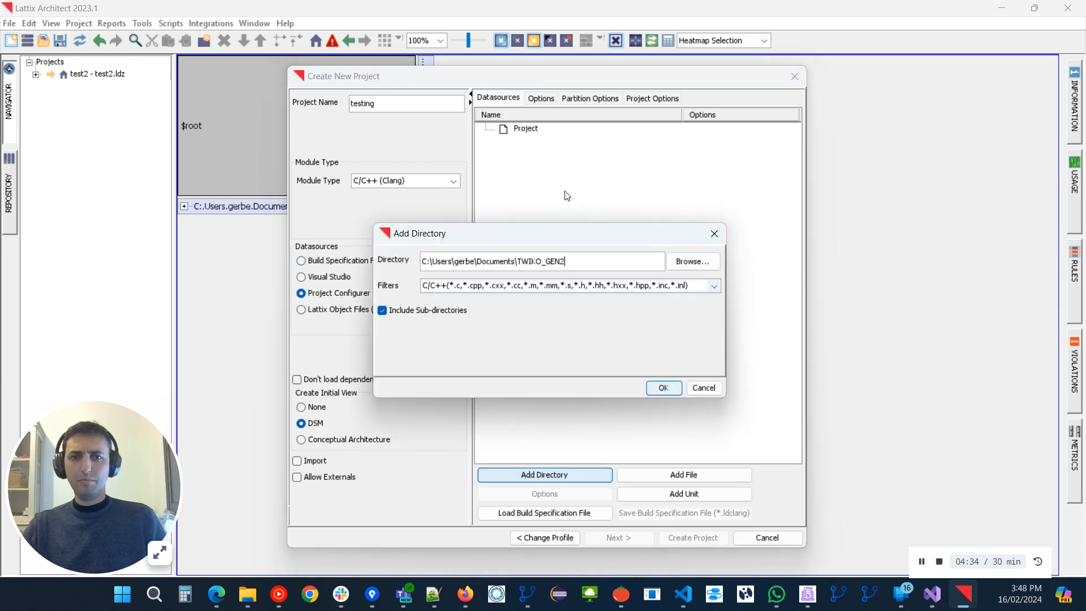
{"action": "left_click", "coordinate": [663, 388]}
{"action": "left_click", "coordinate": [542, 98]}
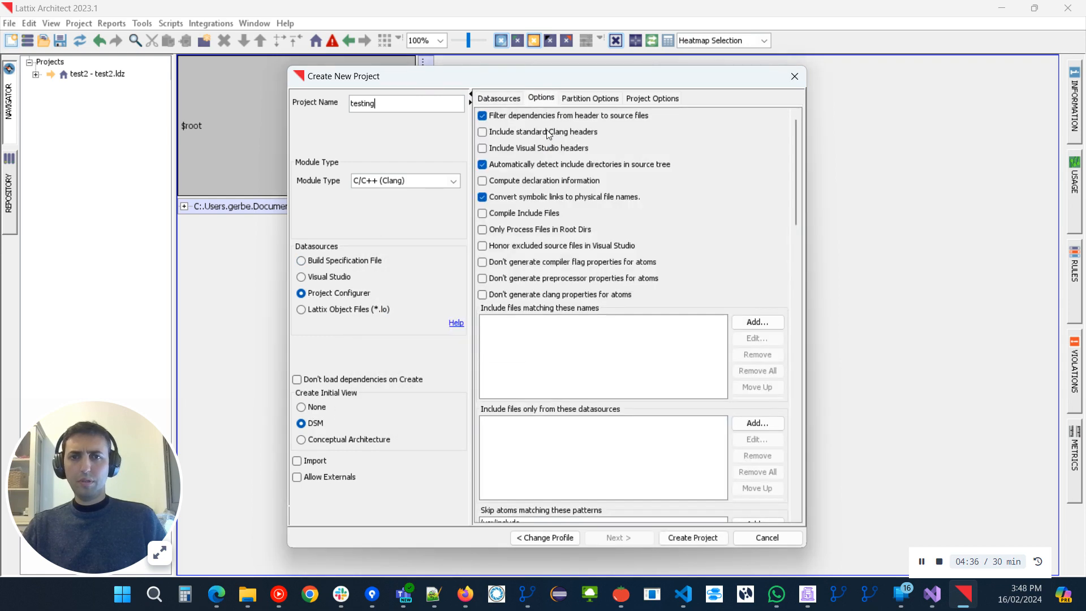
{"action": "left_click", "coordinate": [535, 134]}
{"action": "left_click", "coordinate": [693, 537]}
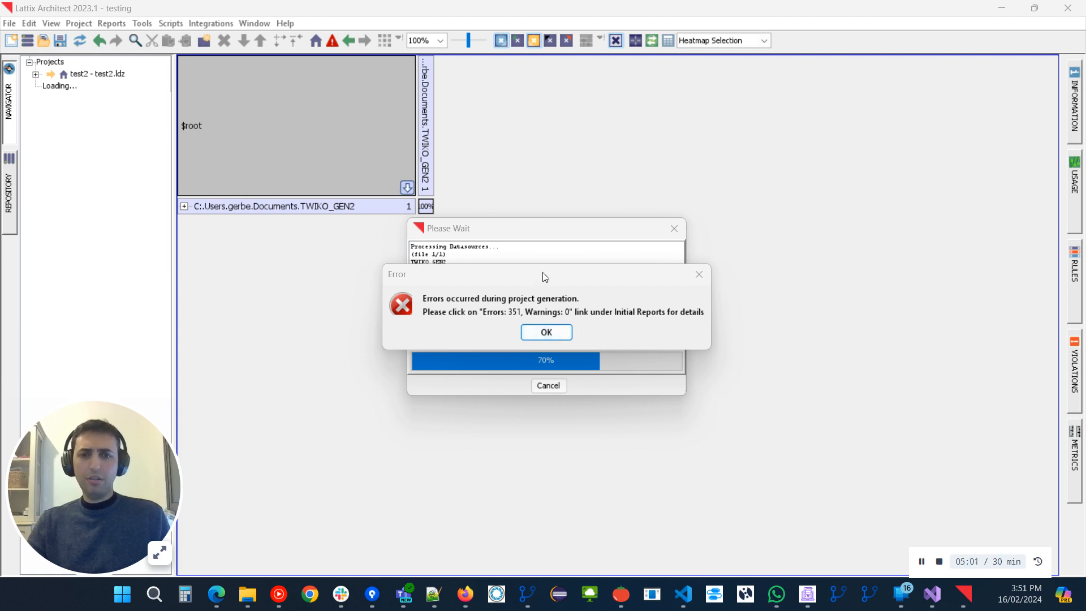
Step: Dismiss the project generation error message
{"action": "mouse_move", "coordinate": [543, 276]}
{"action": "left_mouse_down"}
{"action": "mouse_move", "coordinate": [555, 283]}
{"action": "mouse_move", "coordinate": [551, 275]}
{"action": "left_mouse_up"}
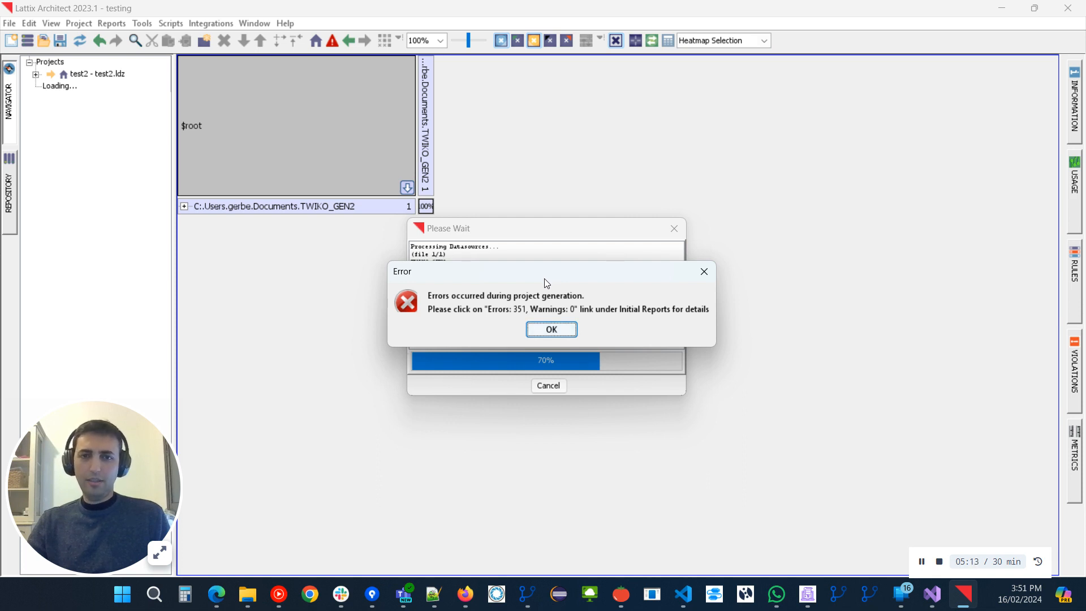
{"action": "mouse_move", "coordinate": [547, 283]}
{"action": "left_mouse_down"}
{"action": "mouse_move", "coordinate": [540, 368]}
{"action": "mouse_move", "coordinate": [567, 190]}
{"action": "mouse_move", "coordinate": [533, 281]}
{"action": "left_mouse_up"}
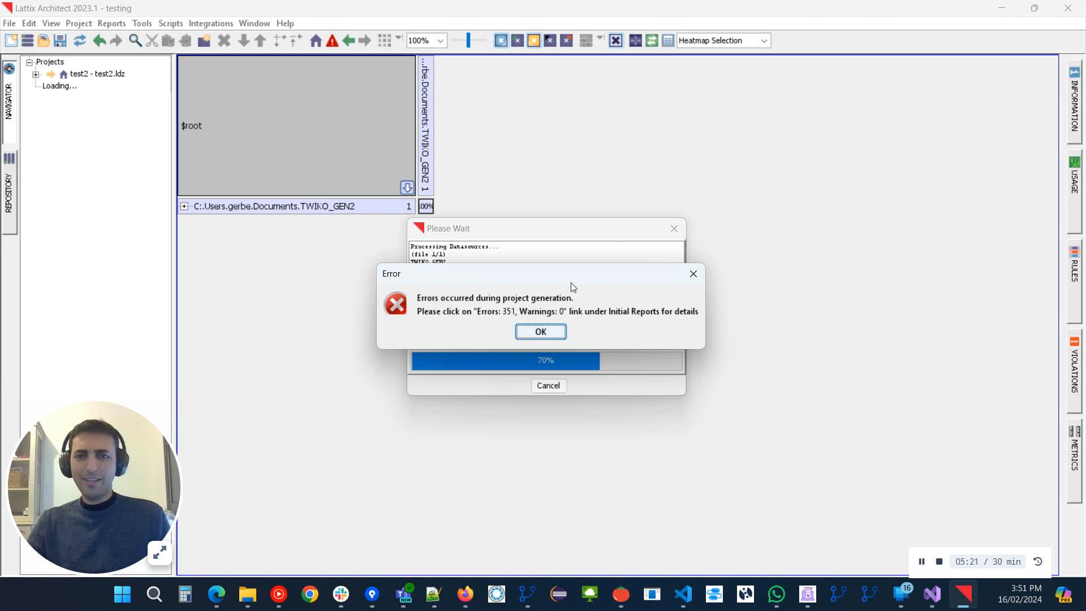
{"action": "left_click_drag", "start_coordinate": [555, 277], "coordinate": [555, 255]}
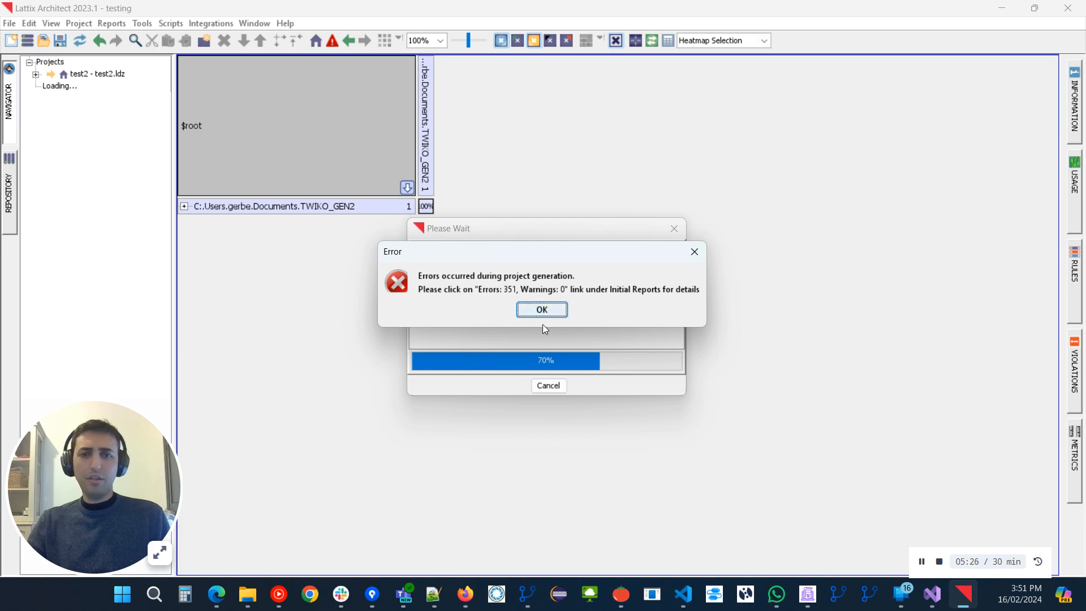
{"action": "mouse_move", "coordinate": [548, 257]}
{"action": "left_mouse_down"}
{"action": "mouse_move", "coordinate": [547, 291]}
{"action": "mouse_move", "coordinate": [548, 269]}
{"action": "left_mouse_up"}
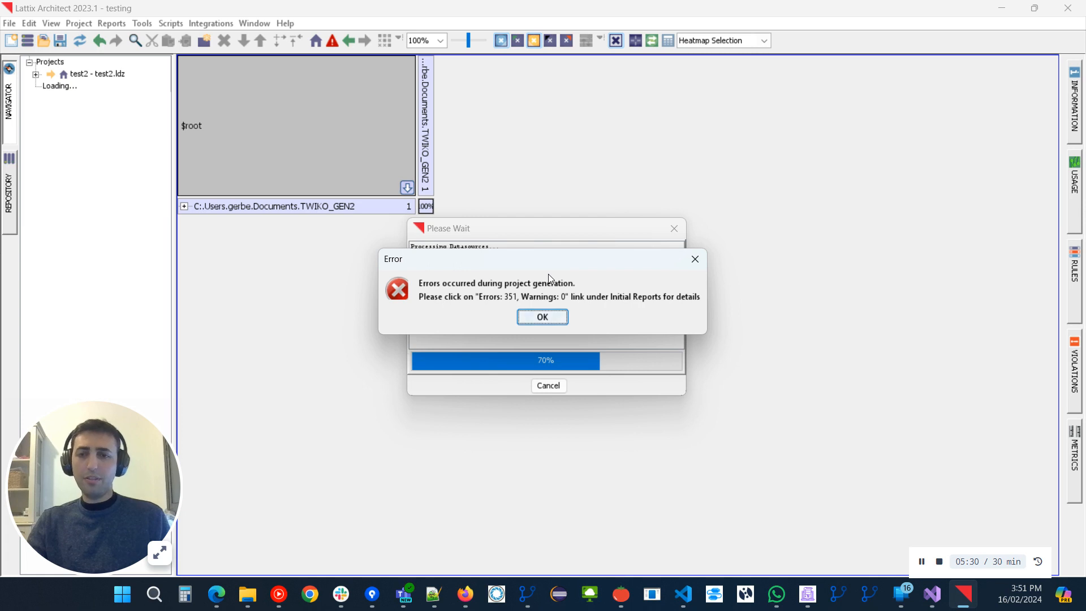
{"action": "left_click", "coordinate": [538, 319]}
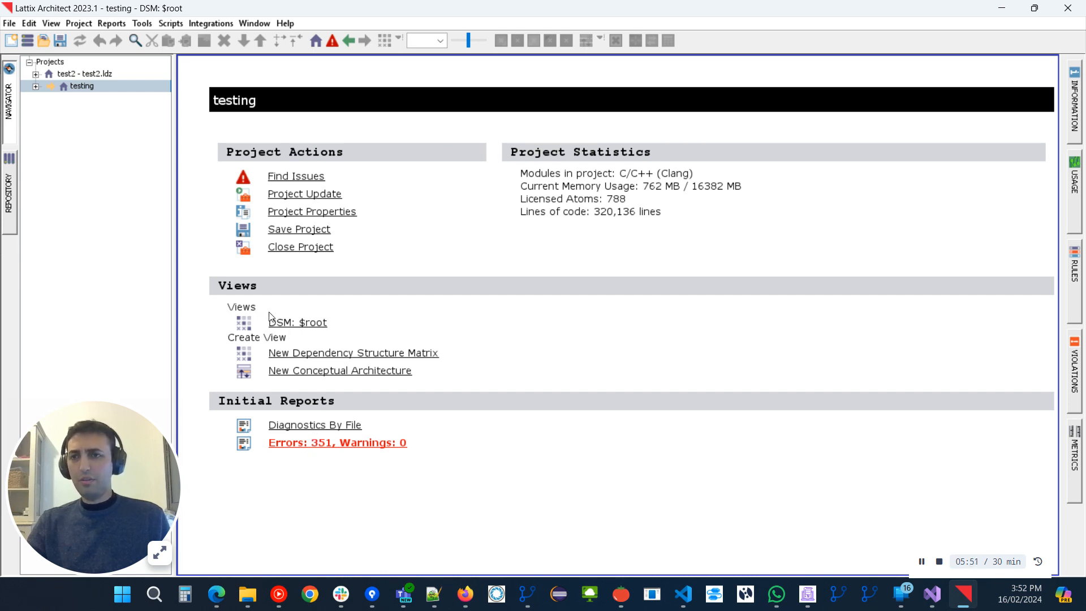
Step: Open the testing project's DSM: $root view and enlarge its row and column headers to fit the subsystem names
{"action": "left_click", "coordinate": [35, 87]}
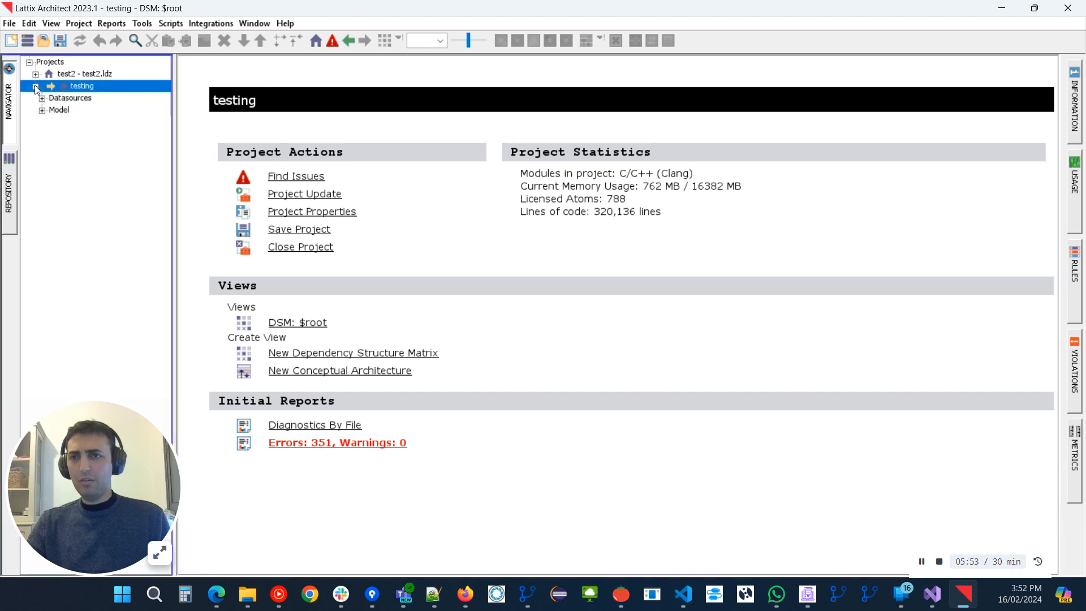
{"action": "left_click", "coordinate": [42, 110]}
{"action": "left_click", "coordinate": [49, 135]}
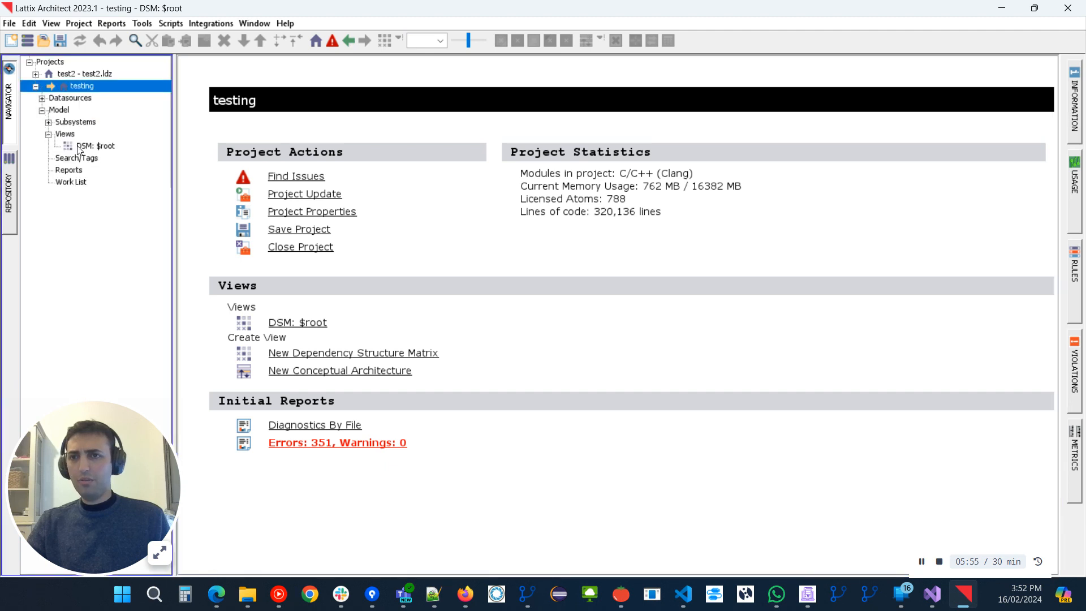
{"action": "double_click", "coordinate": [101, 147]}
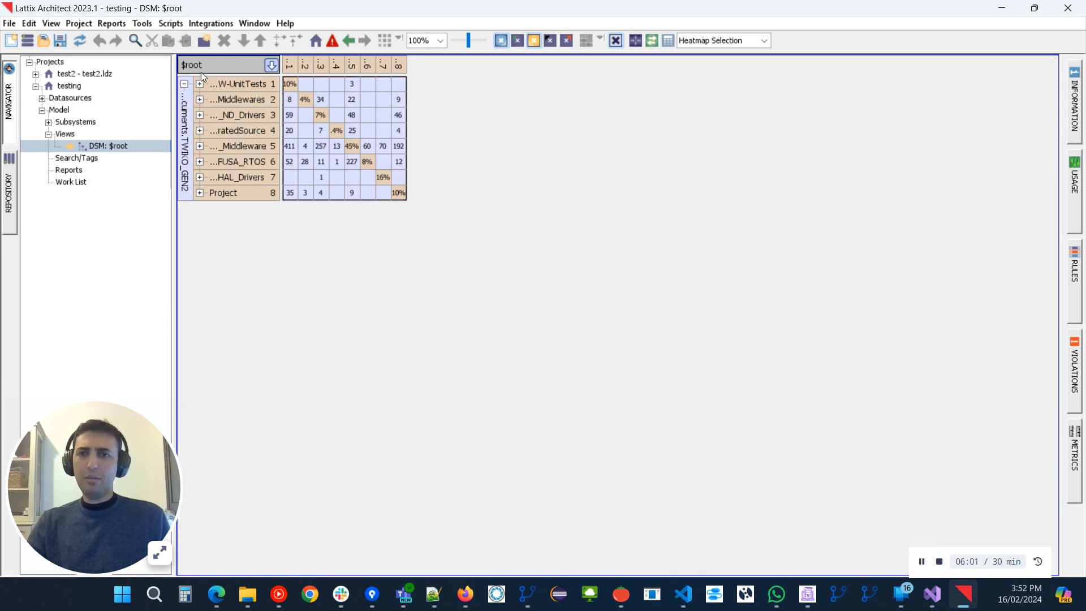
{"action": "left_click_drag", "start_coordinate": [210, 75], "coordinate": [219, 156]}
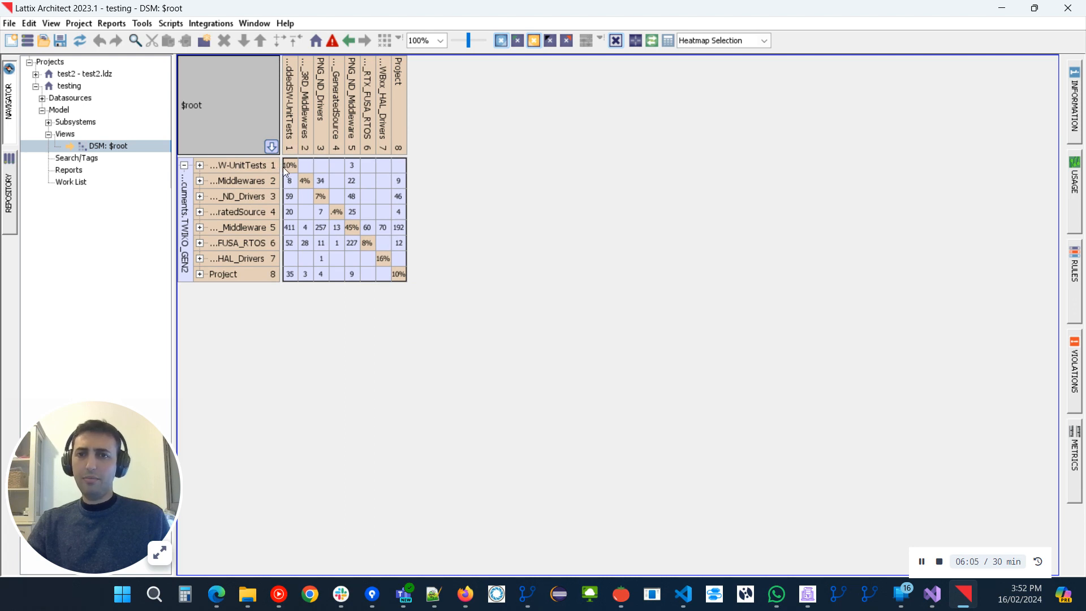
{"action": "left_click_drag", "start_coordinate": [283, 168], "coordinate": [360, 180]}
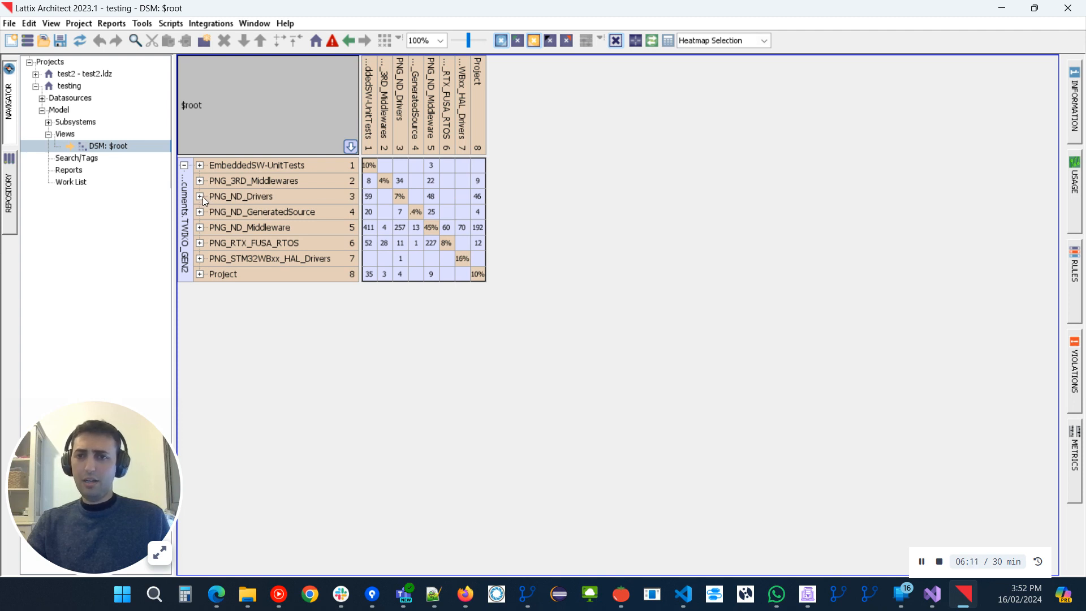
Step: Delete the EmbeddedSW-UnitTests subsystem from the matrix and expand the Project subsystem
{"action": "left_click", "coordinate": [299, 165]}
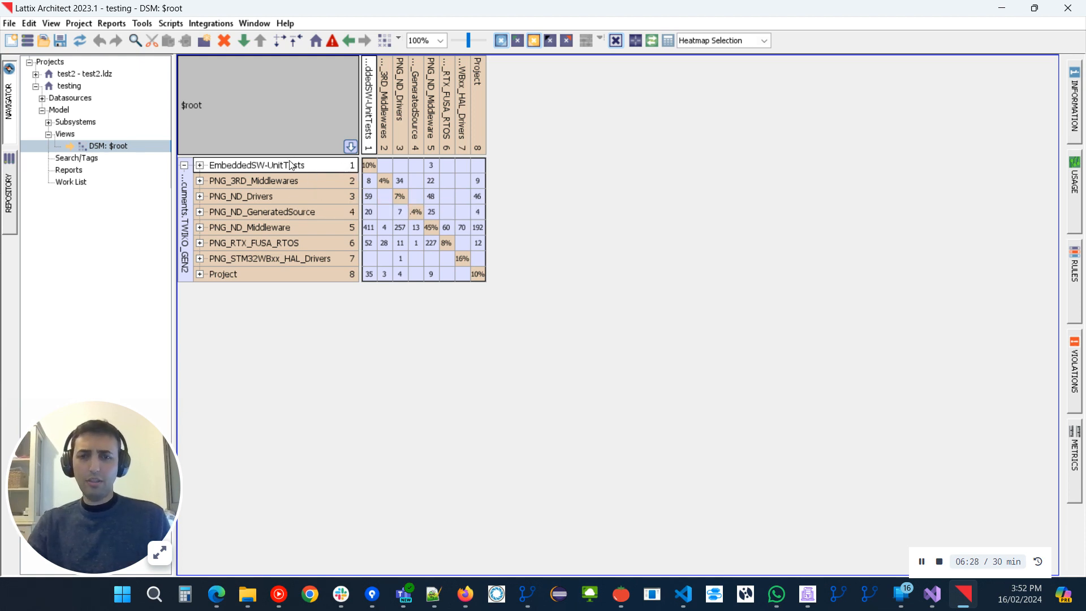
{"action": "left_click", "coordinate": [225, 40]}
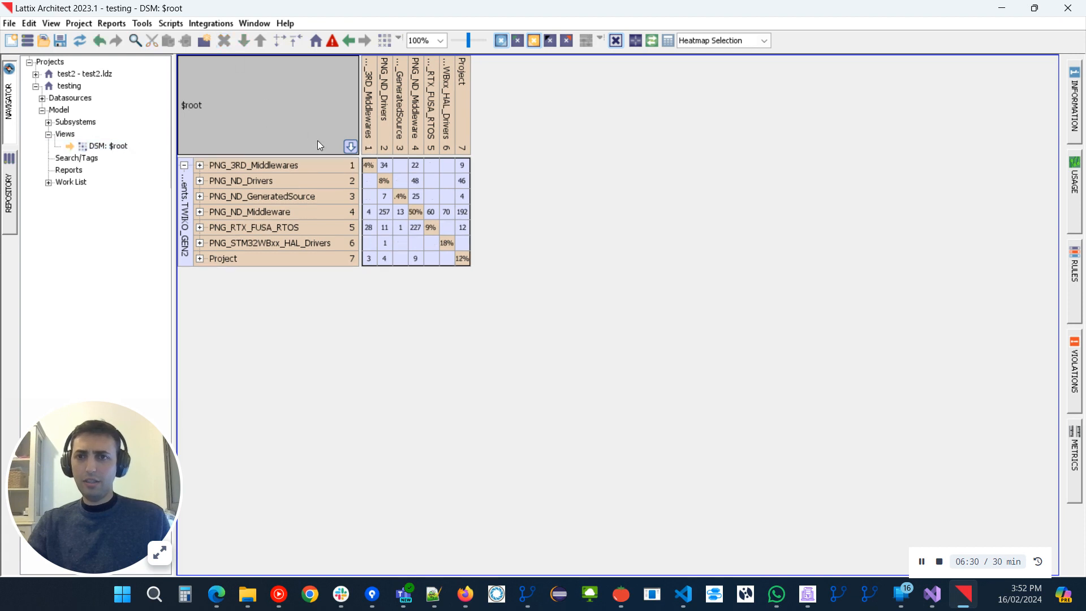
{"action": "left_click", "coordinate": [206, 259]}
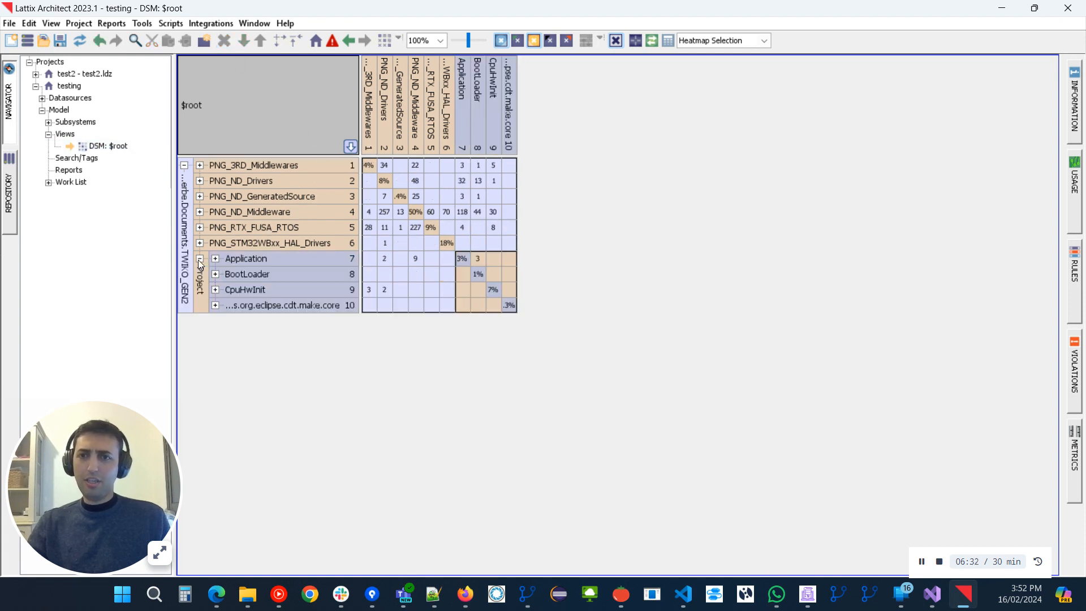
Step: Delete the BootLoader subsystem from the Project subsystem
{"action": "left_click", "coordinate": [253, 260]}
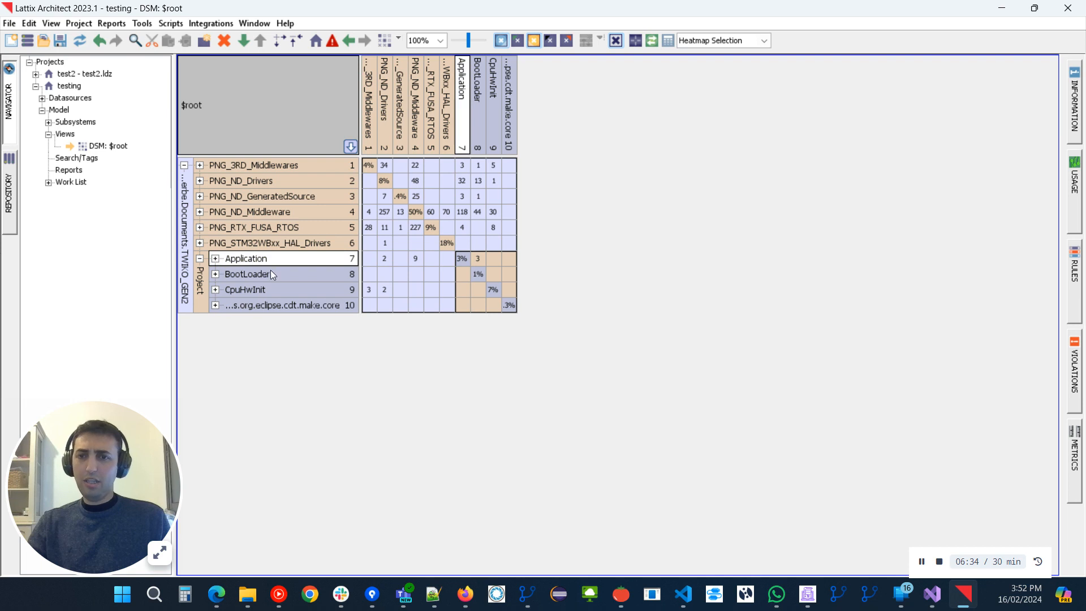
{"action": "left_click", "coordinate": [271, 272]}
{"action": "key", "text": "Down"}
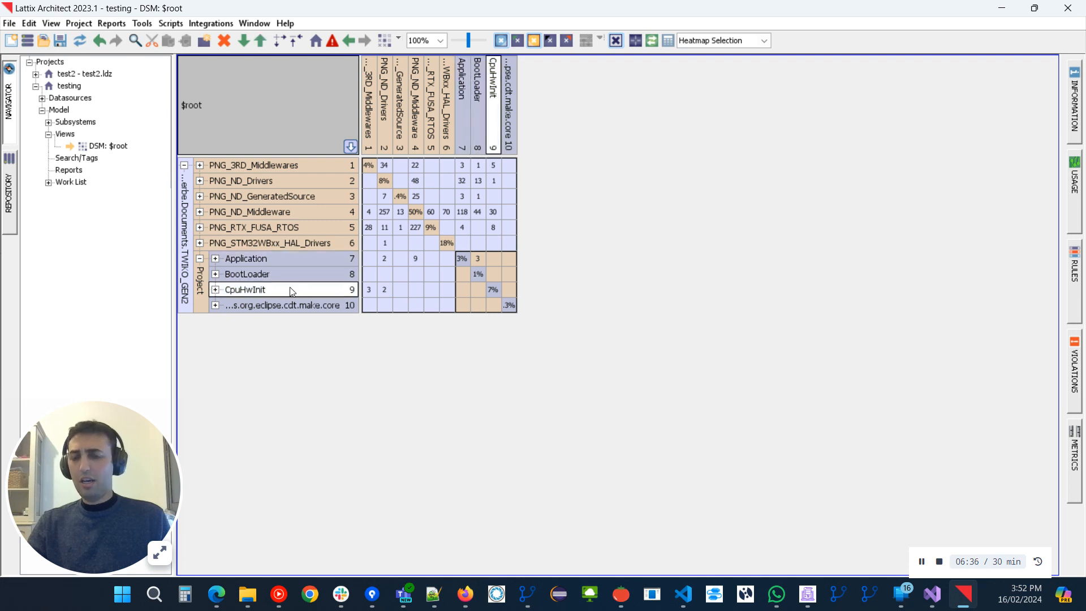
{"action": "left_click", "coordinate": [287, 274]}
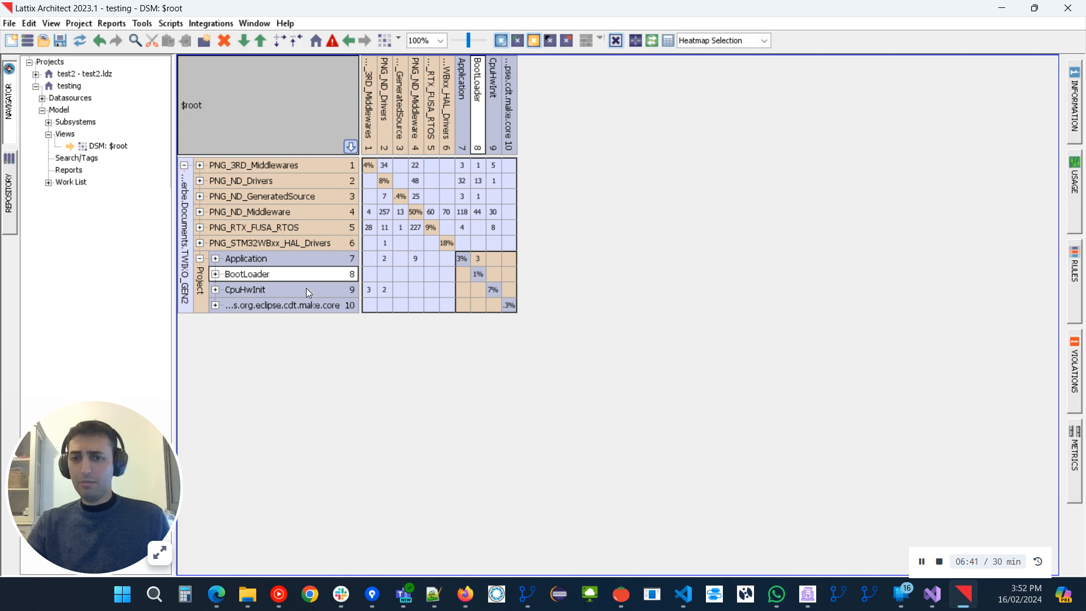
{"action": "left_click", "coordinate": [228, 41]}
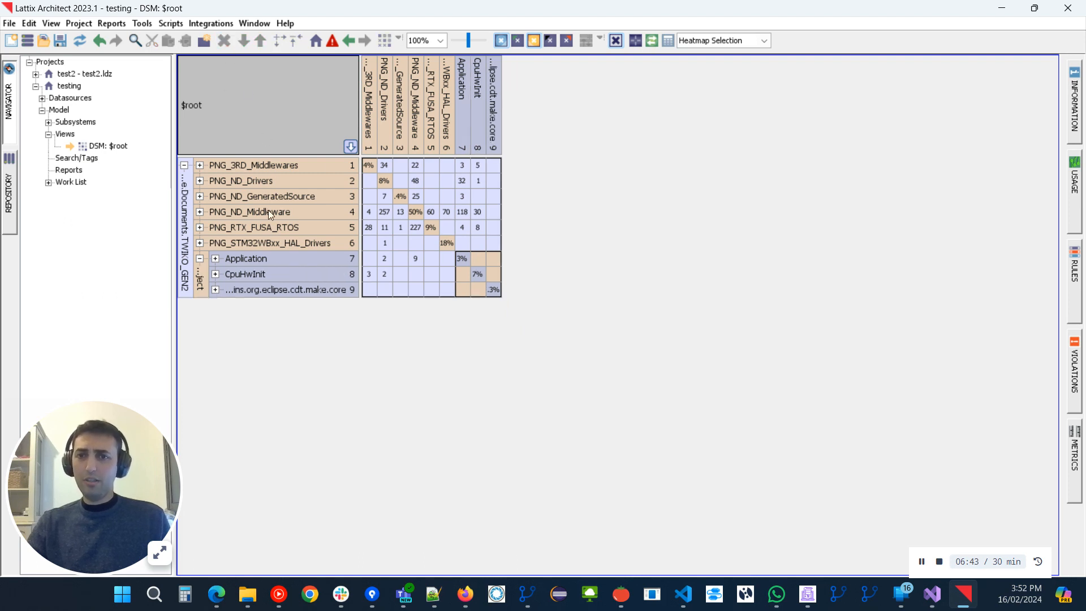
{"action": "left_click", "coordinate": [273, 261]}
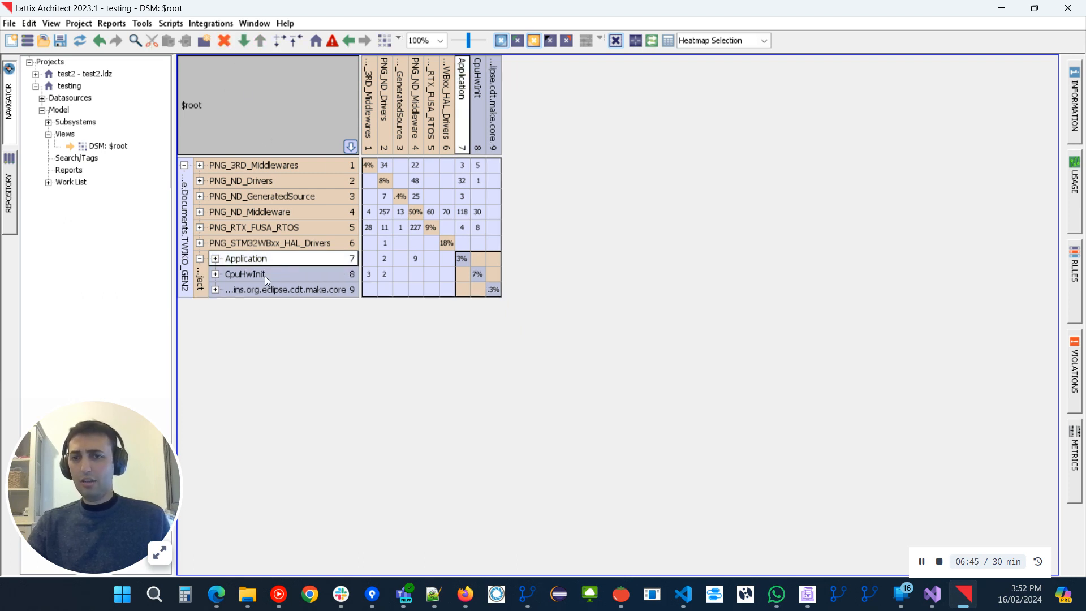
{"action": "left_click", "coordinate": [265, 276]}
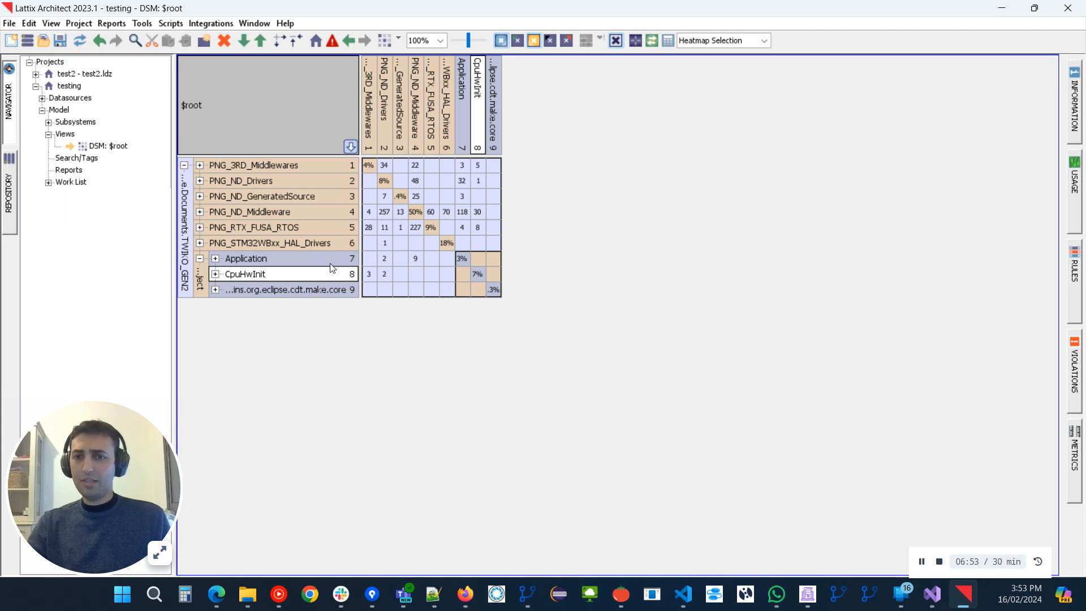
{"action": "left_click", "coordinate": [199, 259]}
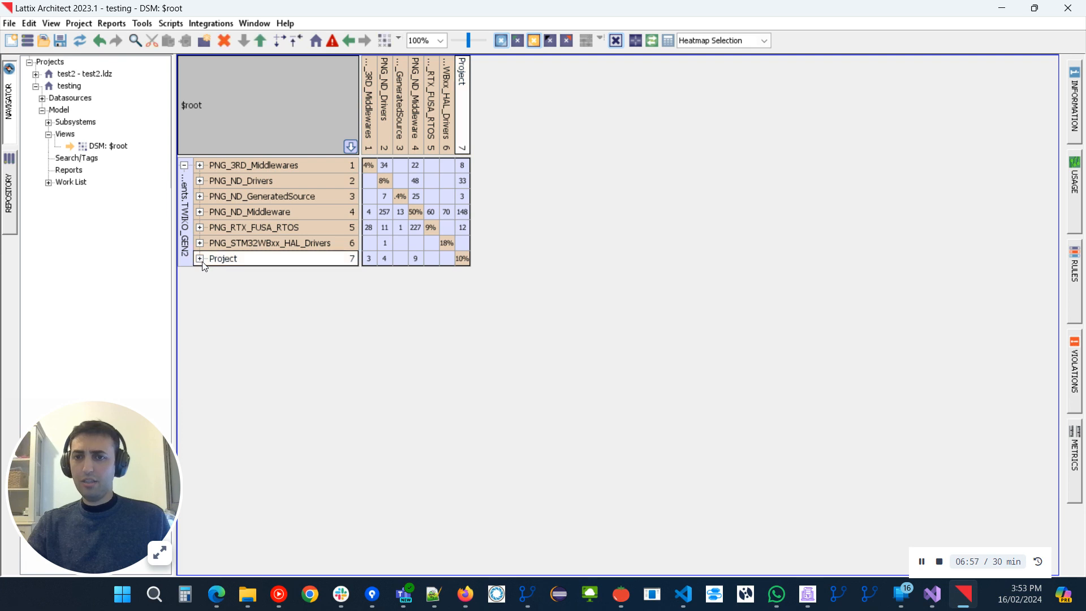
{"action": "left_click", "coordinate": [200, 259]}
Step: Cut the Application subsystem out of Project and paste it at the level of PNG_3RD_Middlewares
{"action": "left_click", "coordinate": [256, 257]}
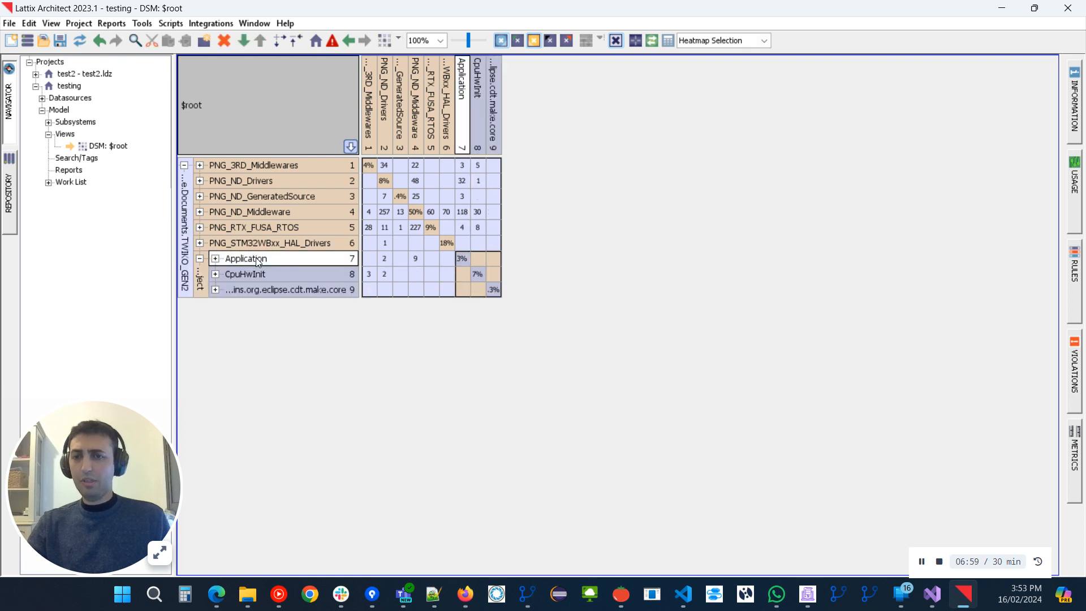
{"action": "right_click", "coordinate": [256, 256]}
{"action": "mouse_move", "coordinate": [282, 259]}
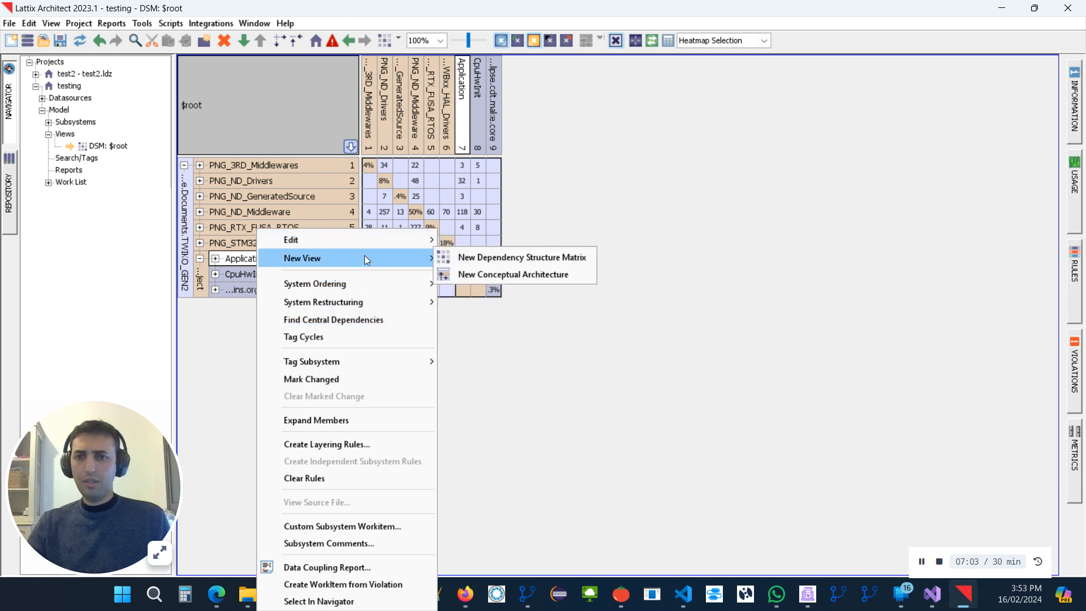
{"action": "mouse_move", "coordinate": [368, 252]}
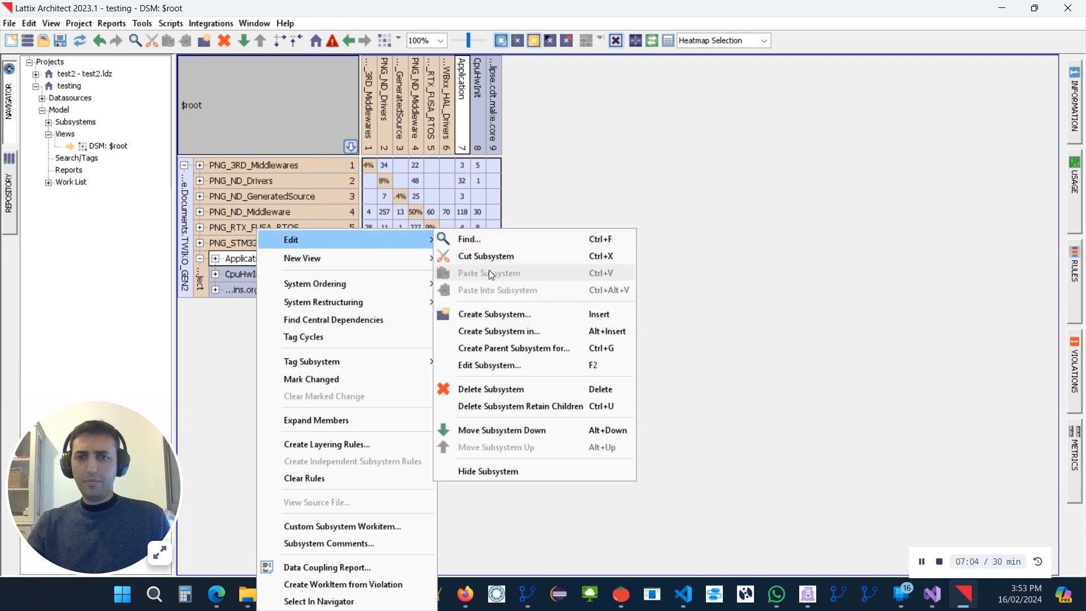
{"action": "left_click", "coordinate": [480, 256]}
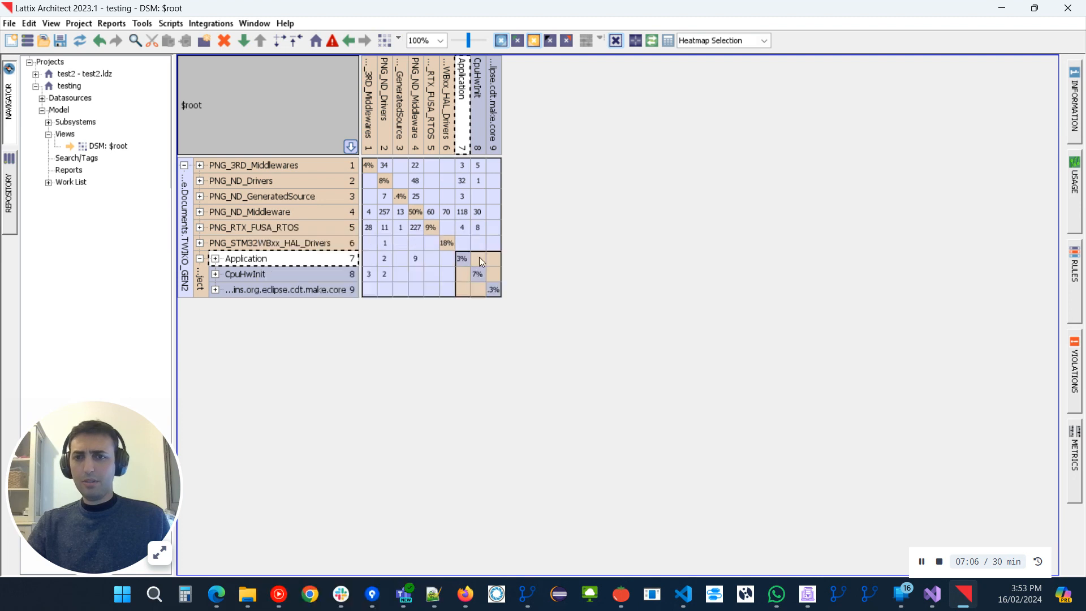
{"action": "left_click", "coordinate": [294, 168]}
{"action": "right_click", "coordinate": [294, 168]}
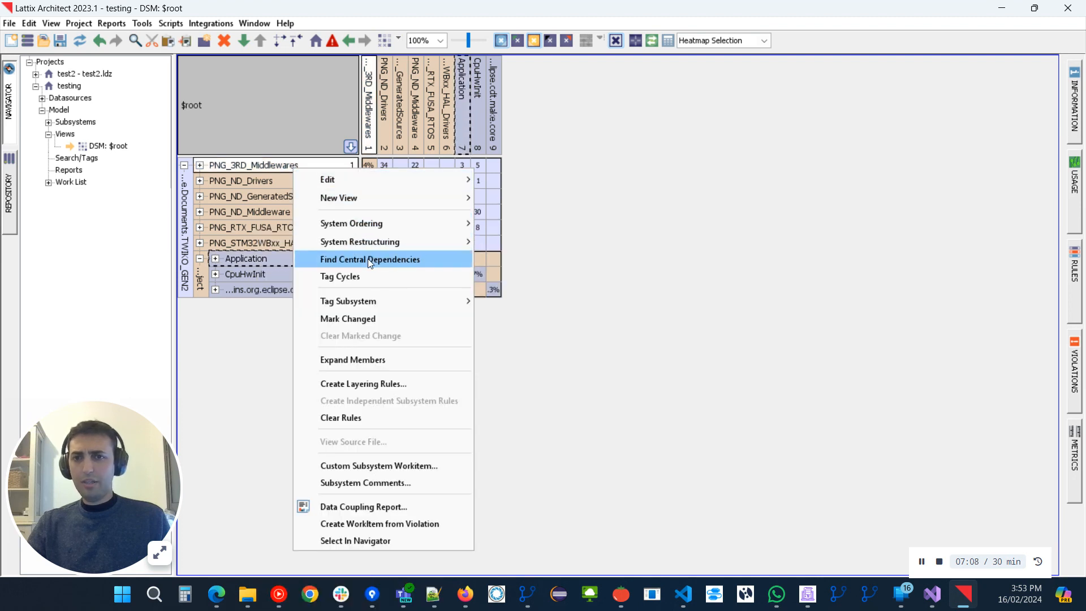
{"action": "mouse_move", "coordinate": [317, 185]}
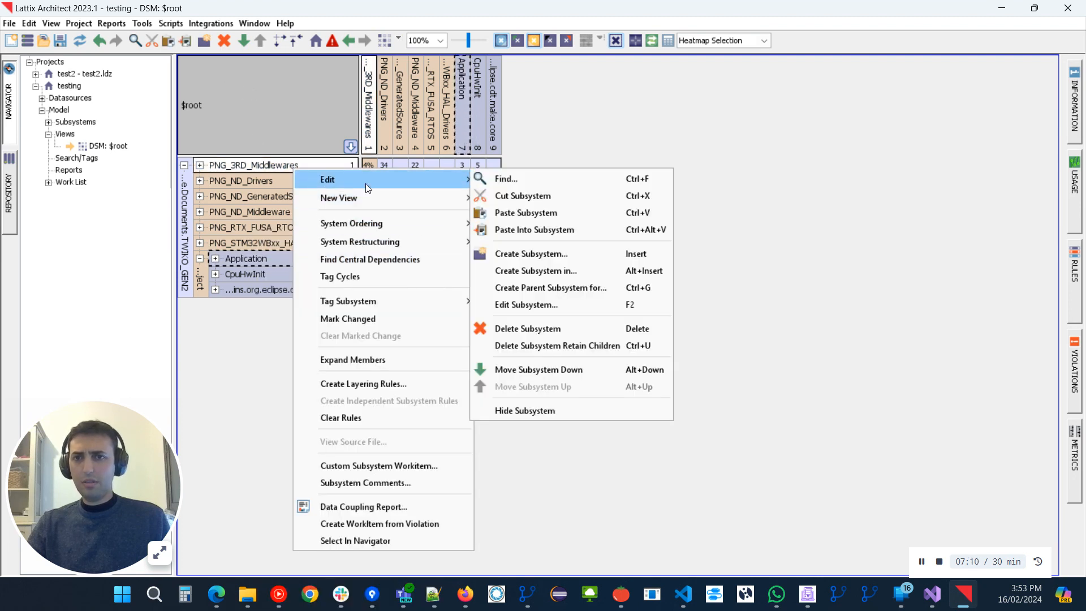
{"action": "left_click", "coordinate": [518, 212]}
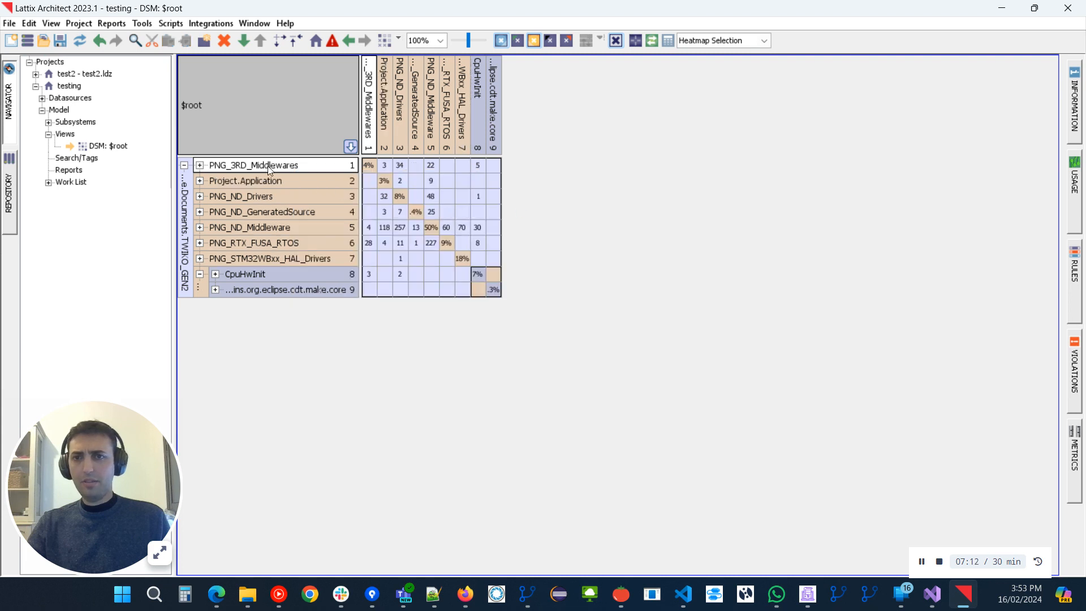
Step: Move Project.Application up above PNG_3RD_Middlewares and delete the org.eclipse.cdt.make.core subsystem from Project
{"action": "left_click", "coordinate": [252, 180]}
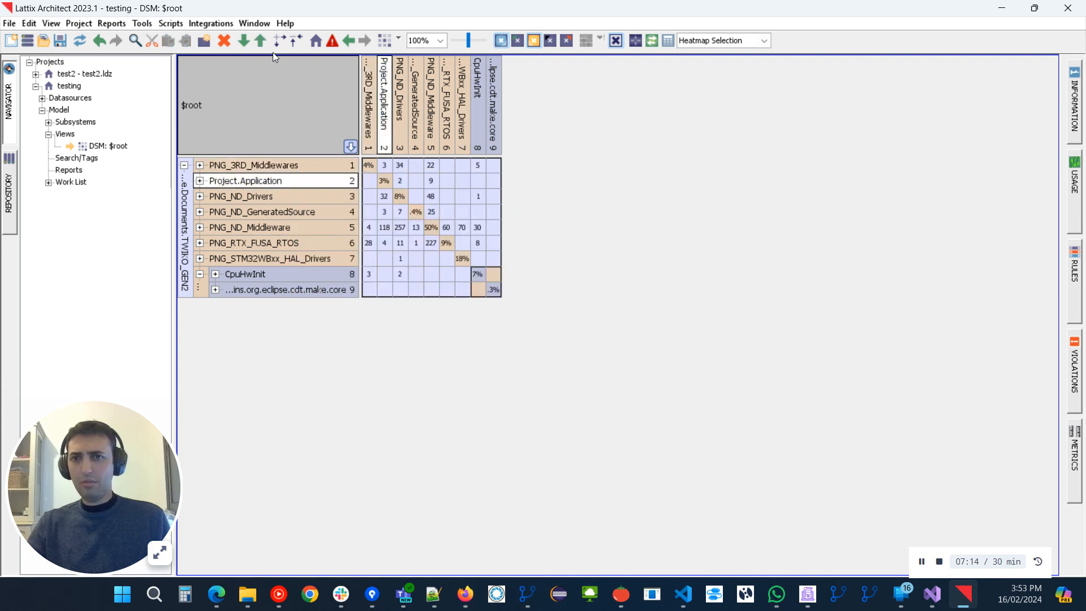
{"action": "left_click", "coordinate": [261, 40]}
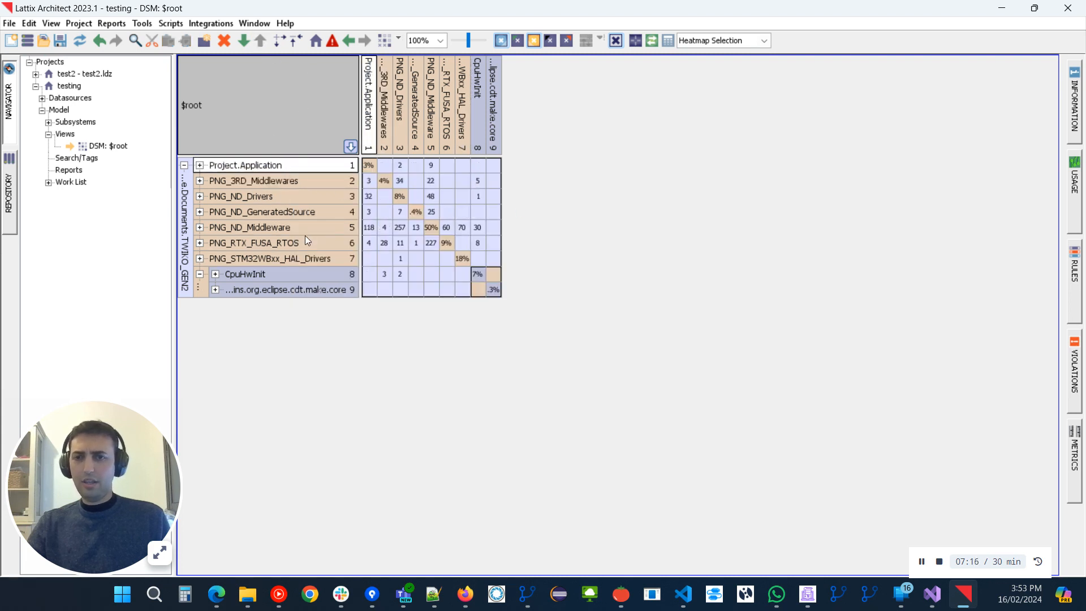
{"action": "left_click", "coordinate": [303, 291]}
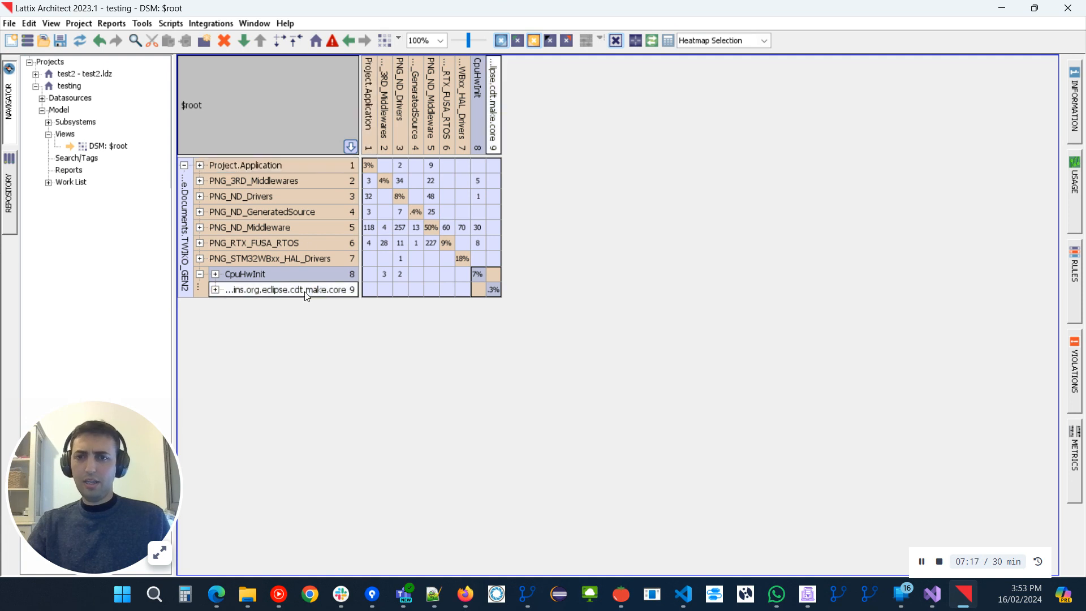
{"action": "left_click", "coordinate": [226, 43]}
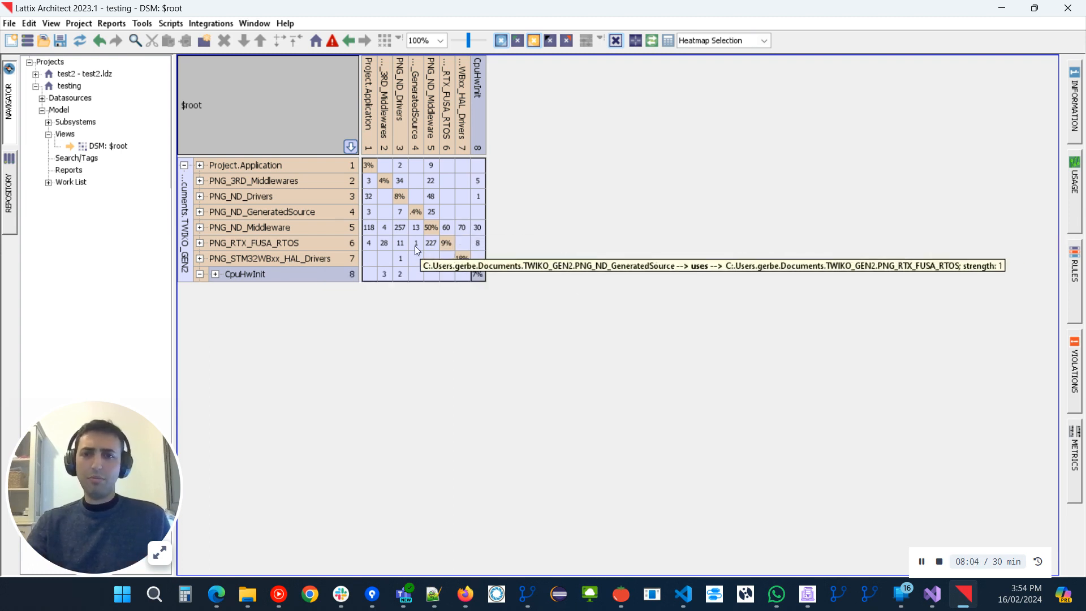
Step: Enlarge the matrix's column headers to fit the subsystem names and select the dependency cell of PNG_ND_Drivers on PNG_ND_GeneratedSource
{"action": "left_click", "coordinate": [387, 227]}
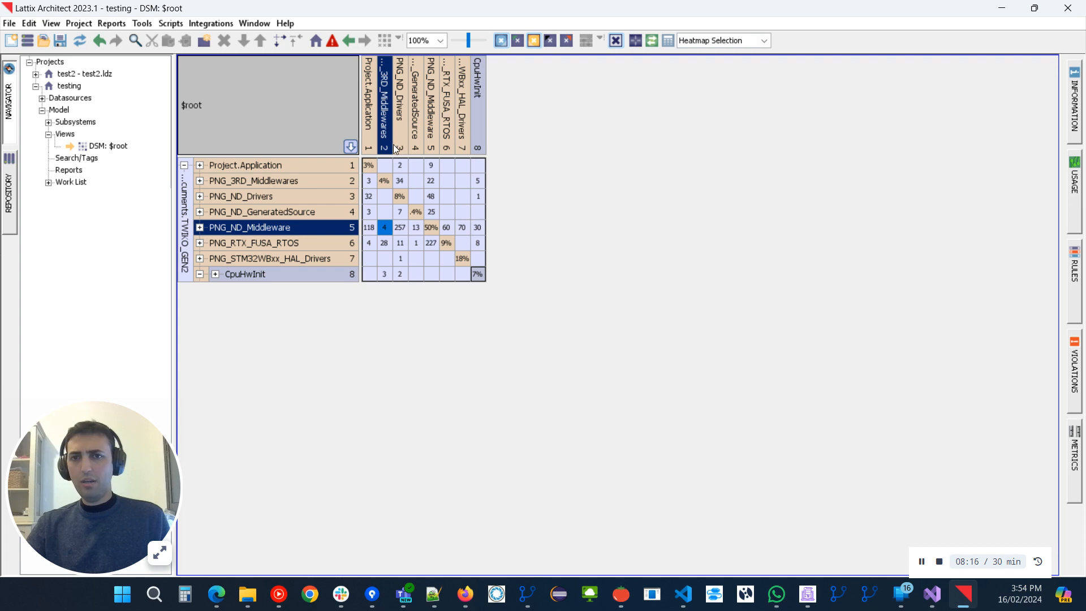
{"action": "left_click_drag", "start_coordinate": [390, 154], "coordinate": [390, 188]}
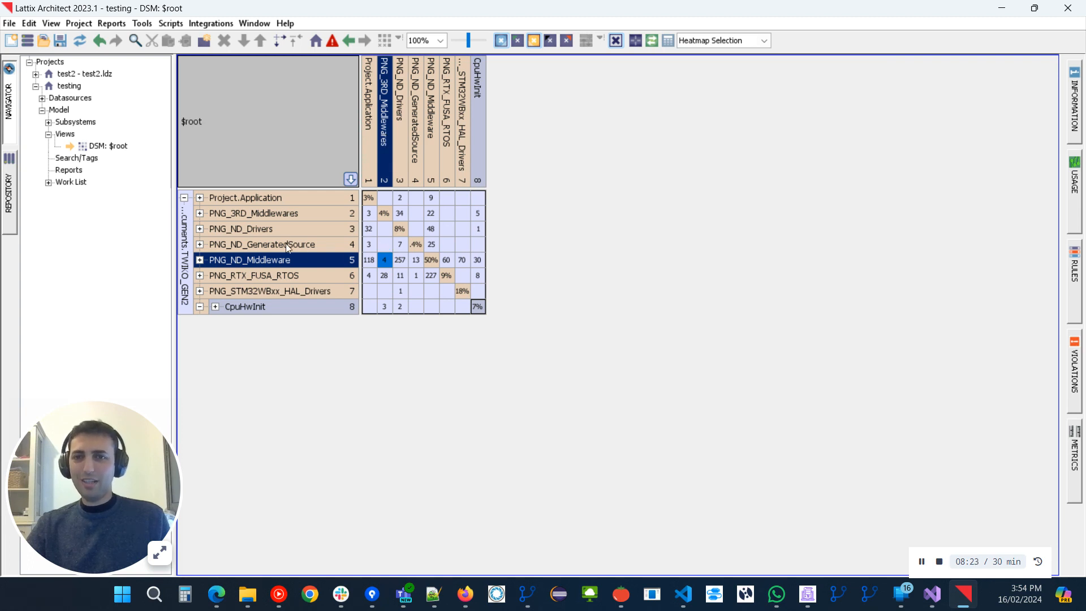
{"action": "left_click", "coordinate": [401, 244]}
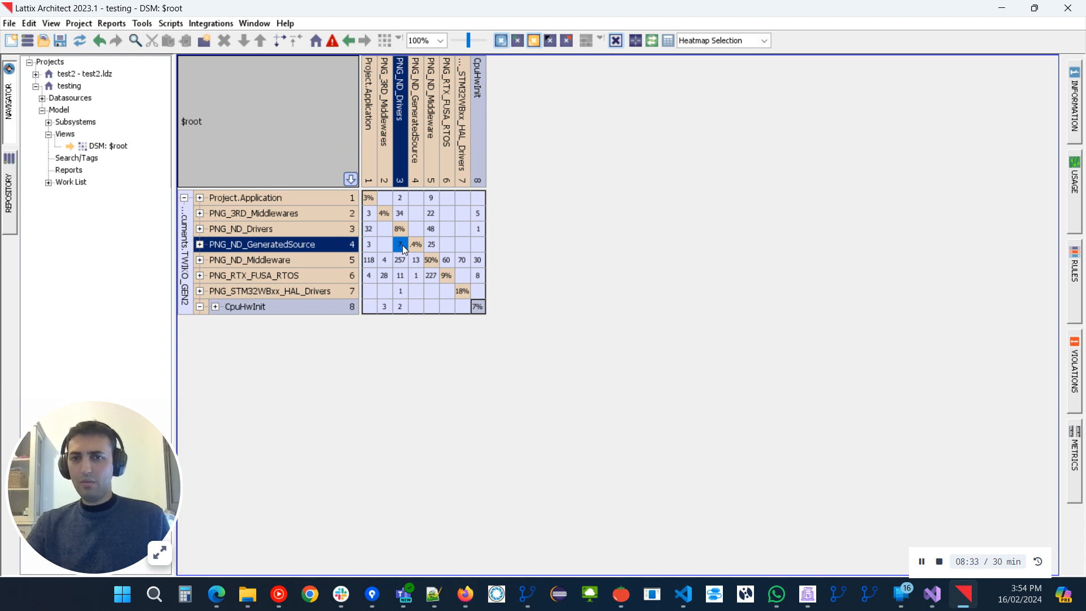
{"action": "mouse_move", "coordinate": [403, 245]}
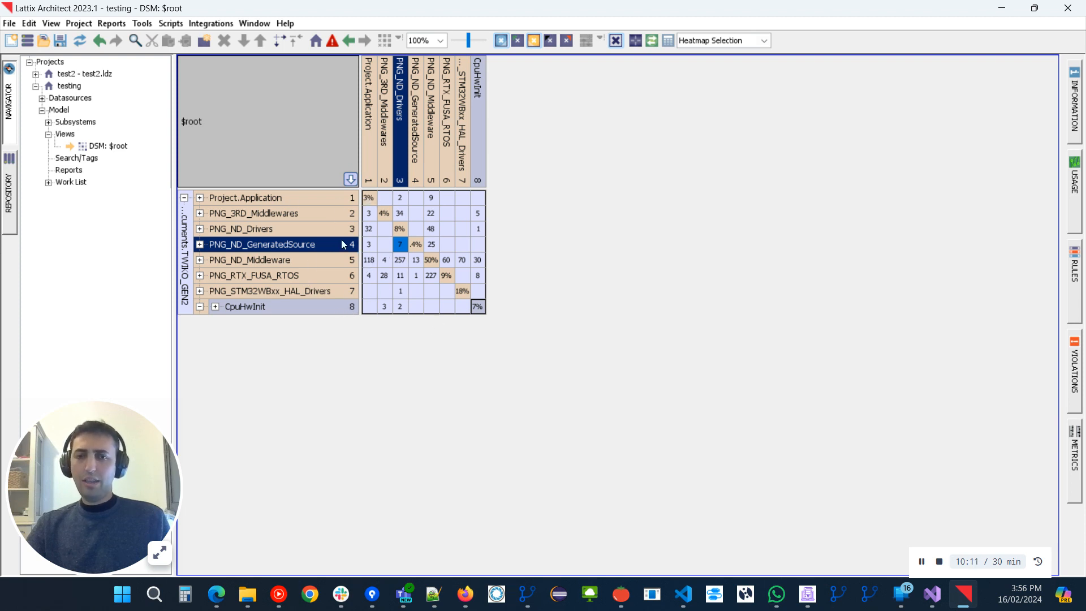
Step: Reorder the subsystems of TWIKO_GEN2 with the Component partitioning algorithm
{"action": "left_click", "coordinate": [188, 208]}
{"action": "left_click", "coordinate": [399, 40]}
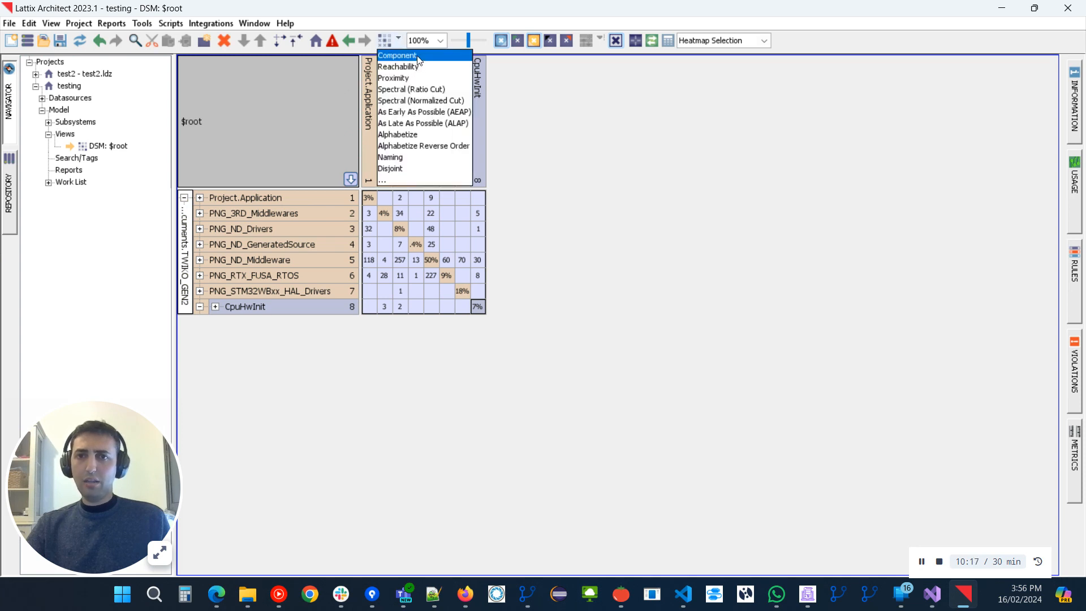
{"action": "left_click", "coordinate": [415, 56]}
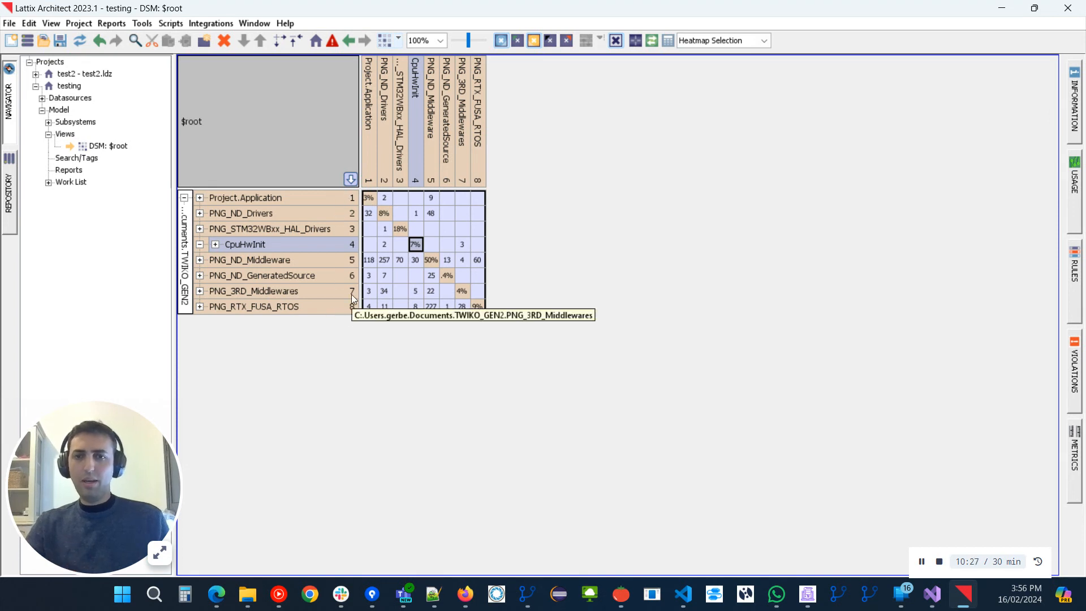
Step: Examine the dependencies between the subsystems in the matrix, including CpuHwInit's use of PNG_ND_Drivers
{"action": "mouse_move", "coordinate": [369, 278]}
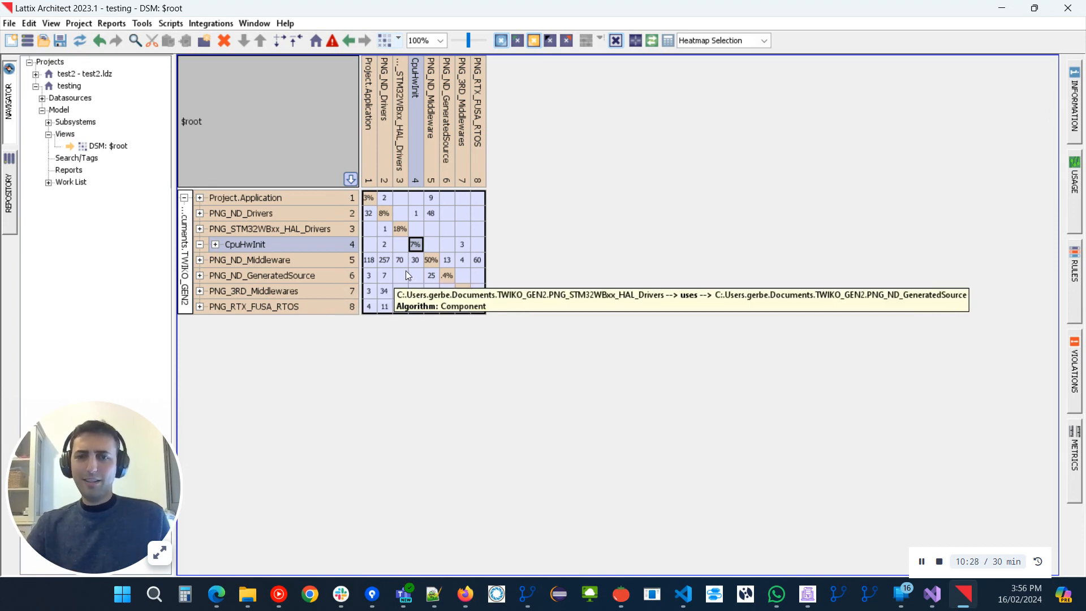
{"action": "mouse_move", "coordinate": [412, 262]}
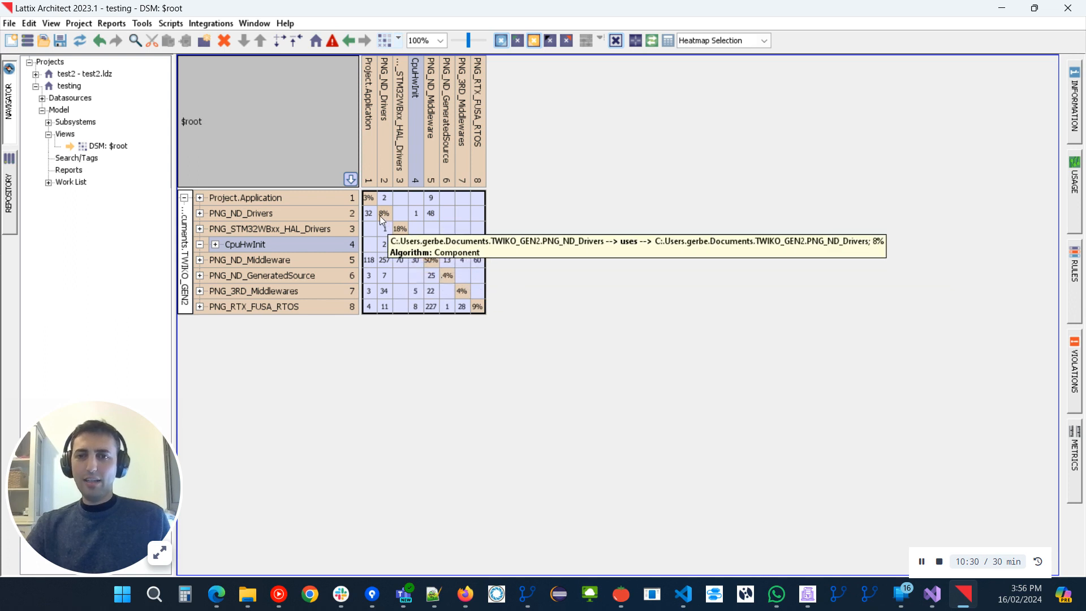
{"action": "mouse_move", "coordinate": [384, 208]}
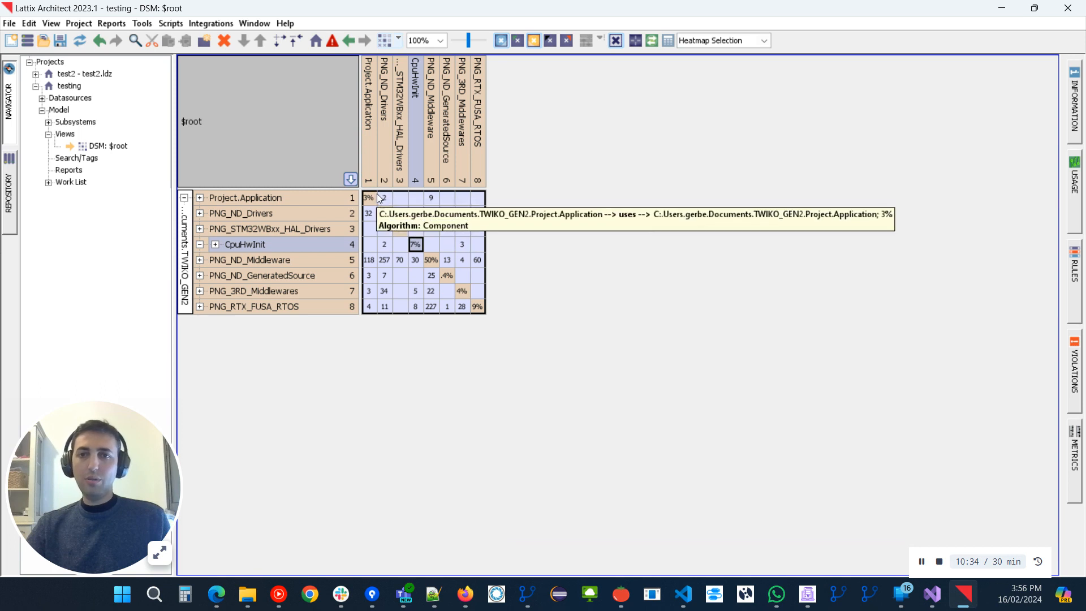
{"action": "mouse_move", "coordinate": [434, 307]}
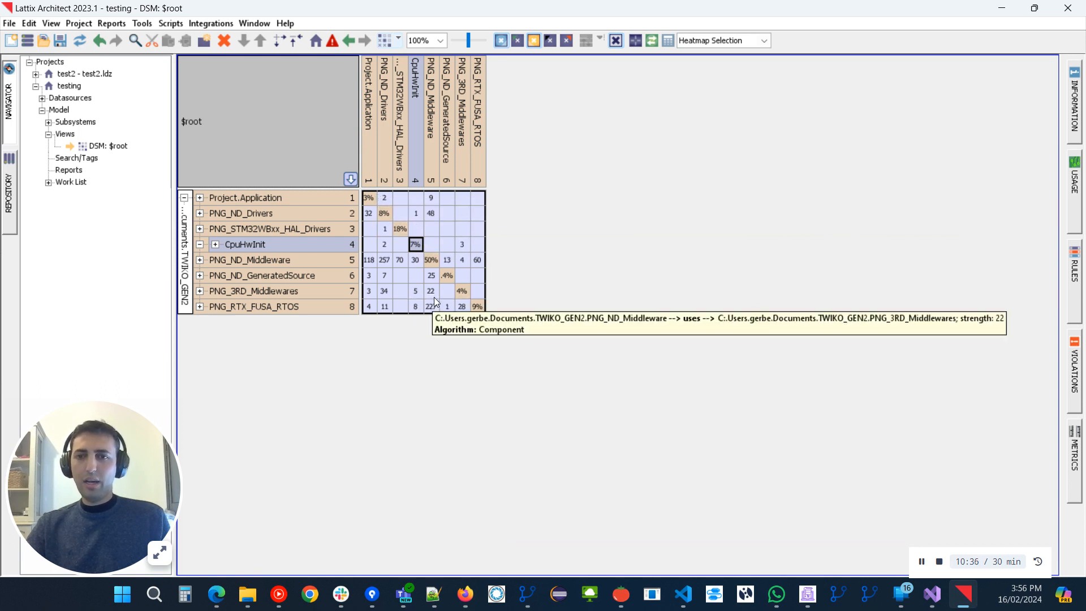
{"action": "mouse_move", "coordinate": [457, 274]}
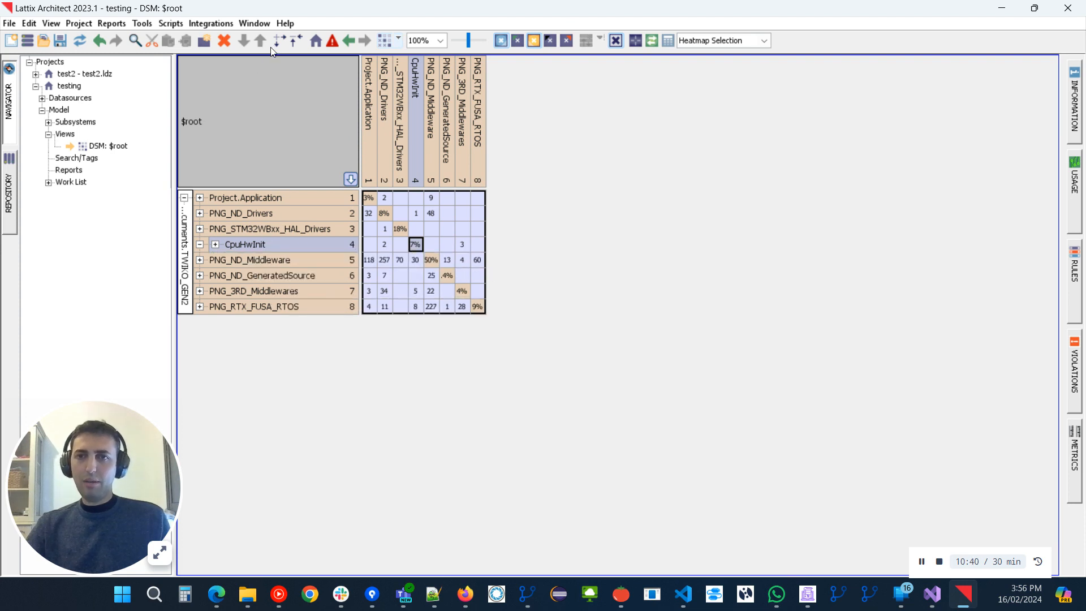
{"action": "left_click", "coordinate": [273, 230]}
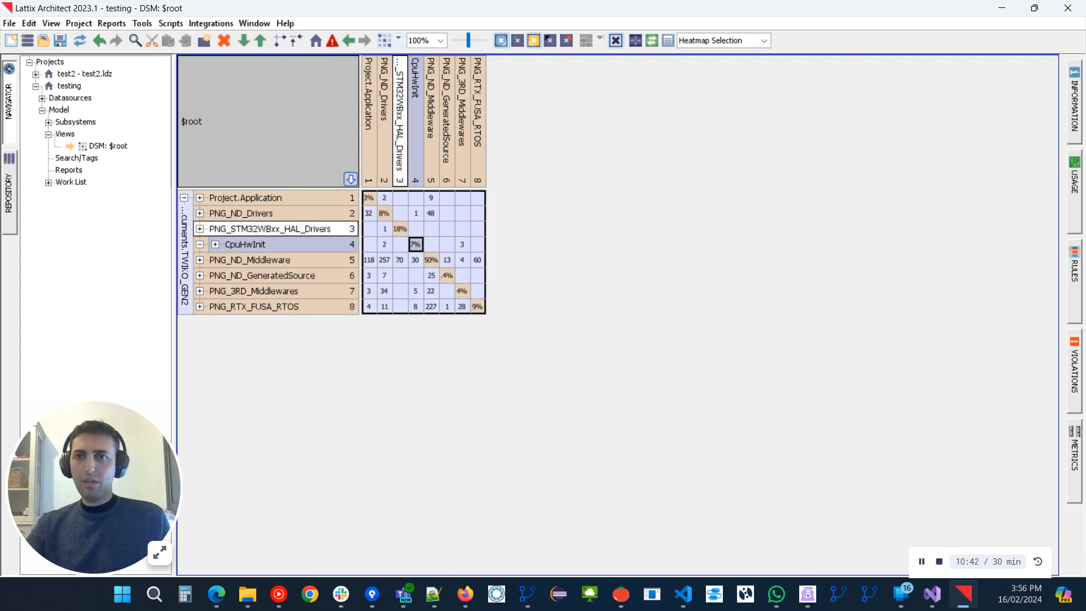
{"action": "left_click", "coordinate": [299, 274]}
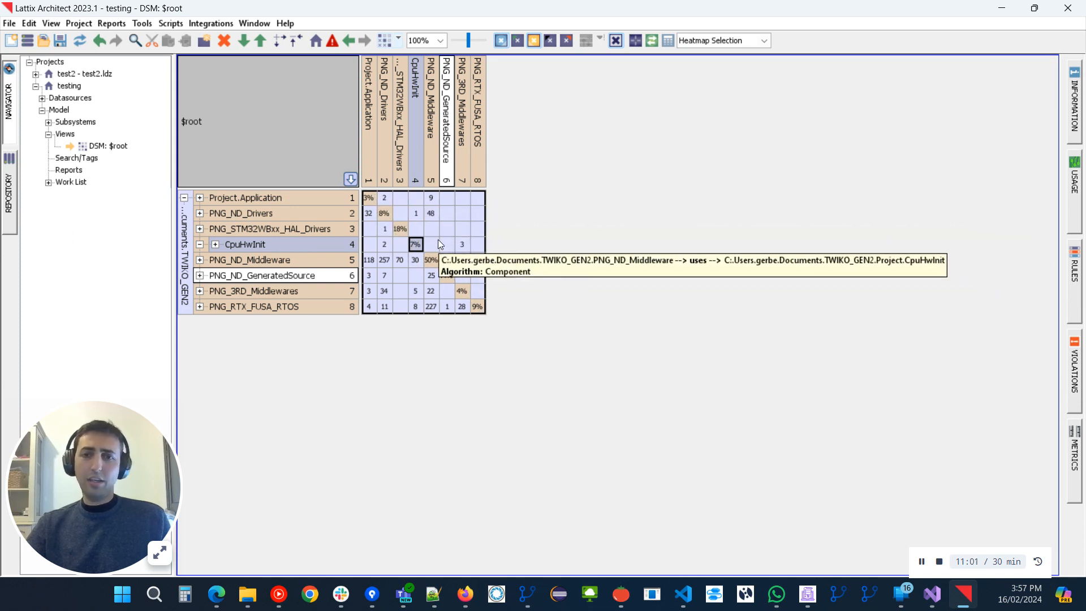
{"action": "left_click", "coordinate": [416, 214]}
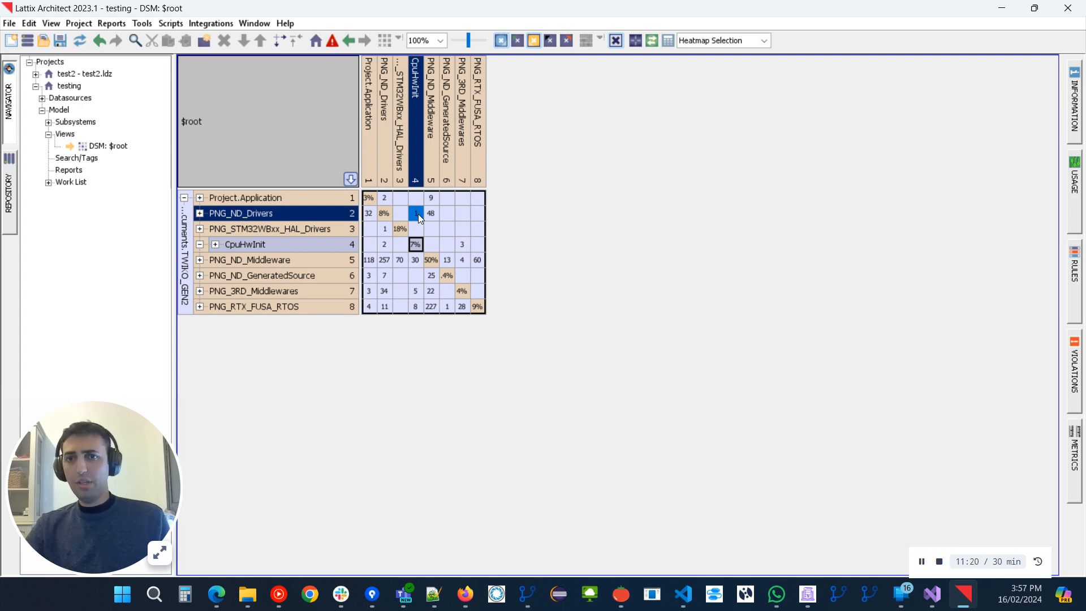
{"action": "mouse_move", "coordinate": [420, 212]}
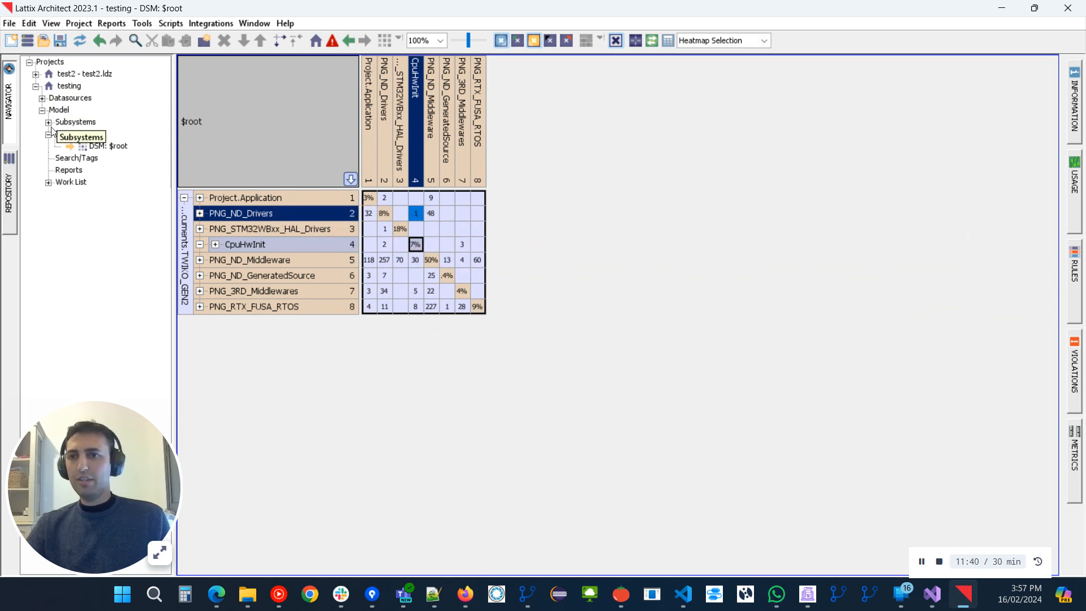
Step: Collapse the testing project and open the DSM: $root view of the test2 project
{"action": "left_click", "coordinate": [36, 86]}
{"action": "left_click", "coordinate": [35, 74]}
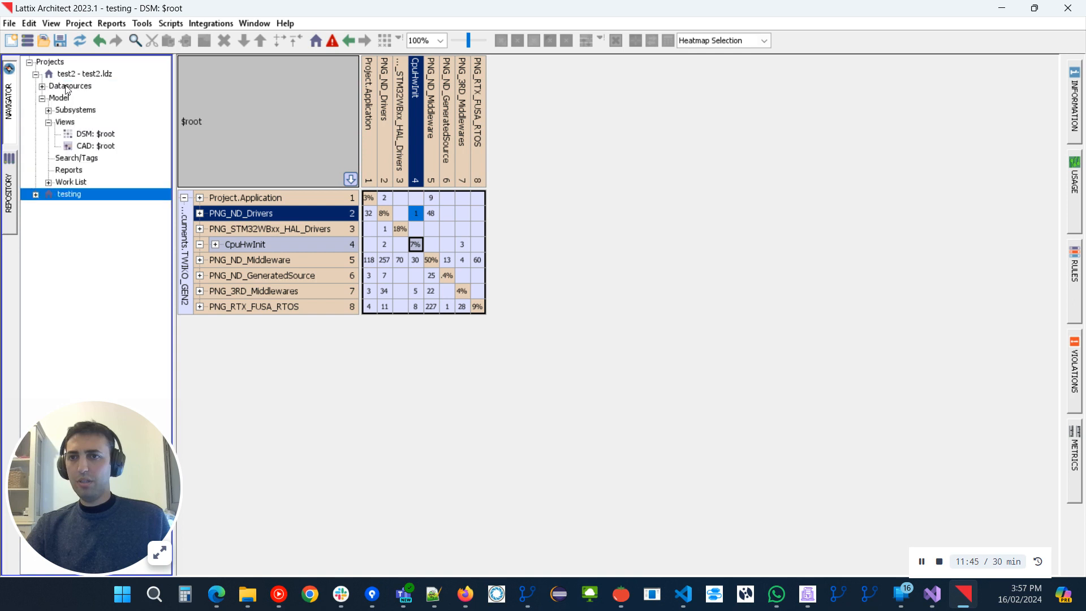
{"action": "double_click", "coordinate": [85, 135]}
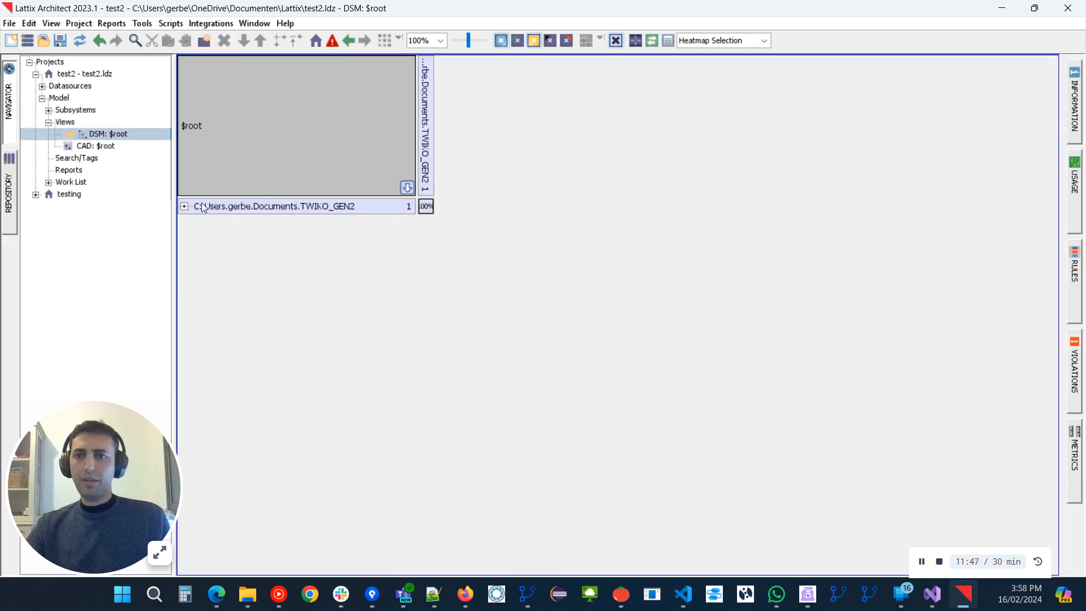
Step: Create layering rules for the subsystems of the expanded TWIKO_GEN2 and show the rule violations in the matrix
{"action": "left_click", "coordinate": [184, 206]}
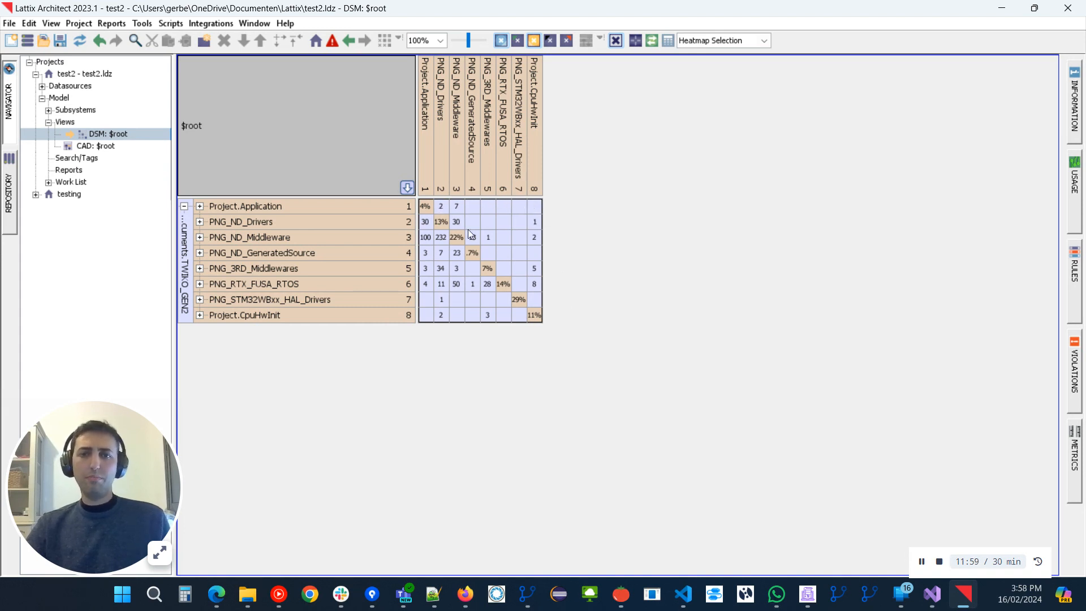
{"action": "mouse_move", "coordinate": [542, 286]}
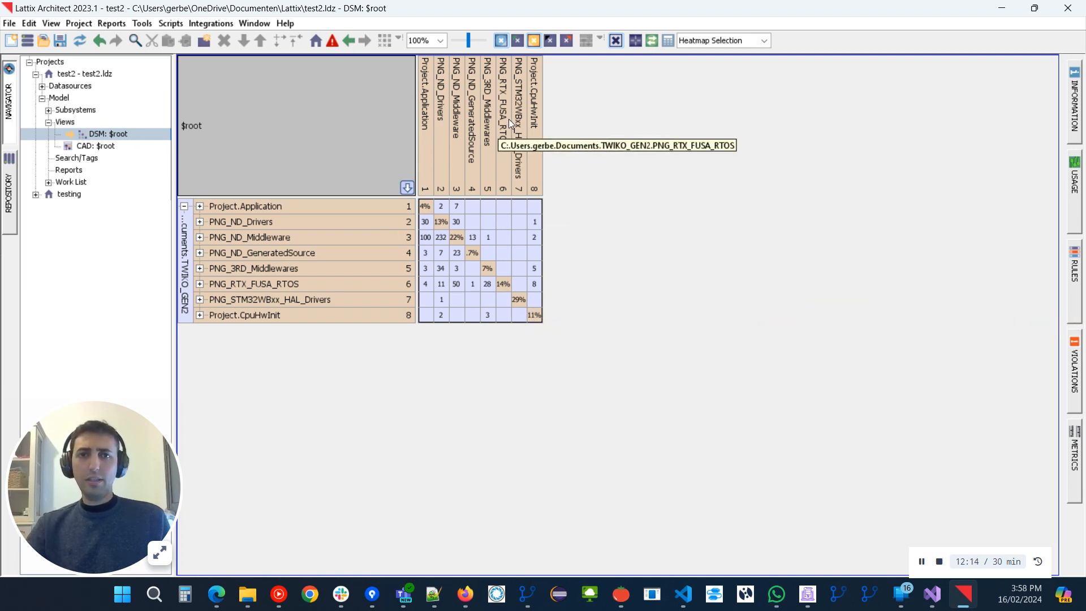
{"action": "left_click", "coordinate": [246, 208]}
{"action": "right_click", "coordinate": [184, 237]}
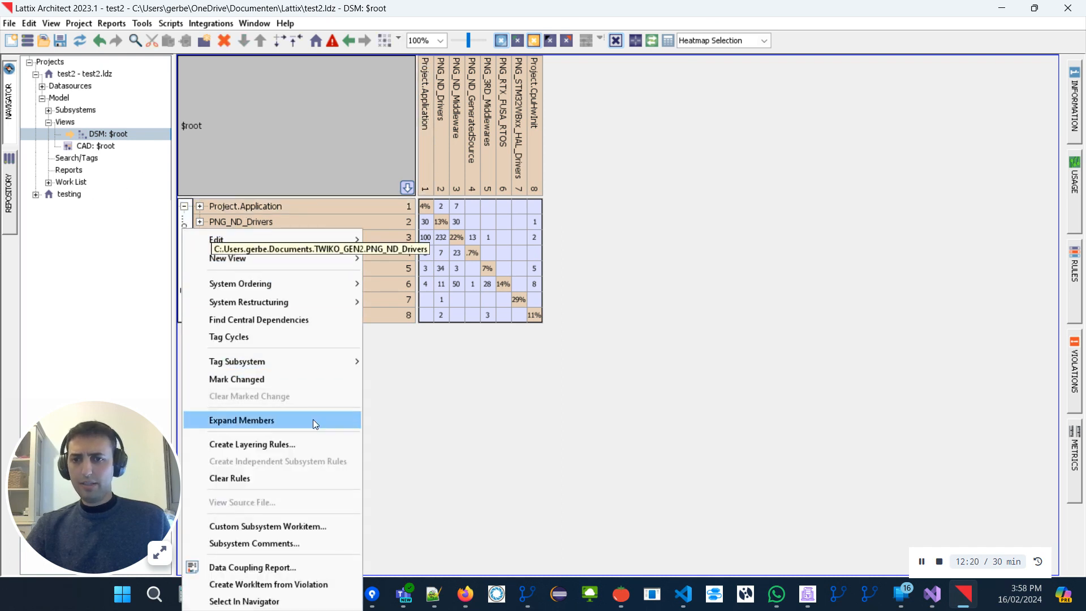
{"action": "left_click", "coordinate": [291, 447]}
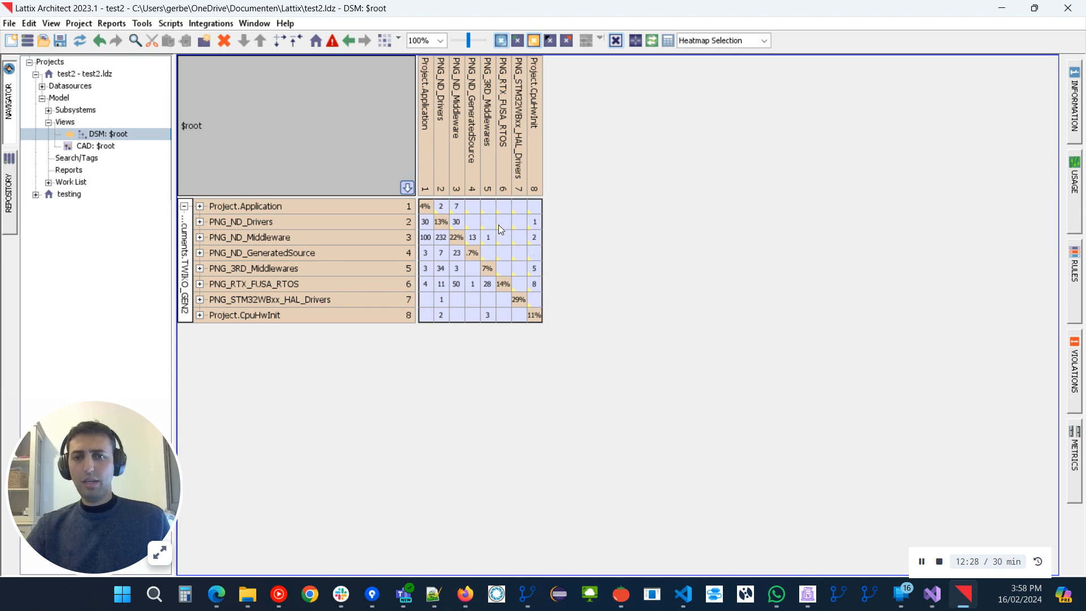
{"action": "left_click", "coordinate": [567, 41]}
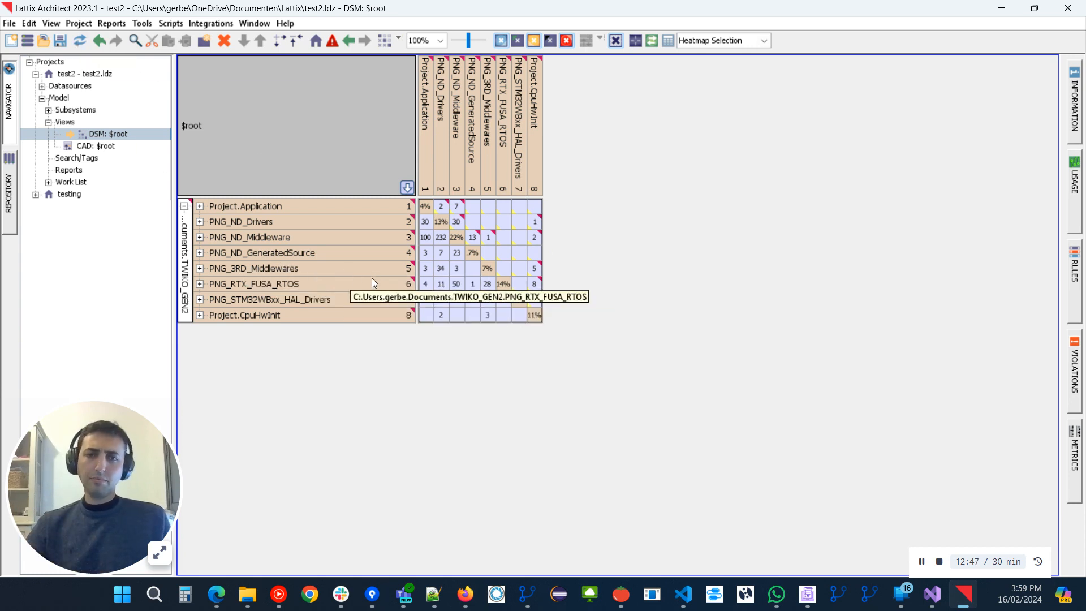
Step: Inspect the usage of the Project.CpuHwInit dependency on PNG_ND_Drivers down to the Include entry under IpccHw.h
{"action": "left_click", "coordinate": [535, 222]}
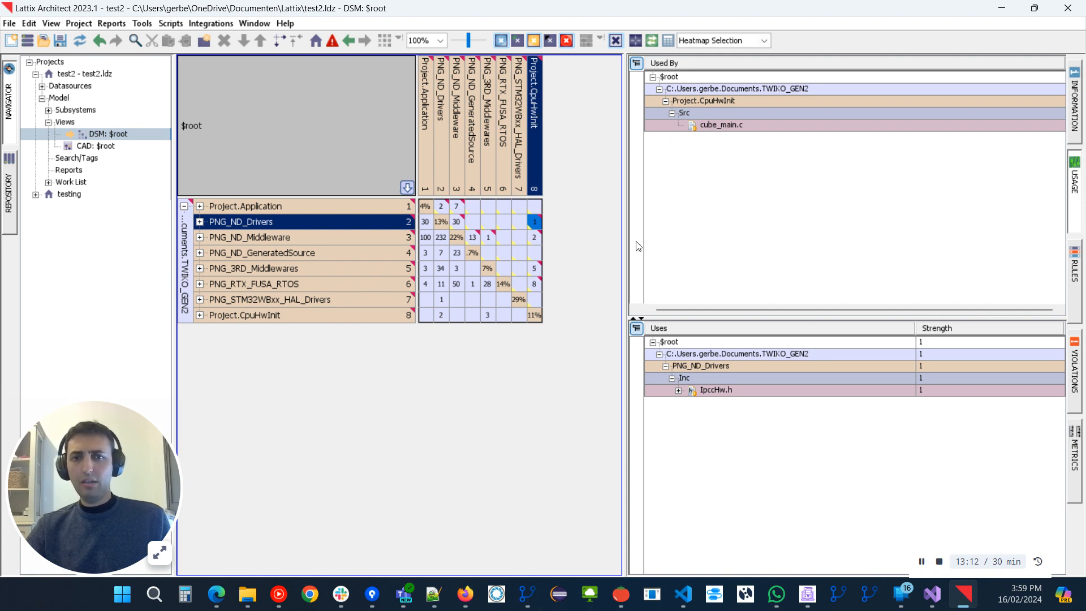
{"action": "left_click", "coordinate": [678, 391]}
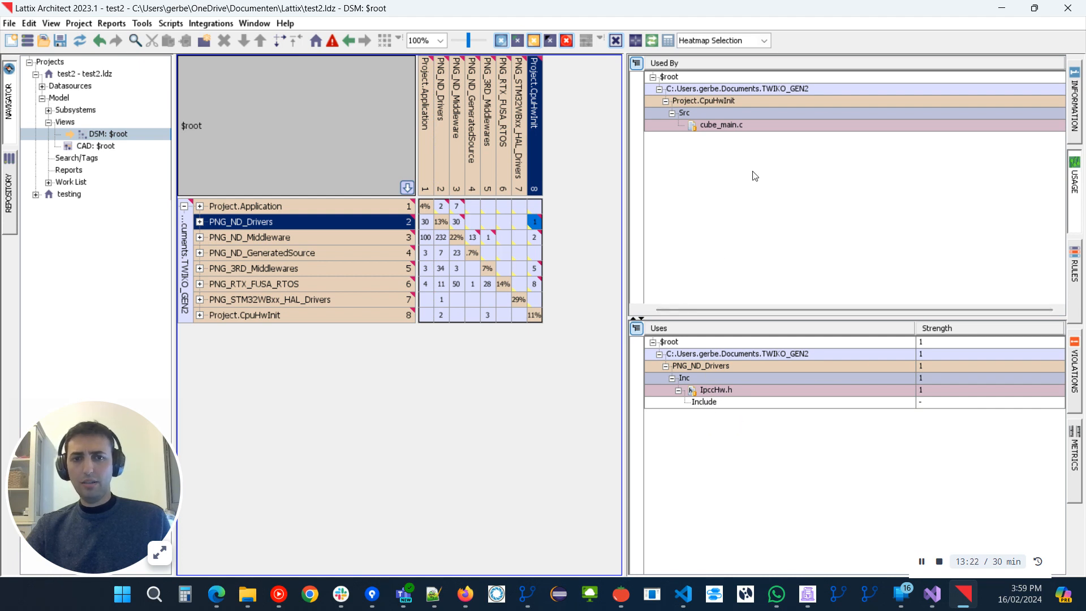
{"action": "left_click", "coordinate": [714, 403]}
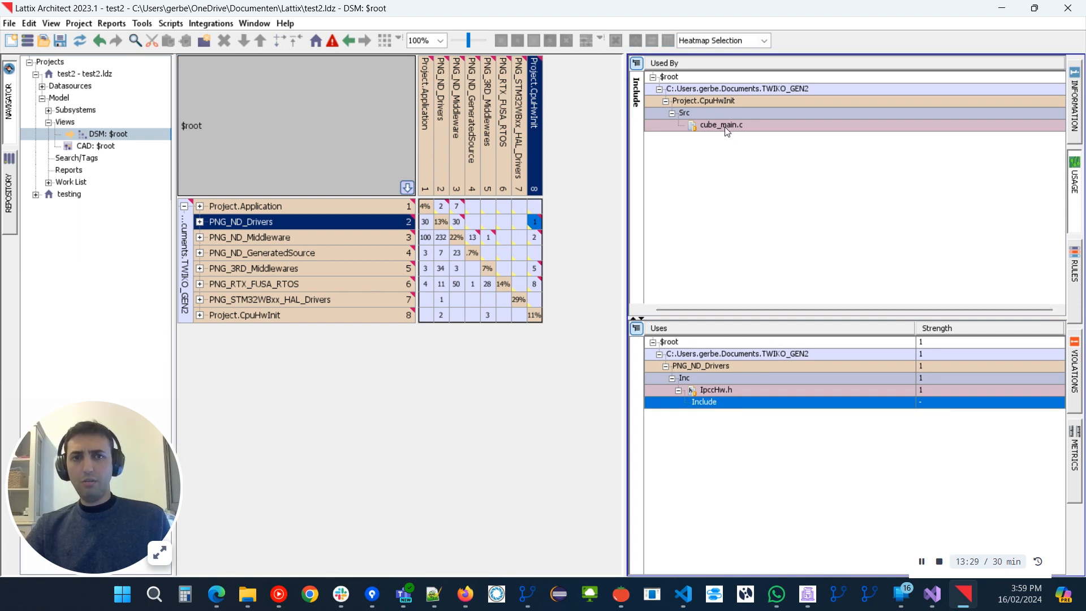
{"action": "mouse_move", "coordinate": [727, 131]}
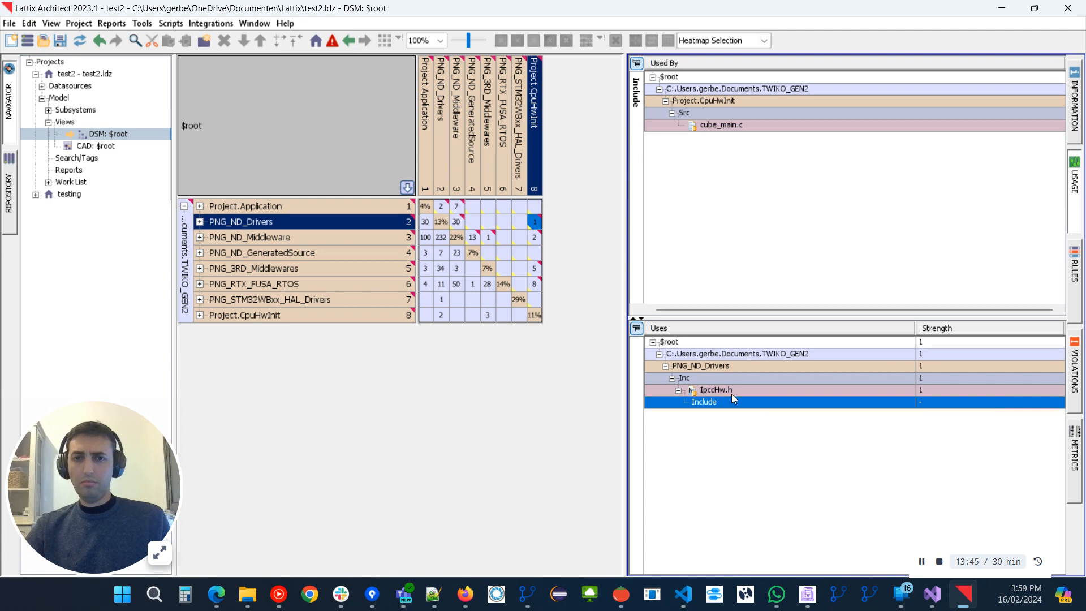
{"action": "left_click", "coordinate": [928, 564]}
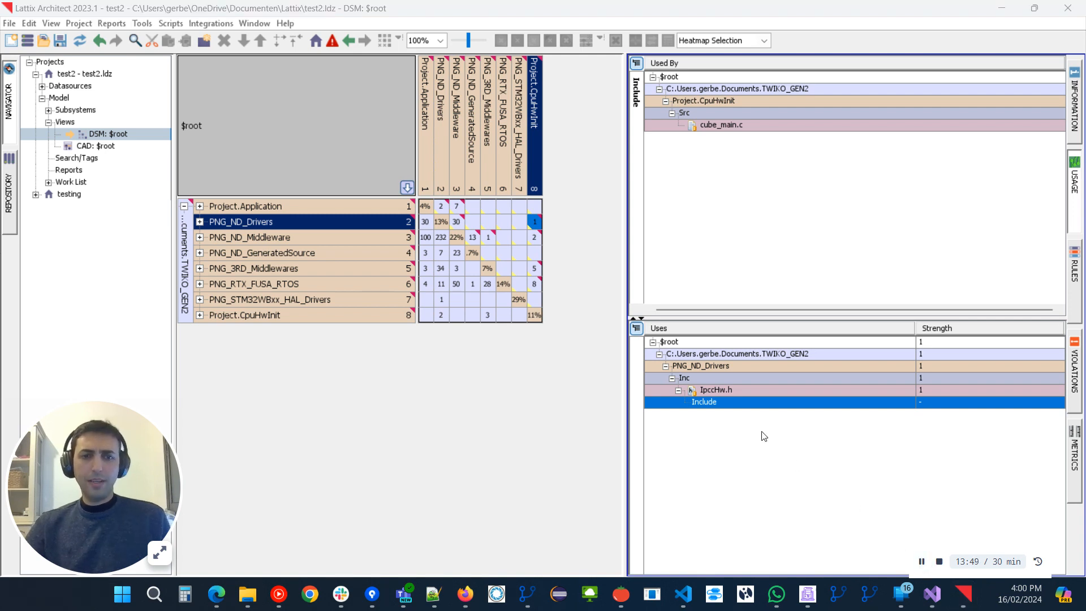
Step: View the source file of the selected Include dependency with the understand-cpp external source viewer
{"action": "right_click", "coordinate": [708, 404]}
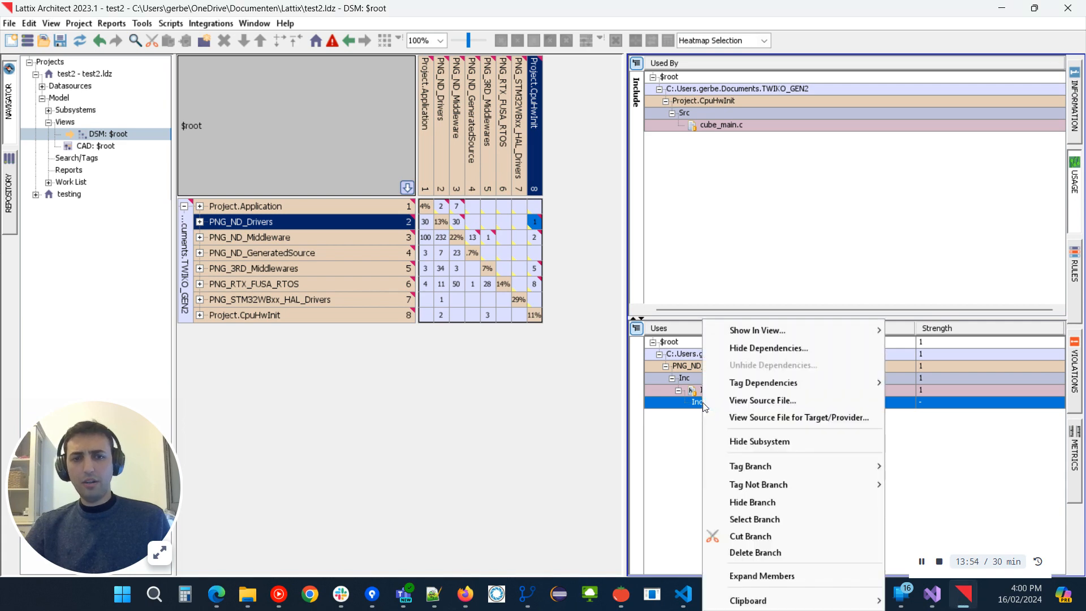
{"action": "left_click", "coordinate": [748, 401]}
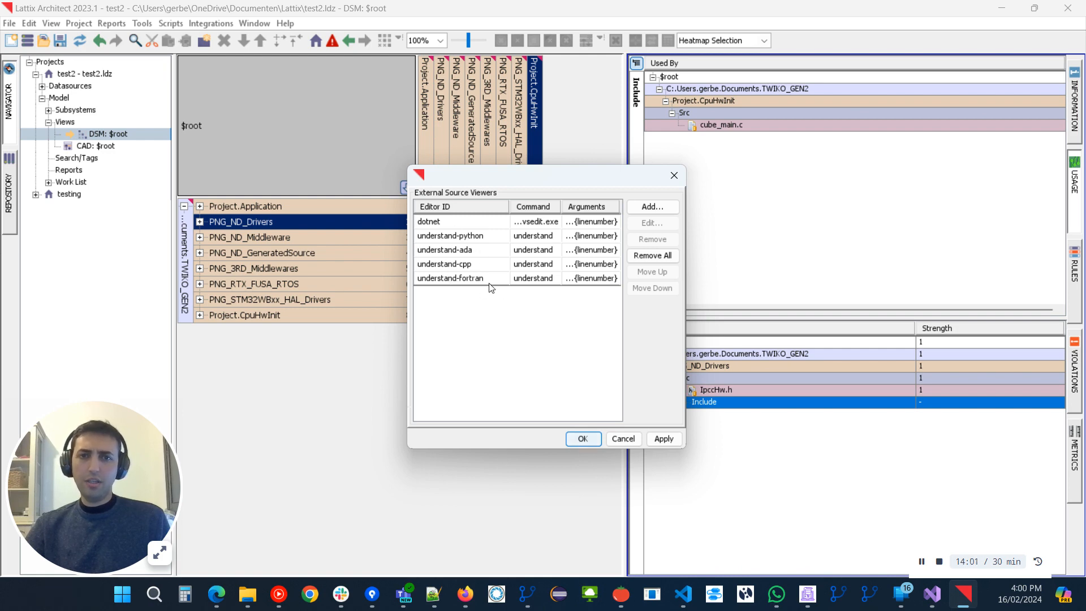
{"action": "left_click", "coordinate": [471, 265]}
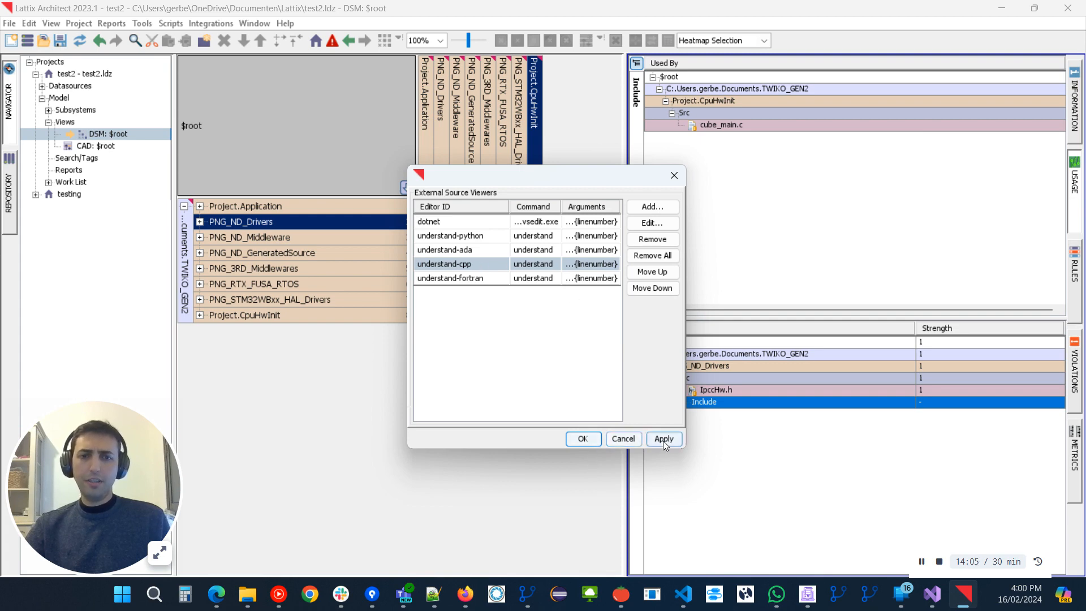
{"action": "left_click", "coordinate": [594, 443]}
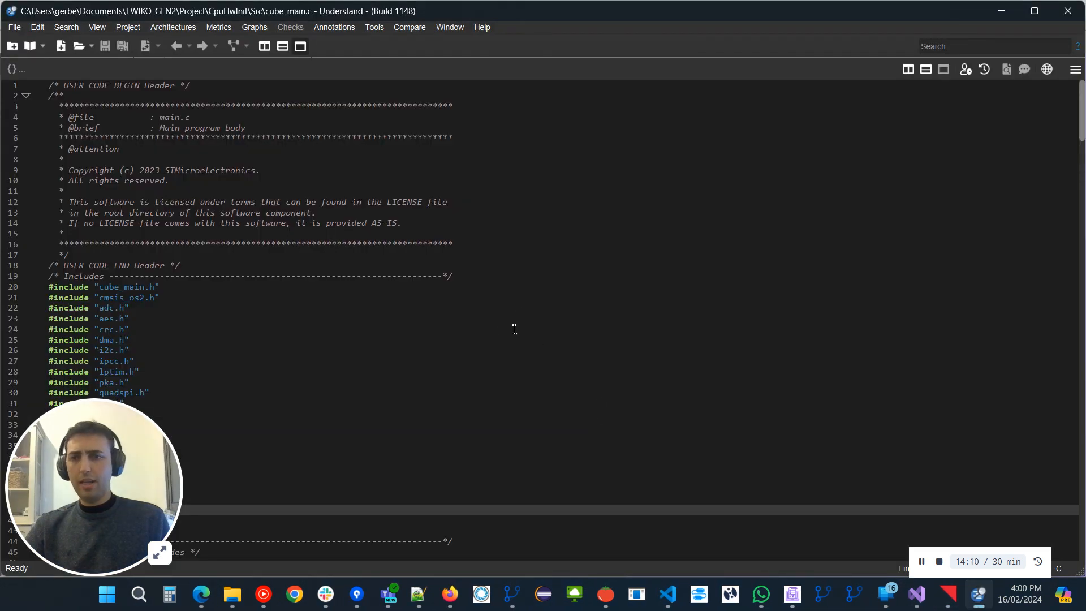
Step: Examine the #include lines of cube_main.c, including IpccHw.h, dismissing the licensing request, and close the source viewer
{"action": "scroll", "coordinate": [503, 319], "scroll_direction": "down", "scroll_amount": 7}
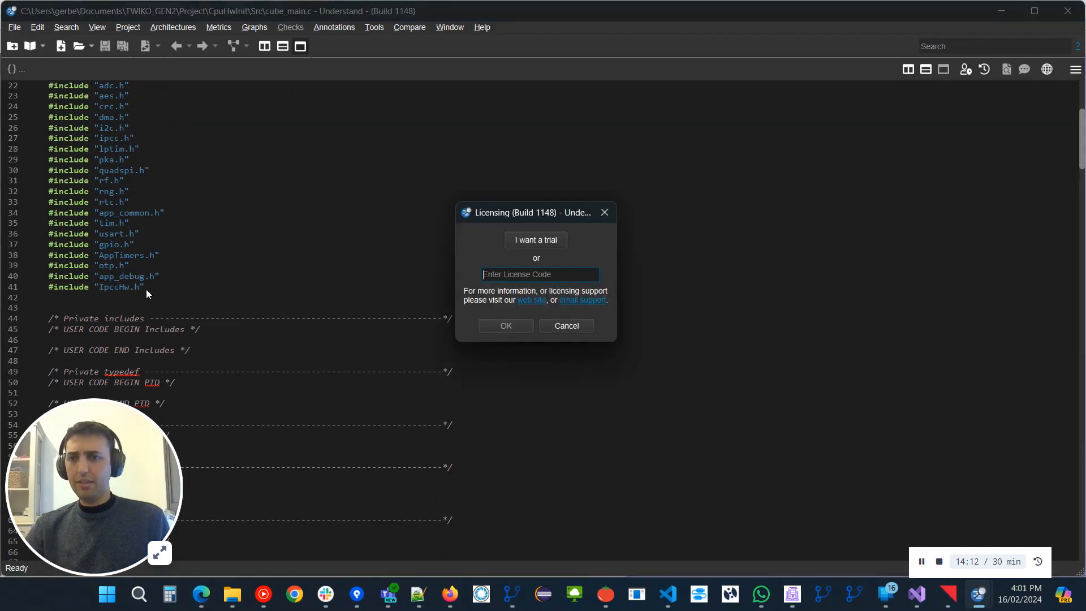
{"action": "left_click", "coordinate": [569, 327]}
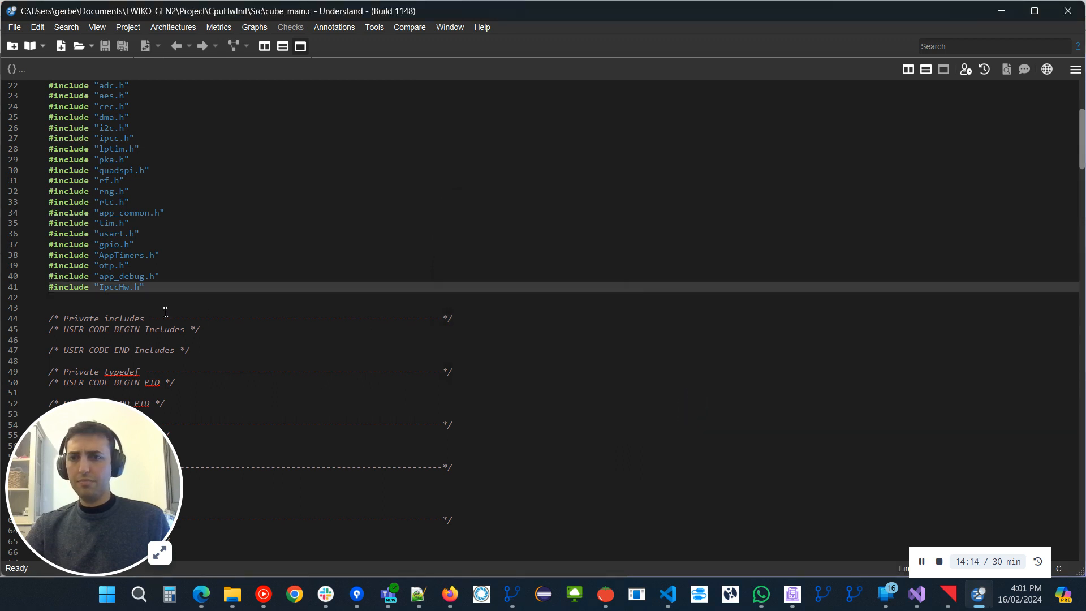
{"action": "scroll", "coordinate": [118, 298], "scroll_direction": "up", "scroll_amount": 1}
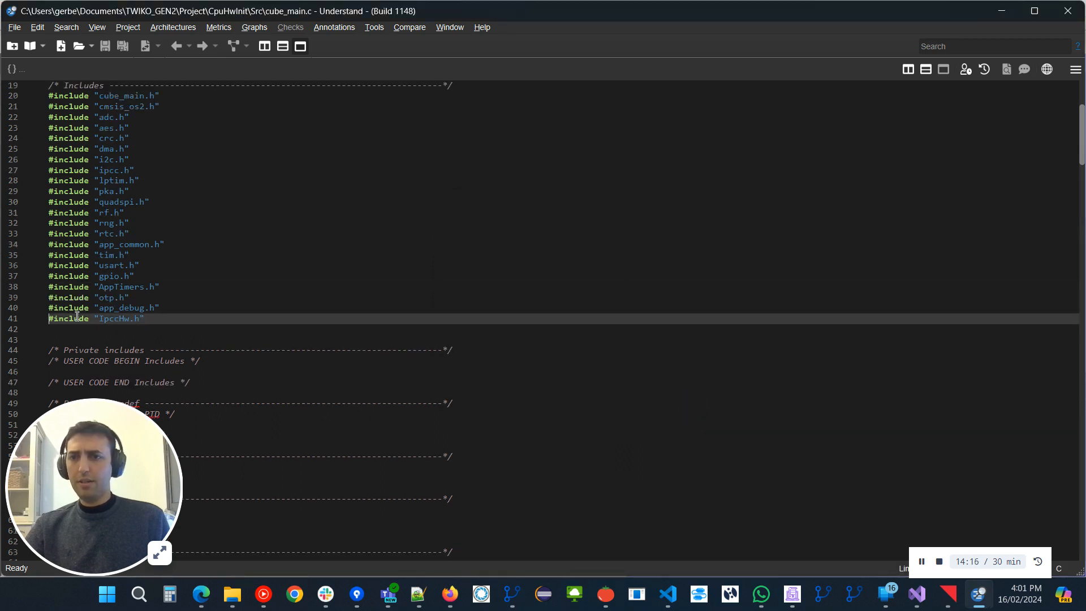
{"action": "scroll", "coordinate": [74, 316], "scroll_direction": "up", "scroll_amount": 6}
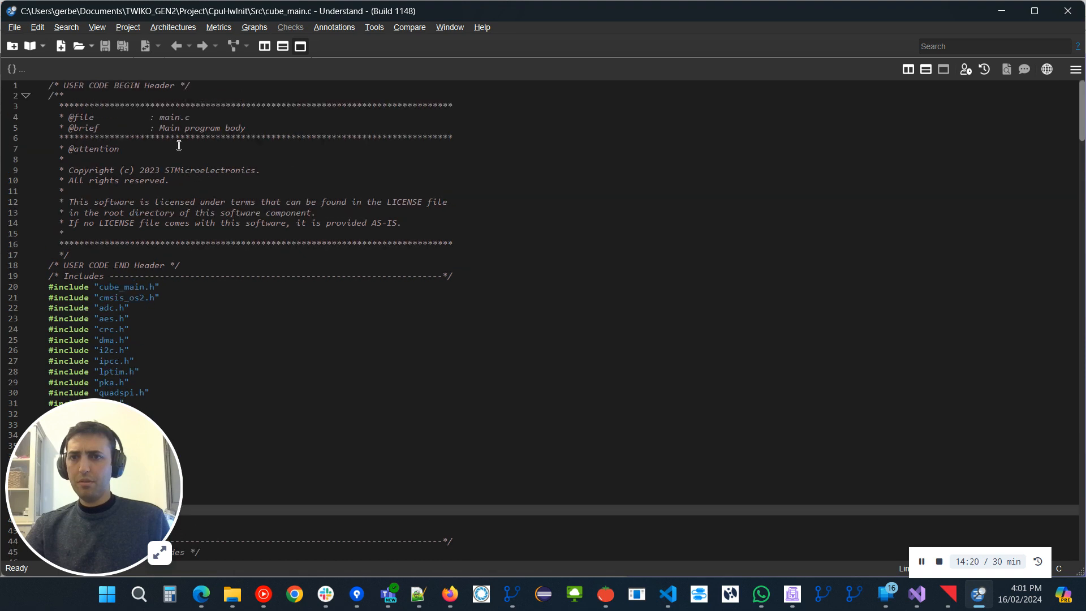
{"action": "scroll", "coordinate": [179, 145], "scroll_direction": "down", "scroll_amount": 1}
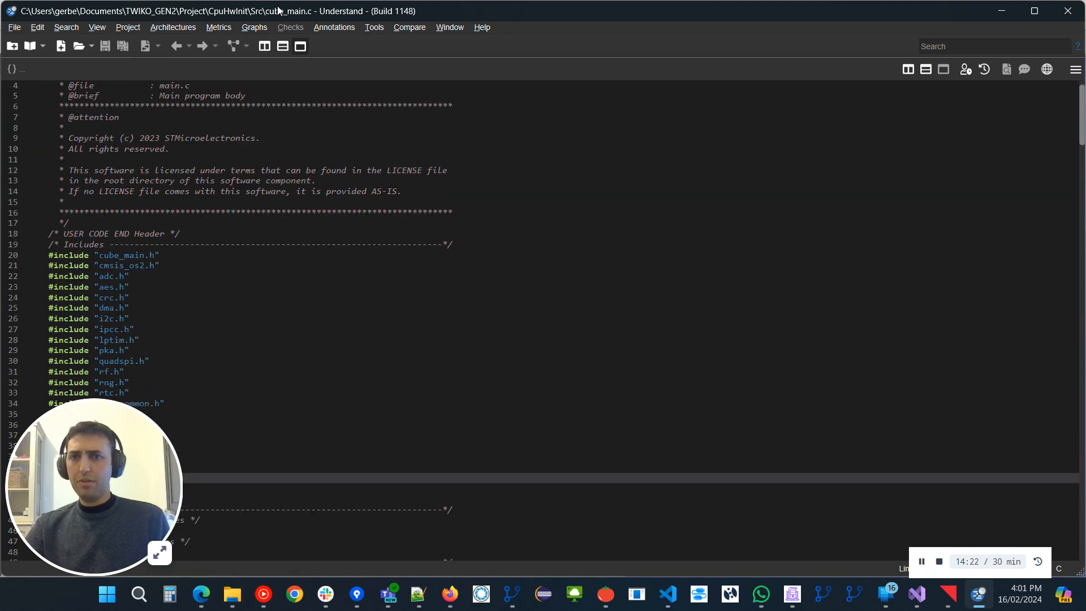
{"action": "scroll", "coordinate": [228, 252], "scroll_direction": "down", "scroll_amount": 5}
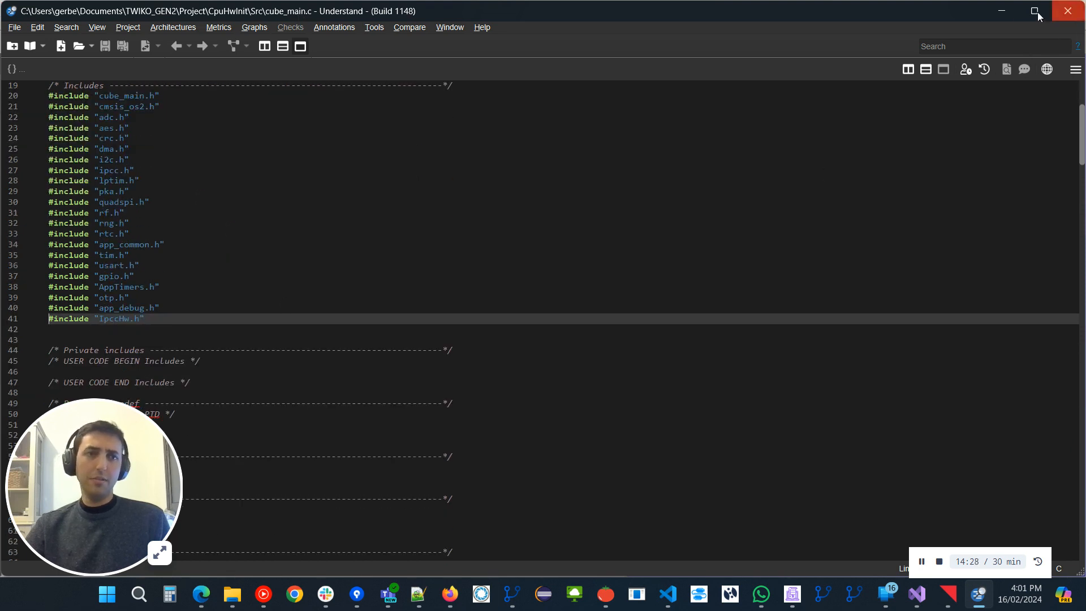
{"action": "left_click", "coordinate": [1068, 10]}
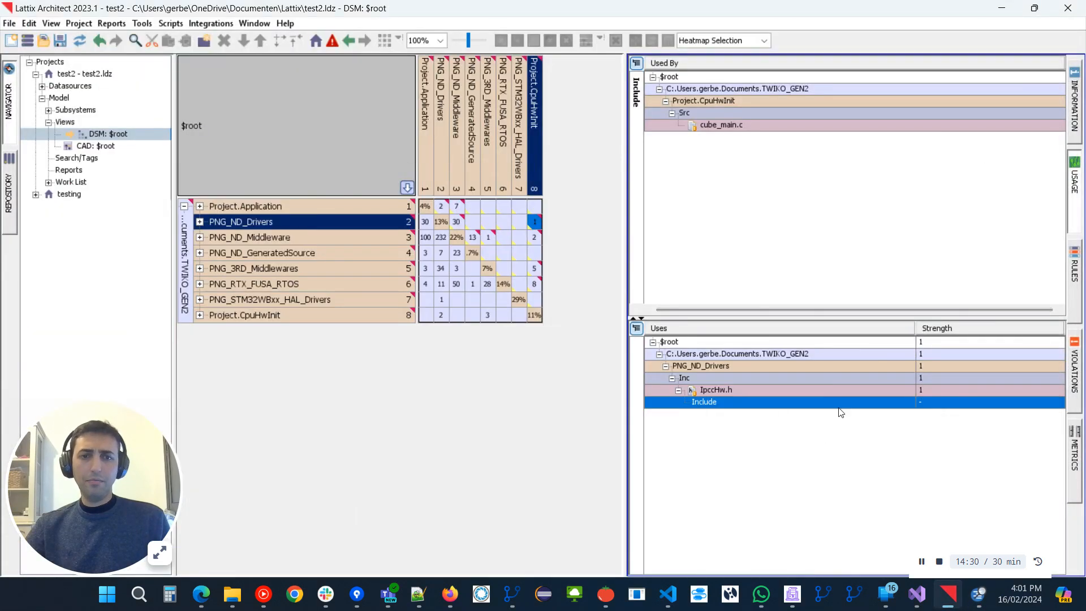
Step: Apply the hint for removing the Project.CpuHwInit dependency on PNG_ND_Drivers, moving cube_main.c into PNG_ND_Drivers
{"action": "right_click", "coordinate": [535, 219]}
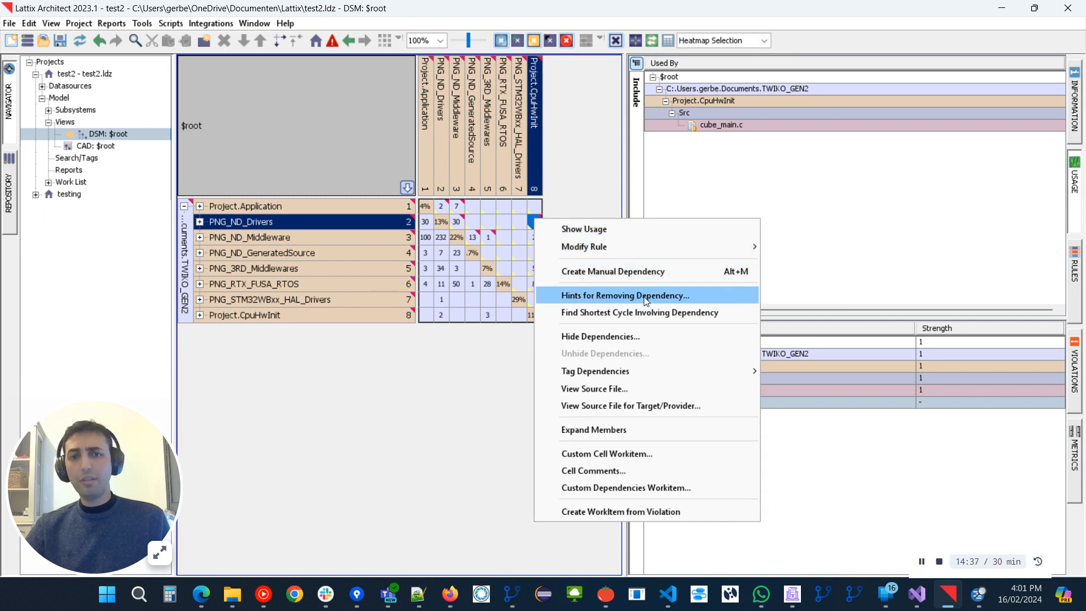
{"action": "left_click", "coordinate": [697, 295]}
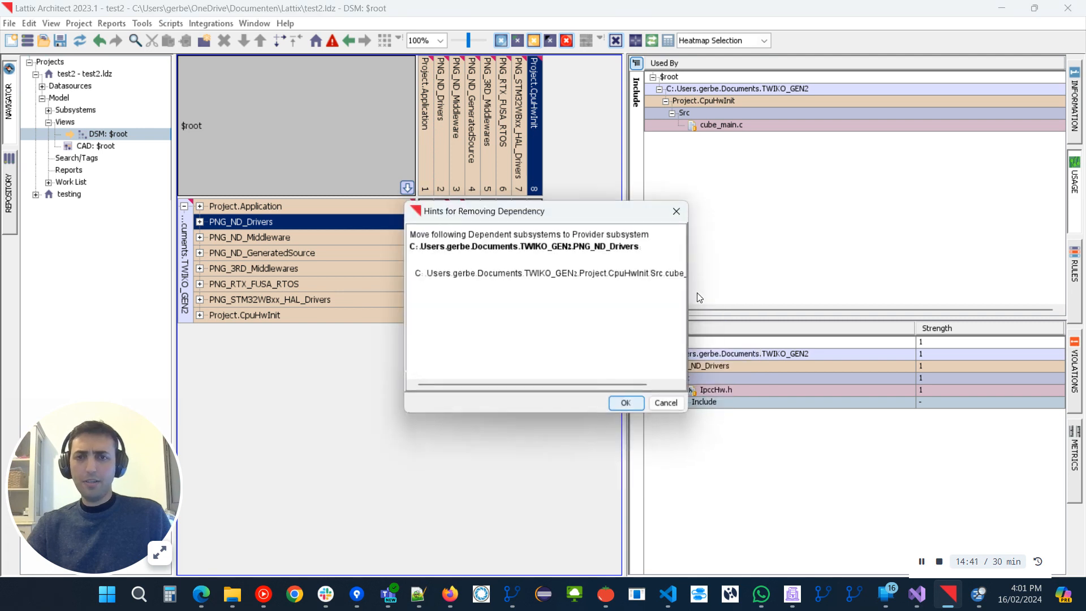
{"action": "left_click_drag", "start_coordinate": [690, 304], "coordinate": [895, 300]}
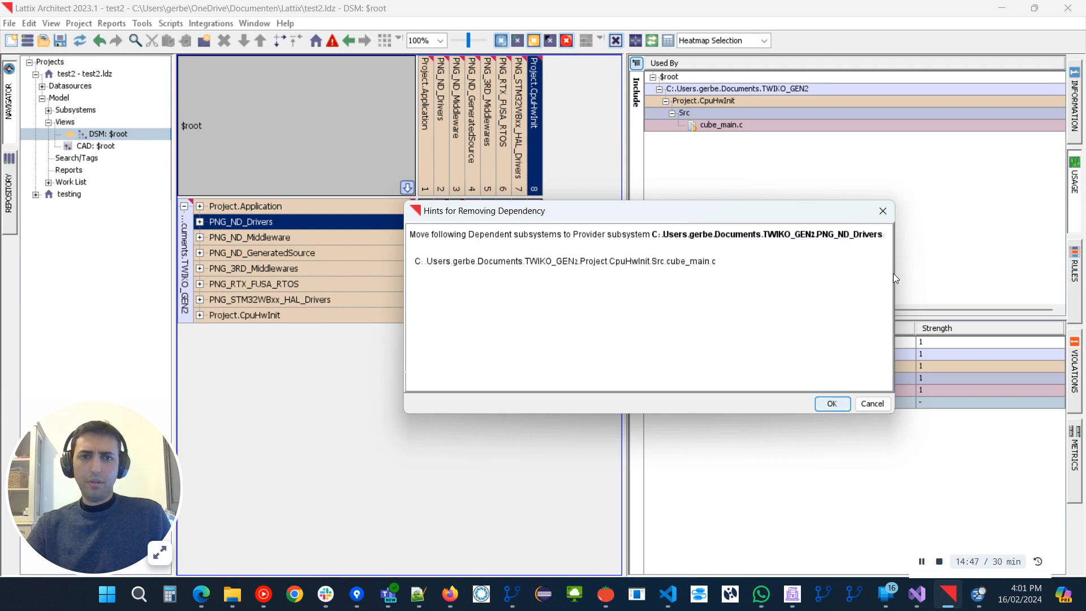
{"action": "left_click_drag", "start_coordinate": [896, 274], "coordinate": [934, 273]}
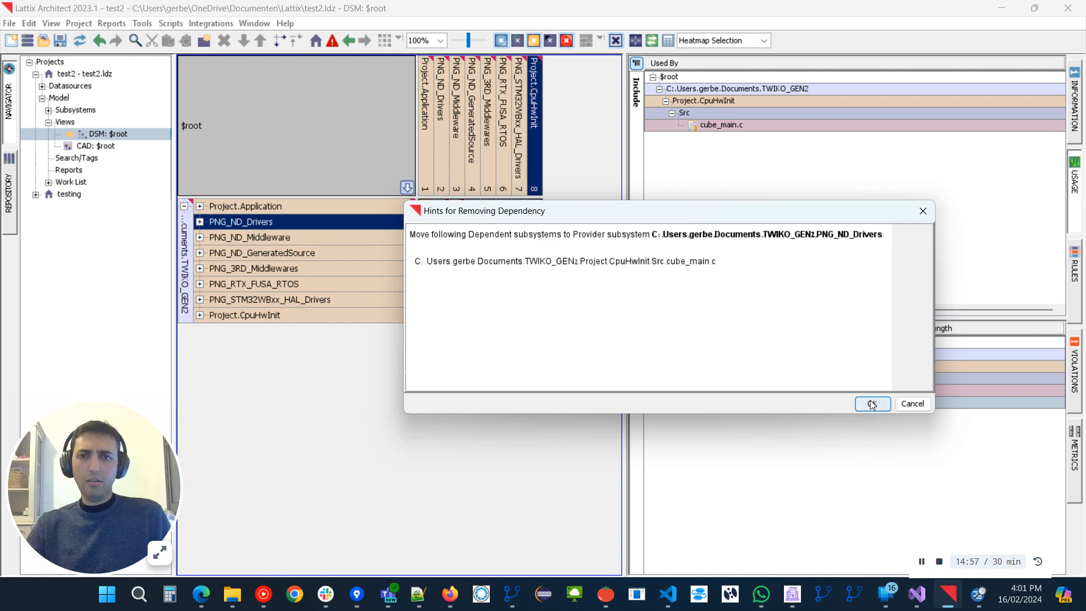
{"action": "left_click_drag", "start_coordinate": [747, 213], "coordinate": [661, 344]}
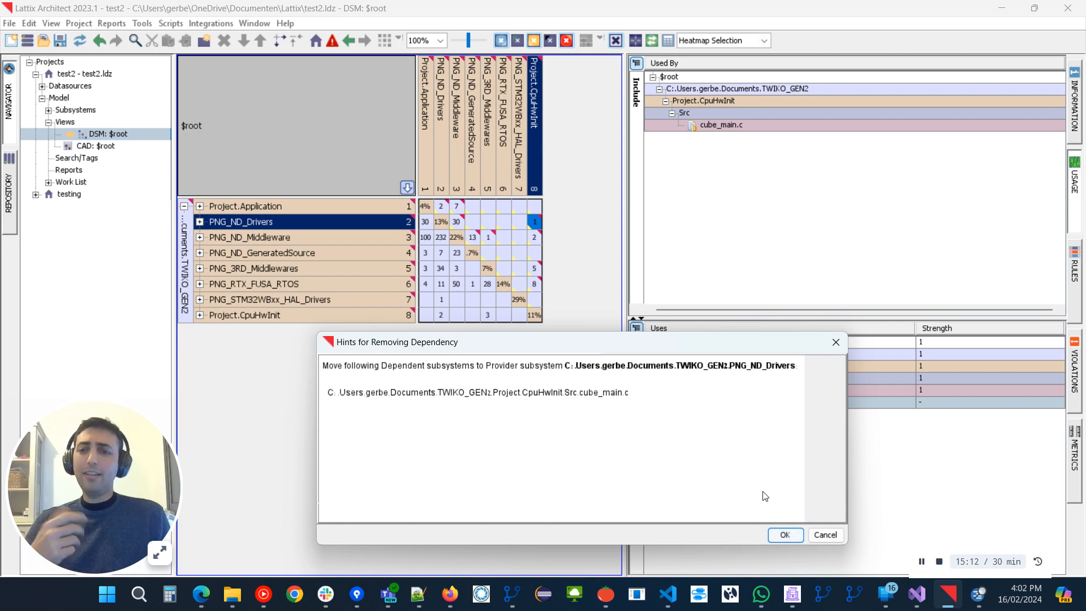
{"action": "left_click", "coordinate": [784, 535]}
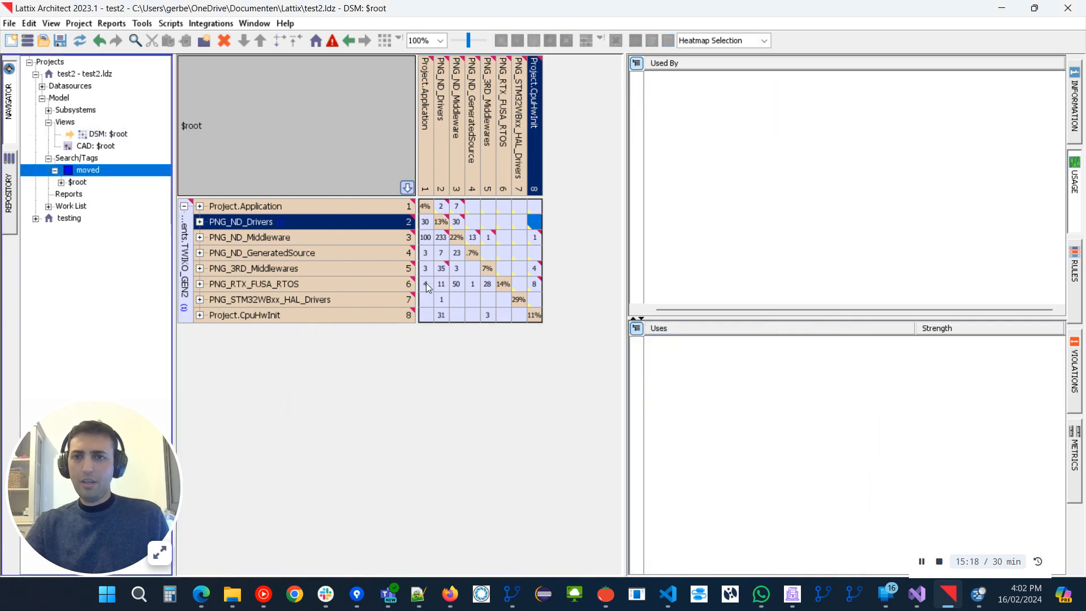
Step: Select PNG_ND_Drivers in the matrix and look through the Delete Subsystem entries in the Work List
{"action": "left_click", "coordinate": [291, 232]}
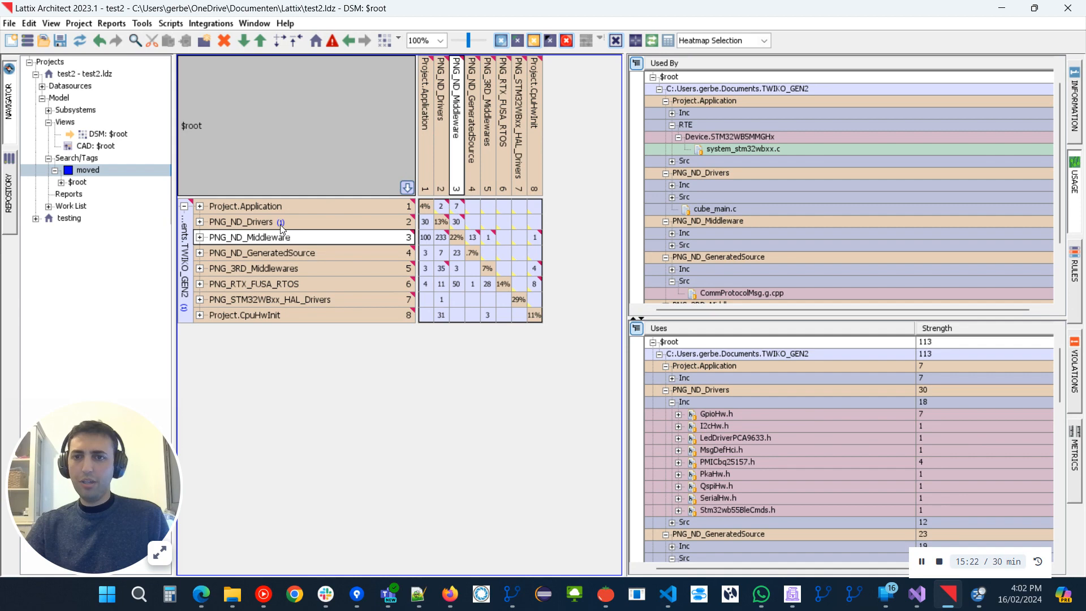
{"action": "left_click", "coordinate": [281, 225]}
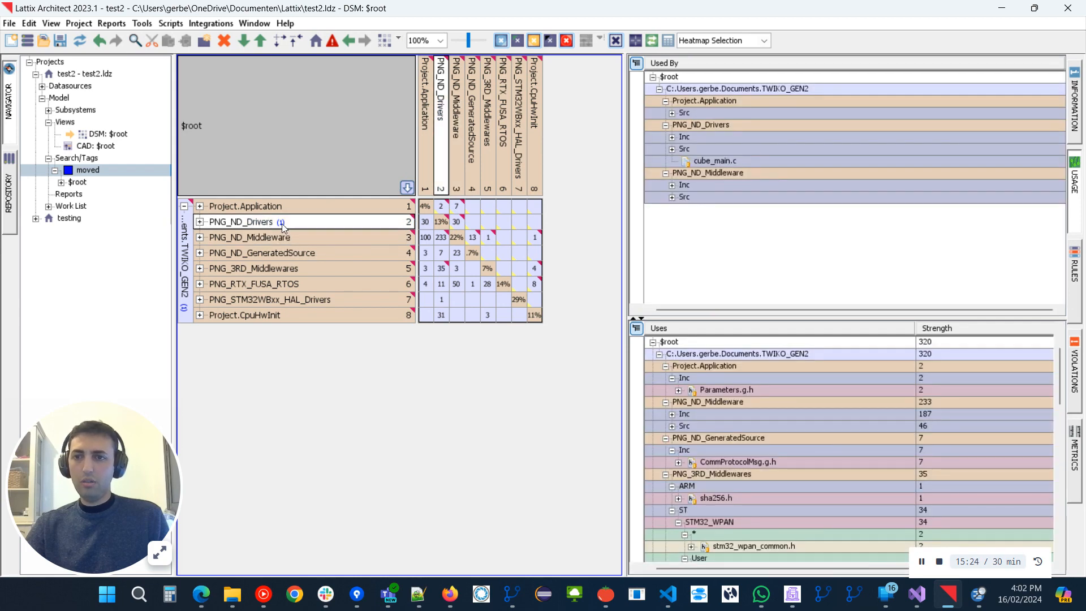
{"action": "left_click", "coordinate": [49, 207]}
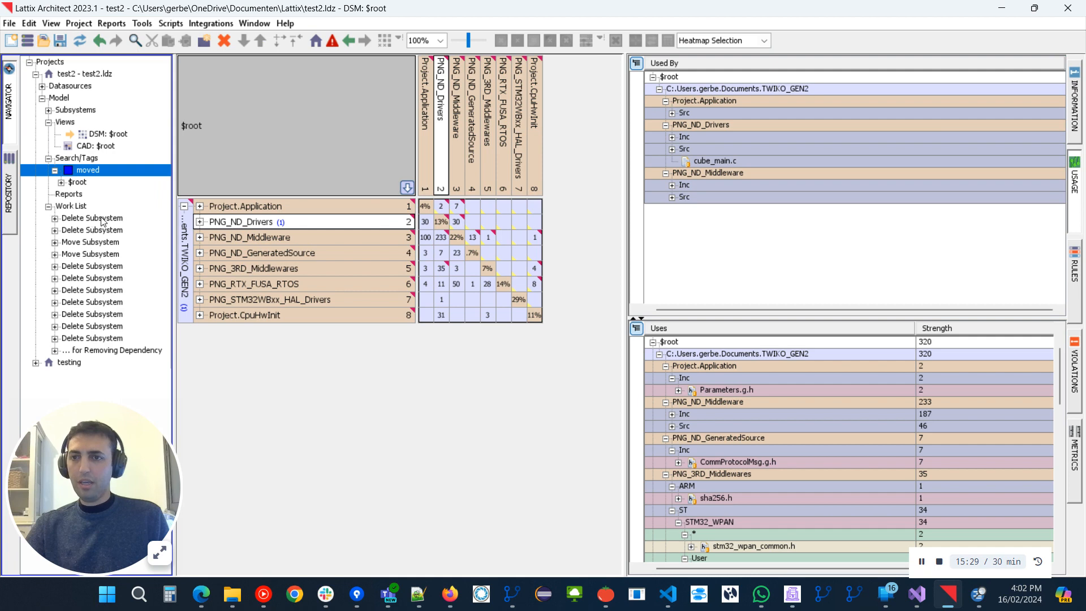
{"action": "left_click", "coordinate": [55, 218]}
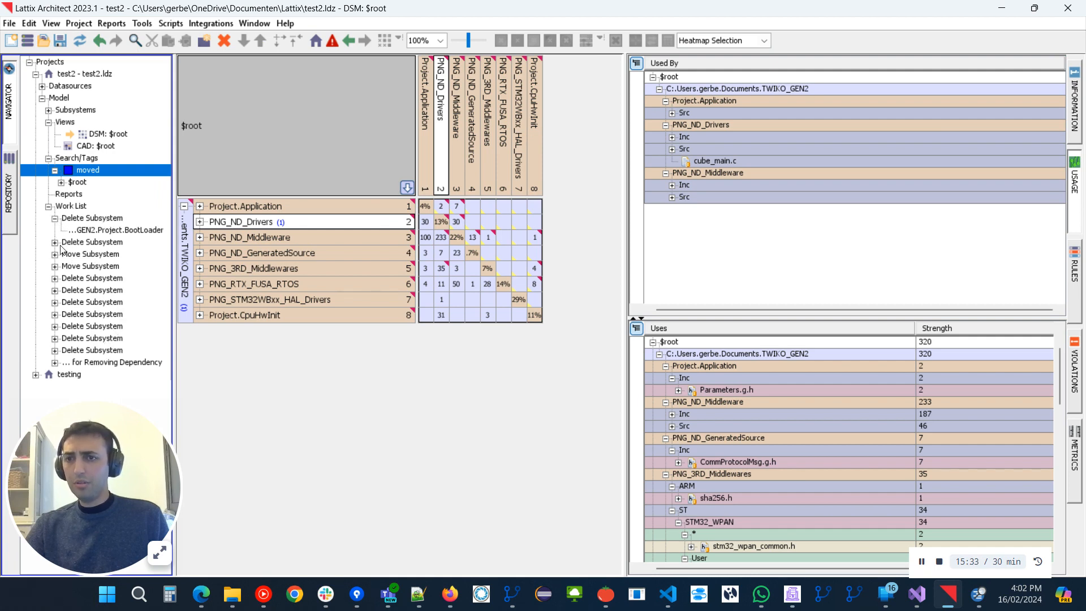
{"action": "left_click", "coordinate": [56, 242]}
{"action": "left_click", "coordinate": [56, 242]}
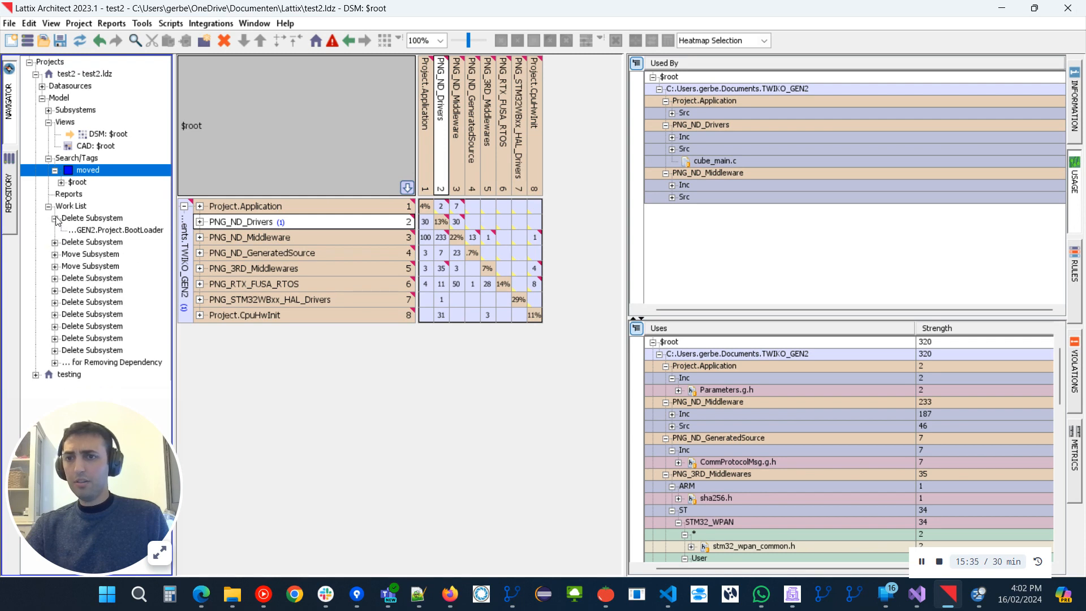
{"action": "left_click", "coordinate": [55, 219]}
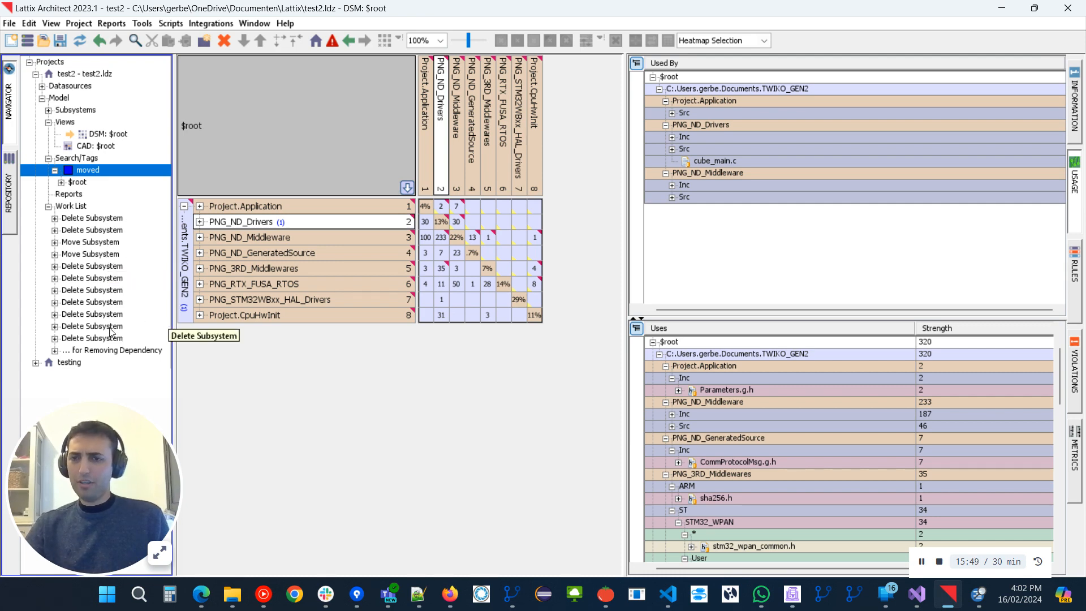
Step: Expand the work item for removing the dependency down to its Move Subsystem entry for cube_main.c
{"action": "left_click", "coordinate": [56, 351]}
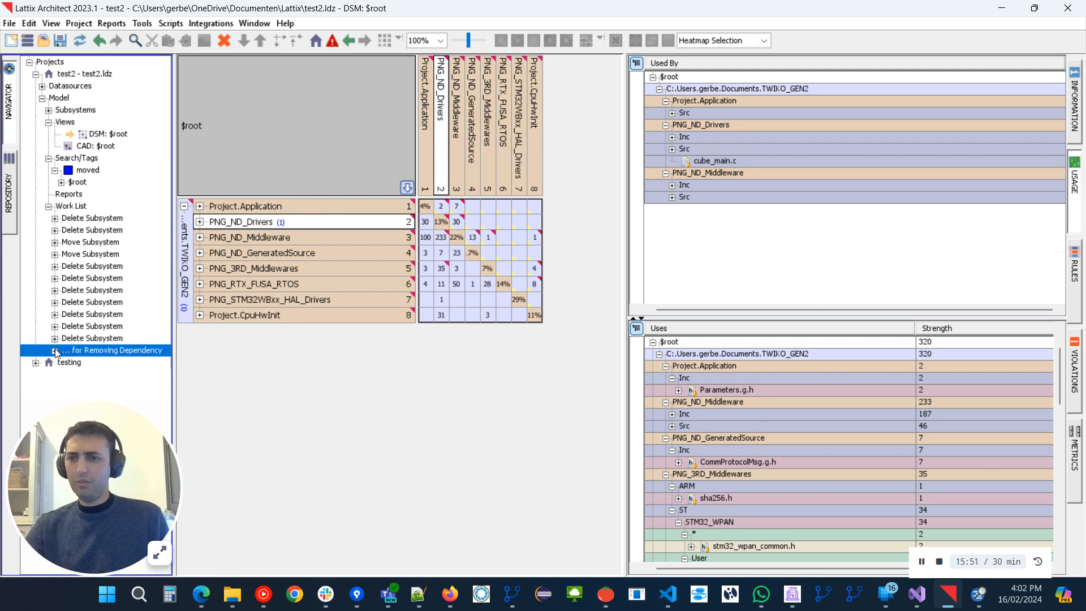
{"action": "left_click", "coordinate": [56, 351]}
{"action": "left_click", "coordinate": [60, 363]}
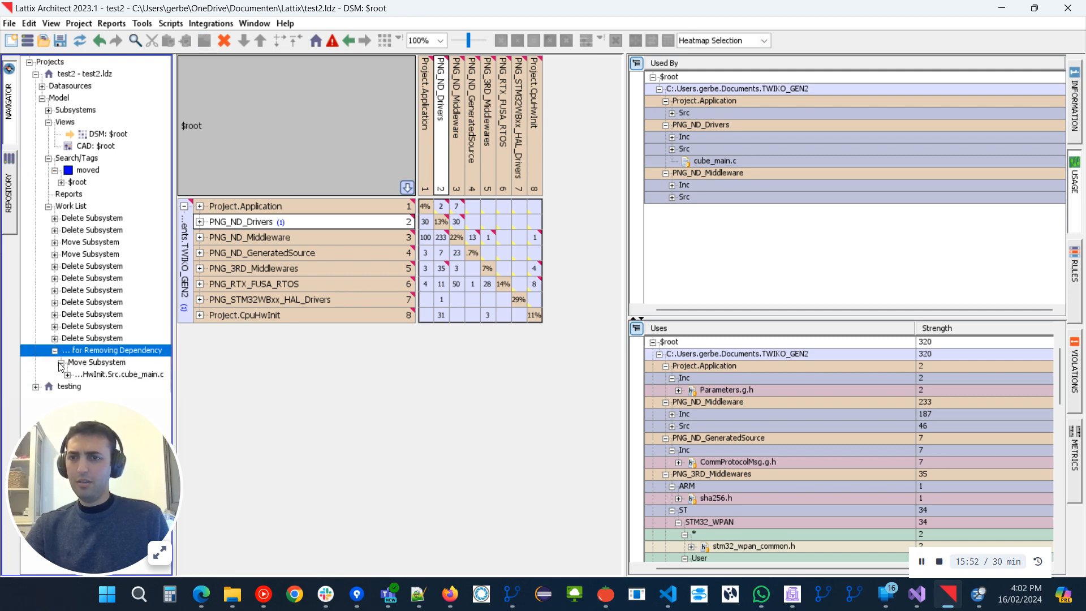
Step: Expand the cube_main.c entry of the Move Subsystem work item down to its PNG_ND_Drivers destination
{"action": "left_click", "coordinate": [113, 375]}
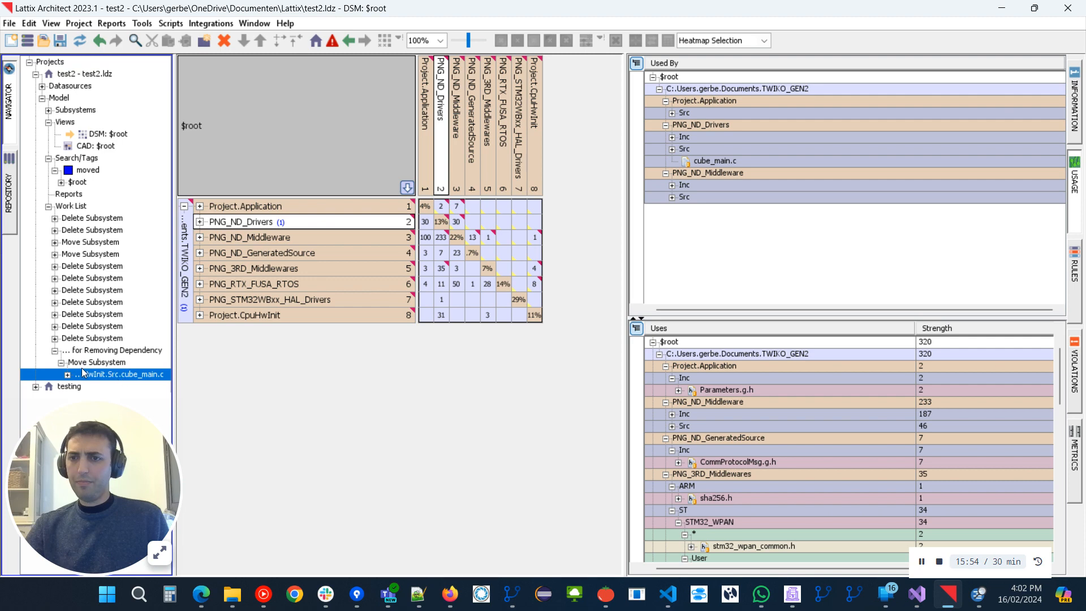
{"action": "left_click", "coordinate": [67, 375]}
{"action": "left_click", "coordinate": [120, 386]}
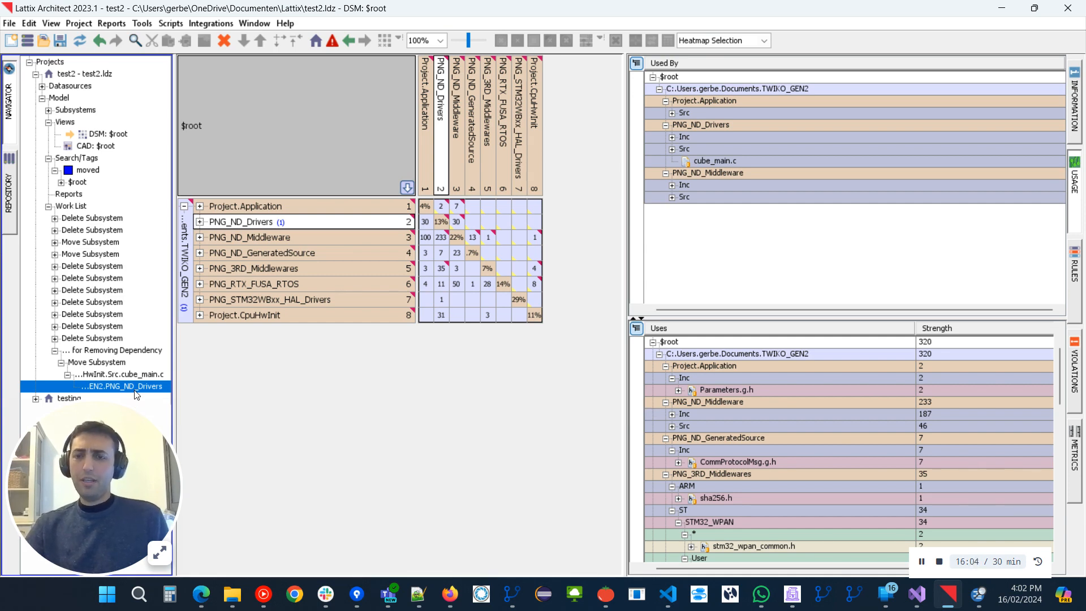
Step: Inspect Project.CpuHwInit's dependency violations and view the hints for removing its dependency on PNG_RTX_FUSA_RTOS without applying them
{"action": "left_click", "coordinate": [534, 238]}
{"action": "left_click", "coordinate": [534, 269]}
{"action": "left_click", "coordinate": [534, 284]}
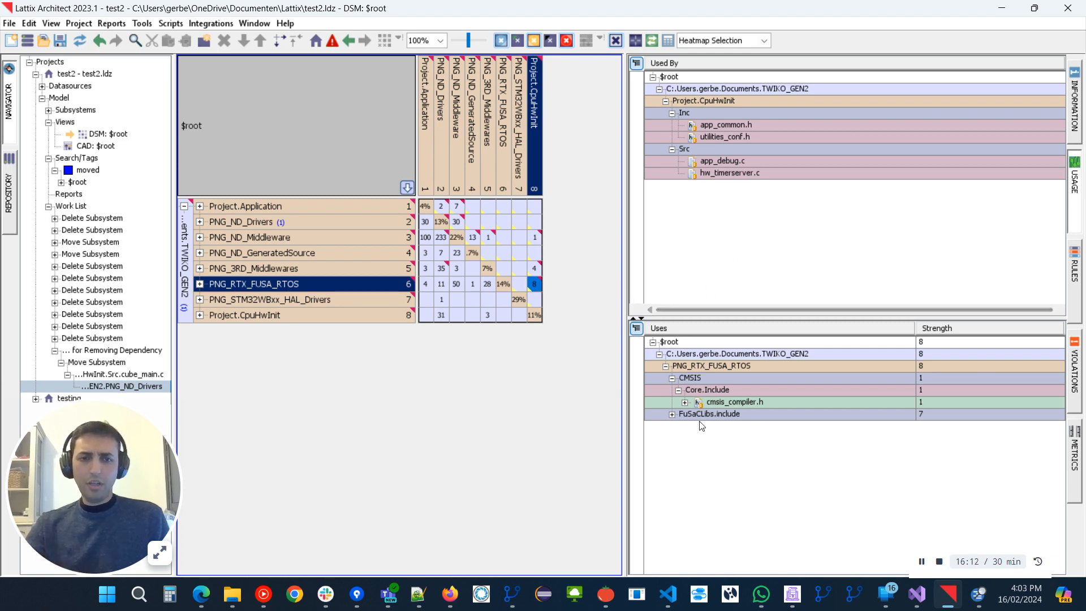
{"action": "right_click", "coordinate": [534, 286]}
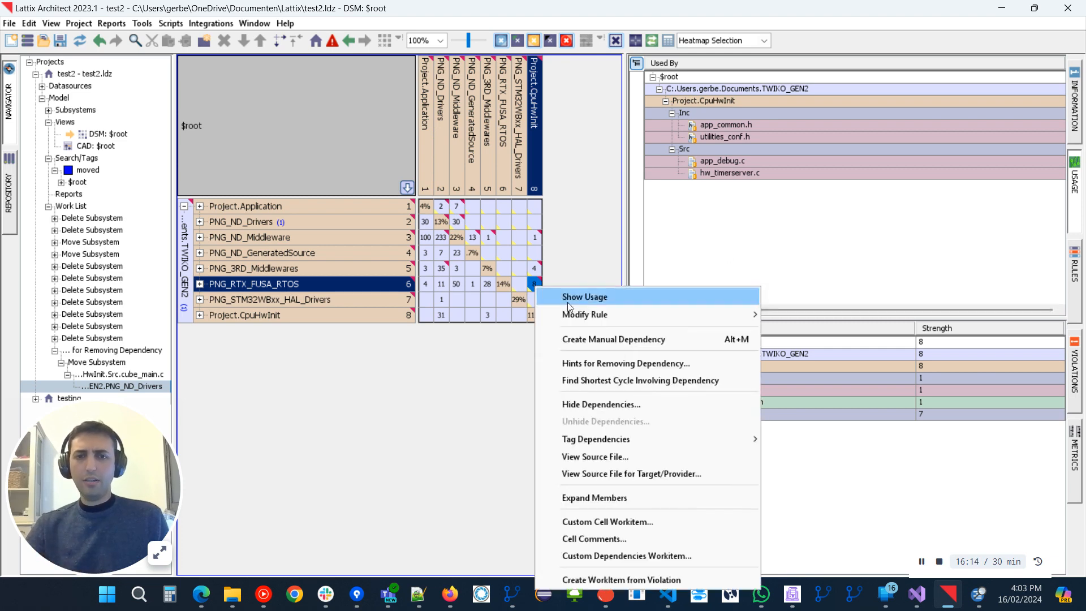
{"action": "left_click", "coordinate": [619, 362]}
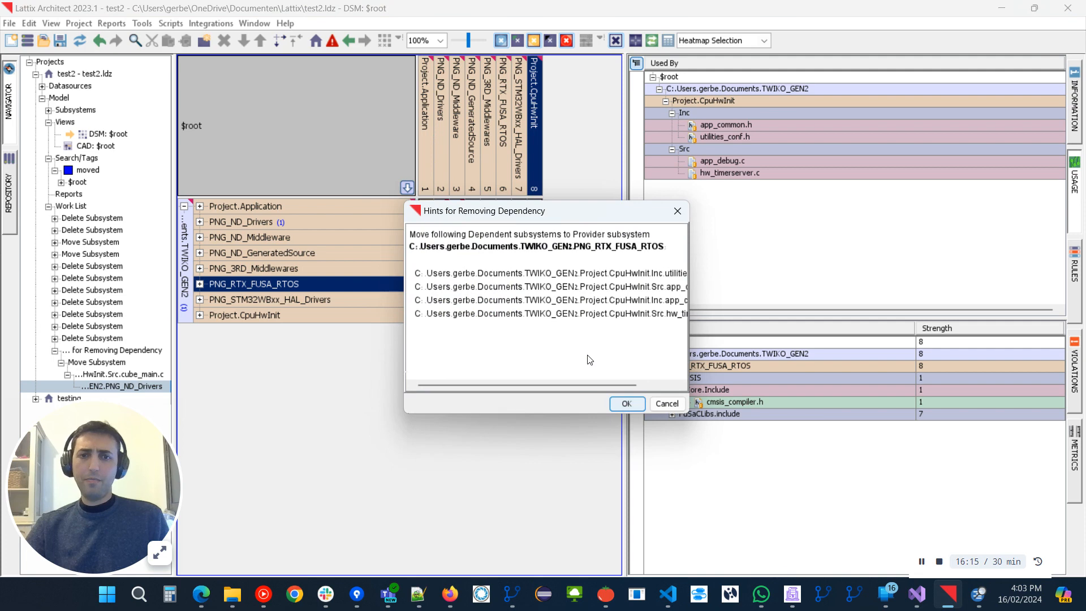
{"action": "left_click", "coordinate": [657, 406]}
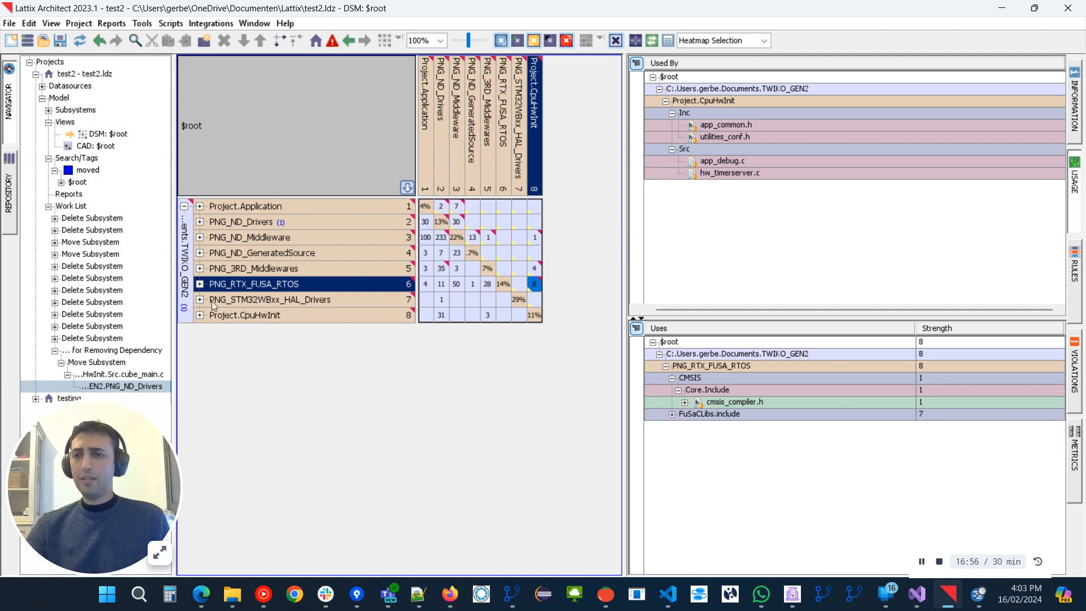
{"action": "left_click", "coordinate": [56, 24]}
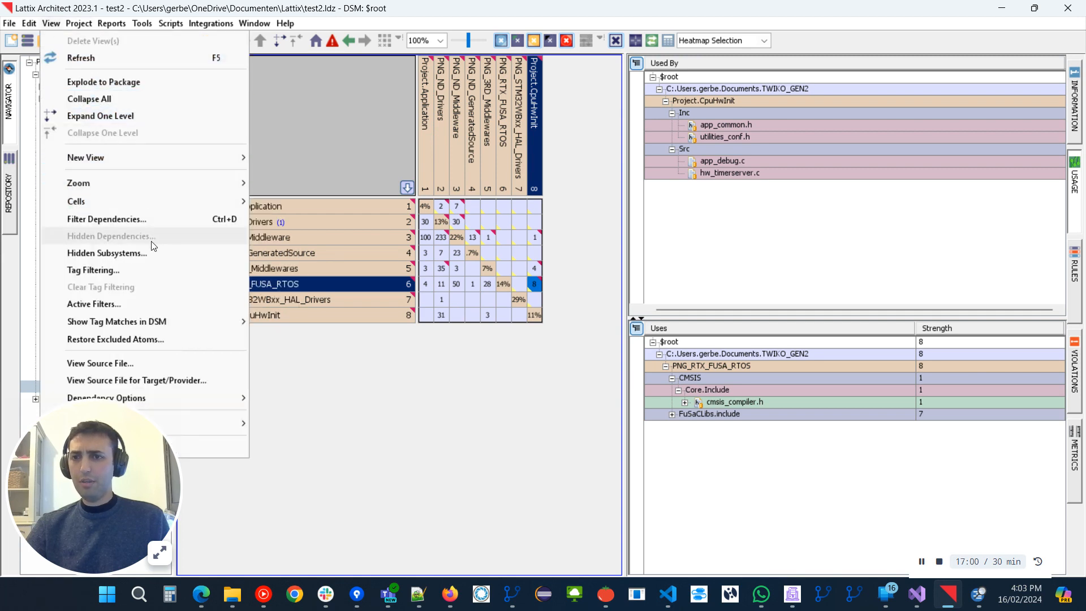
{"action": "mouse_move", "coordinate": [158, 160]}
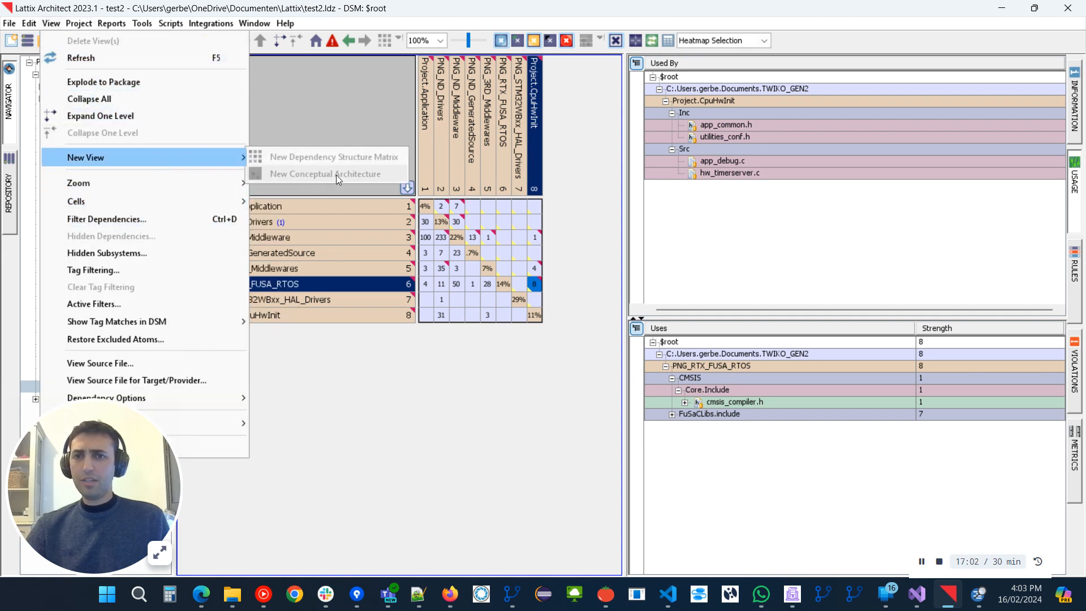
{"action": "left_click", "coordinate": [337, 336]}
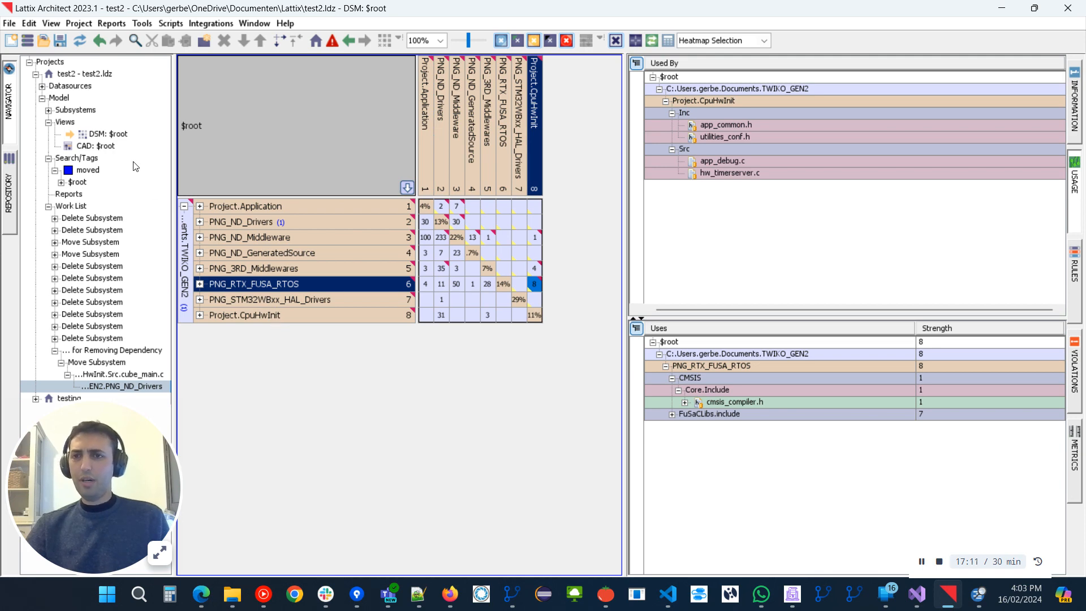
Step: Open the CAD: $root view, enlarge its area on both sides, and set its zoom to 75%
{"action": "left_click", "coordinate": [106, 150]}
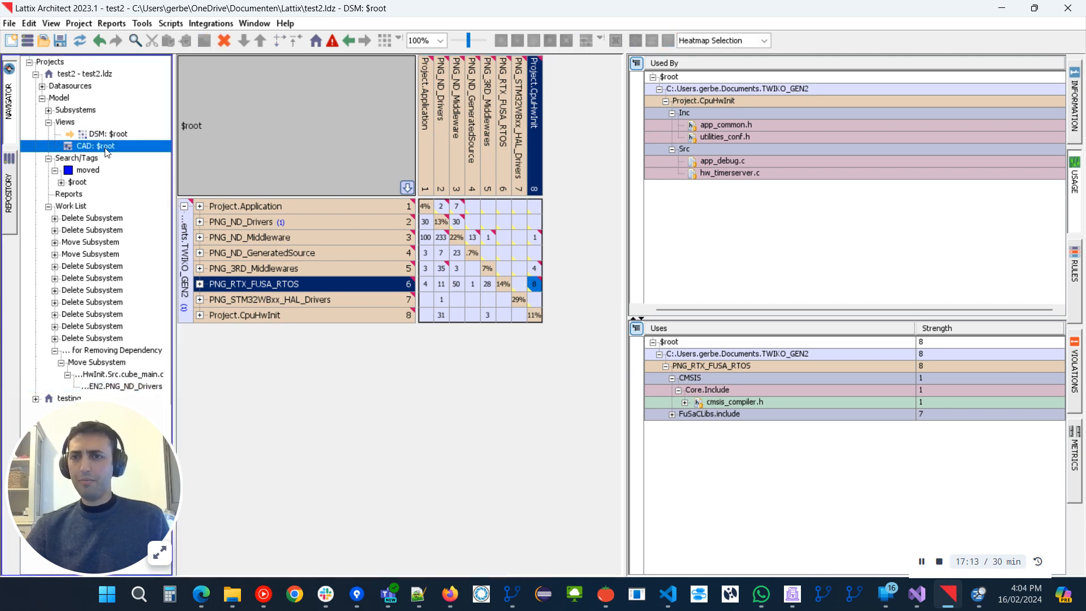
{"action": "double_click", "coordinate": [105, 148]}
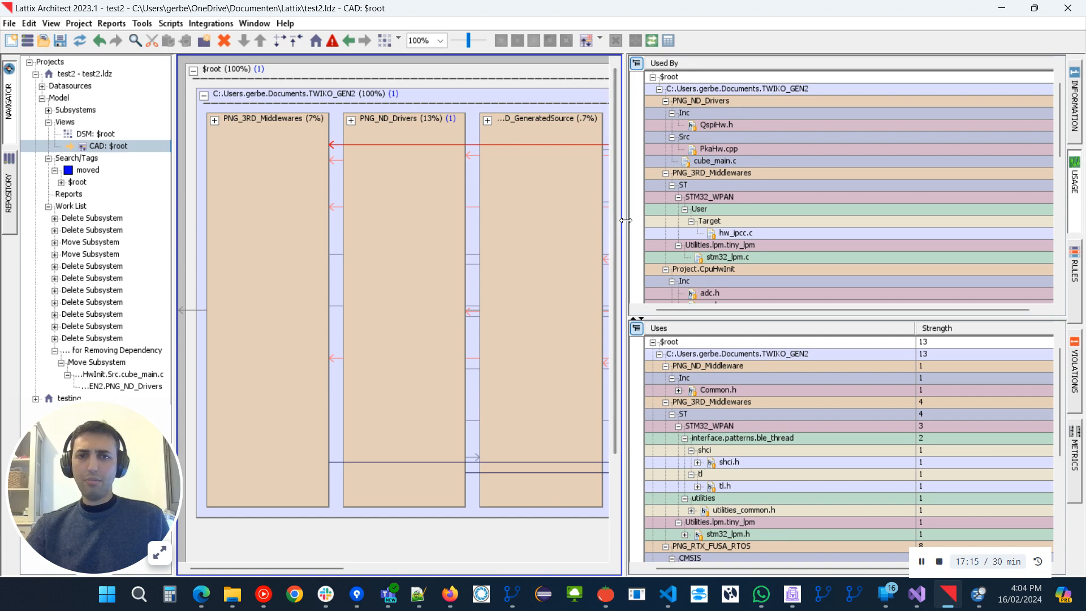
{"action": "left_click_drag", "start_coordinate": [625, 220], "coordinate": [1056, 221]}
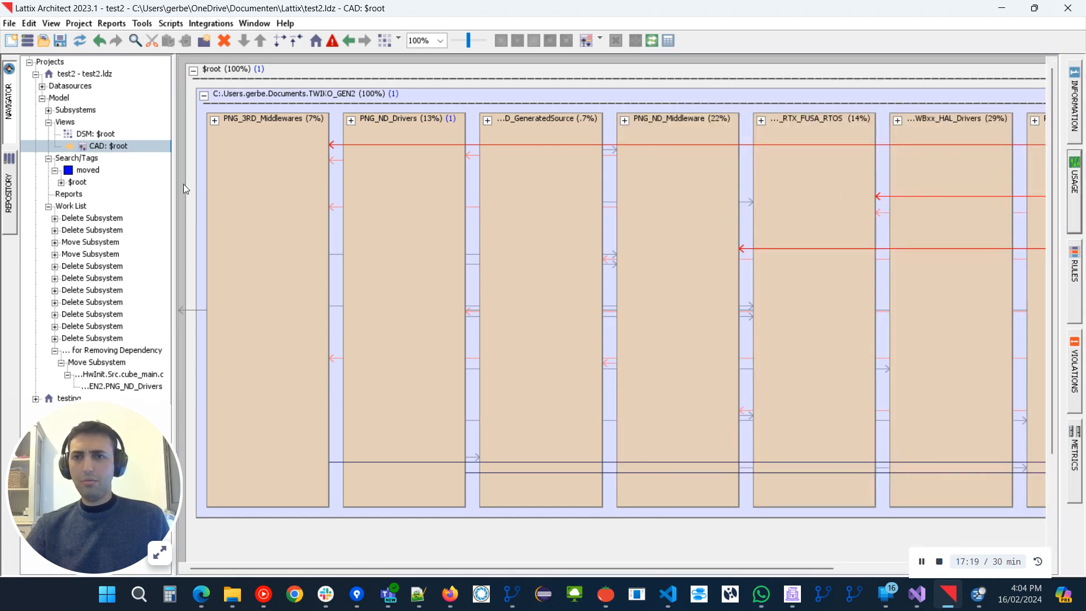
{"action": "left_click_drag", "start_coordinate": [183, 185], "coordinate": [127, 183]}
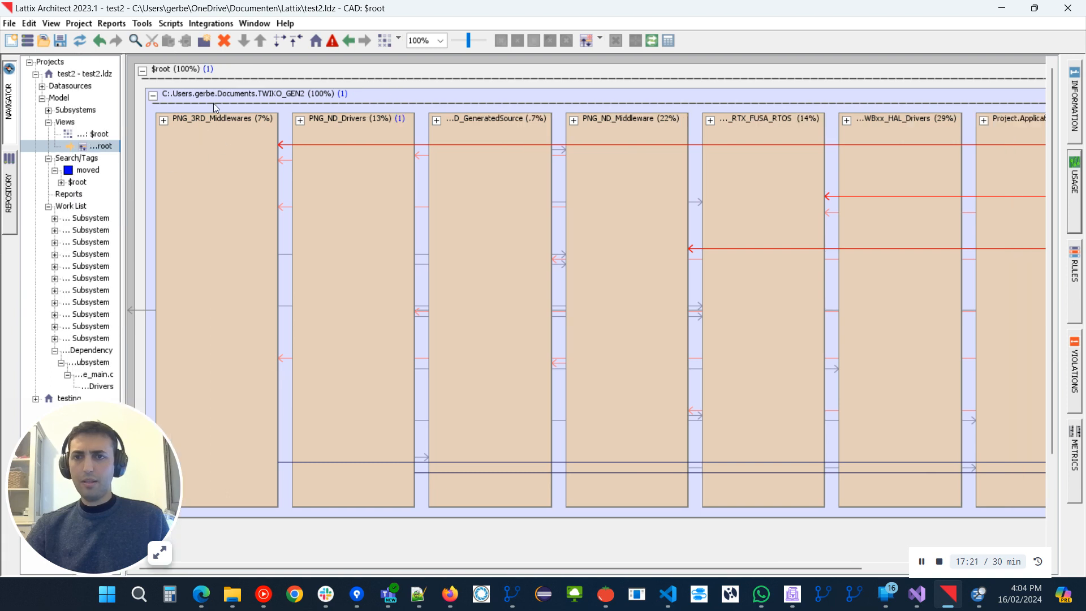
{"action": "left_click", "coordinate": [441, 40]}
{"action": "left_click", "coordinate": [416, 99]}
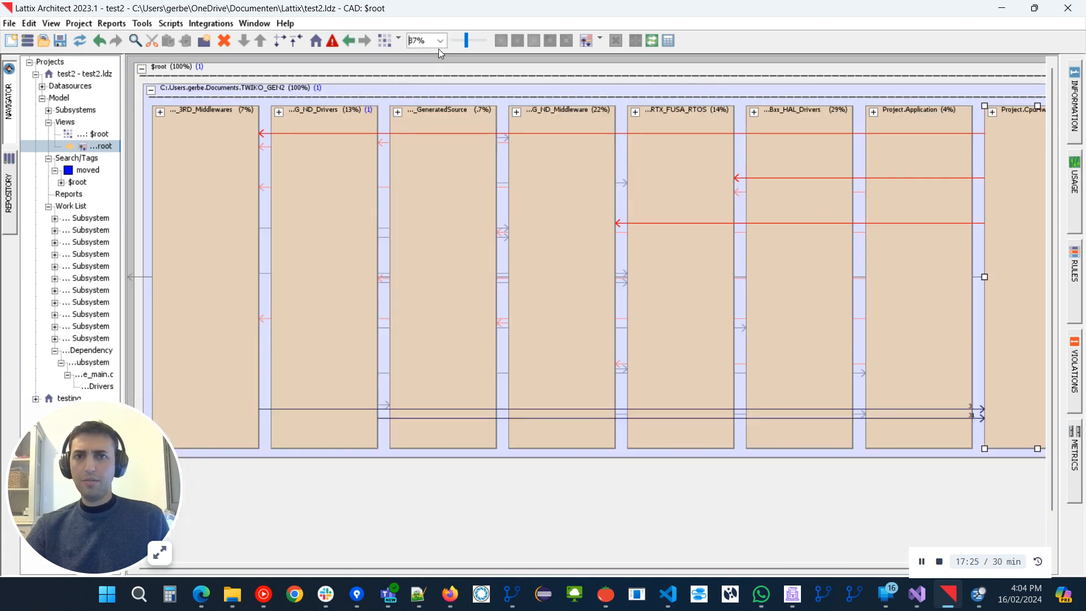
{"action": "left_click", "coordinate": [440, 42]}
{"action": "left_click", "coordinate": [435, 109]}
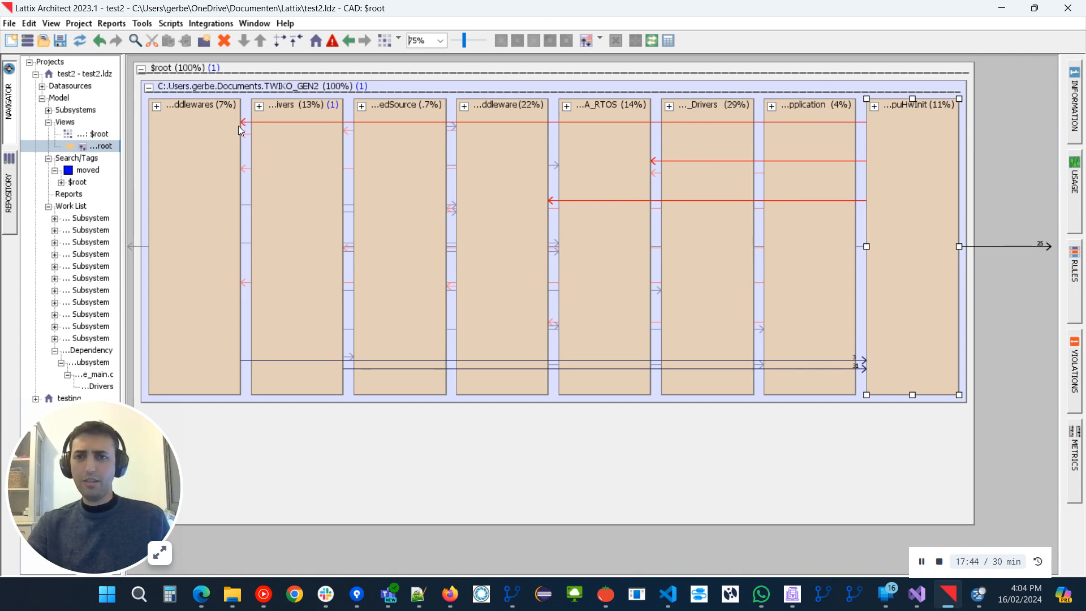
Step: Expand PNG_3RD_Middlewares and PNG_ND_Drivers in the architecture diagram, leaving the Src block of PNG_ND_Drivers collapsed
{"action": "left_click", "coordinate": [316, 153]}
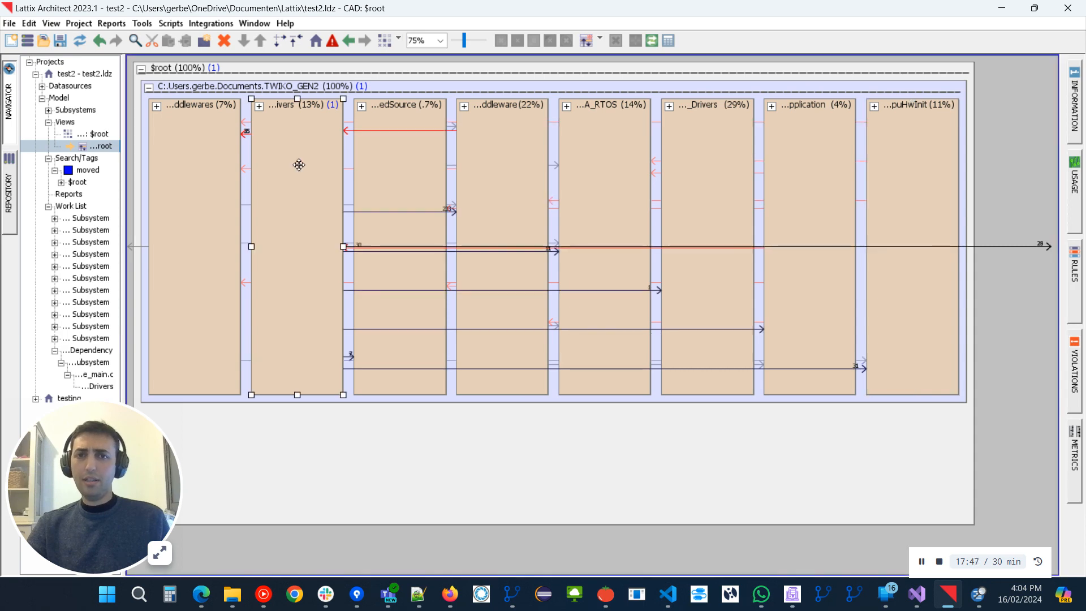
{"action": "left_click", "coordinate": [157, 107]}
{"action": "left_click", "coordinate": [258, 106]}
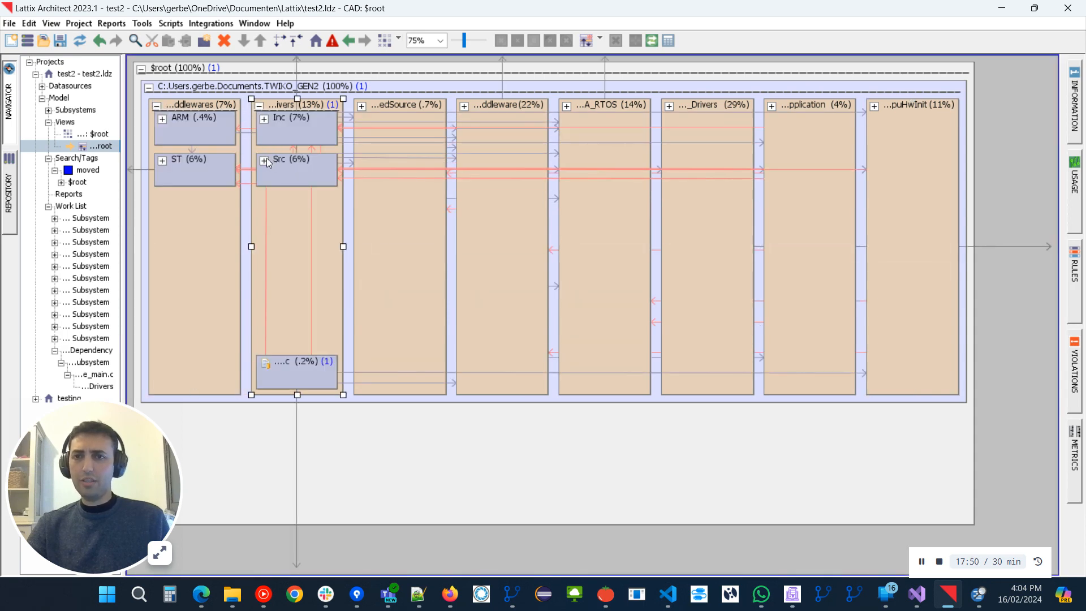
{"action": "left_click", "coordinate": [264, 161]}
{"action": "left_click", "coordinate": [263, 160]}
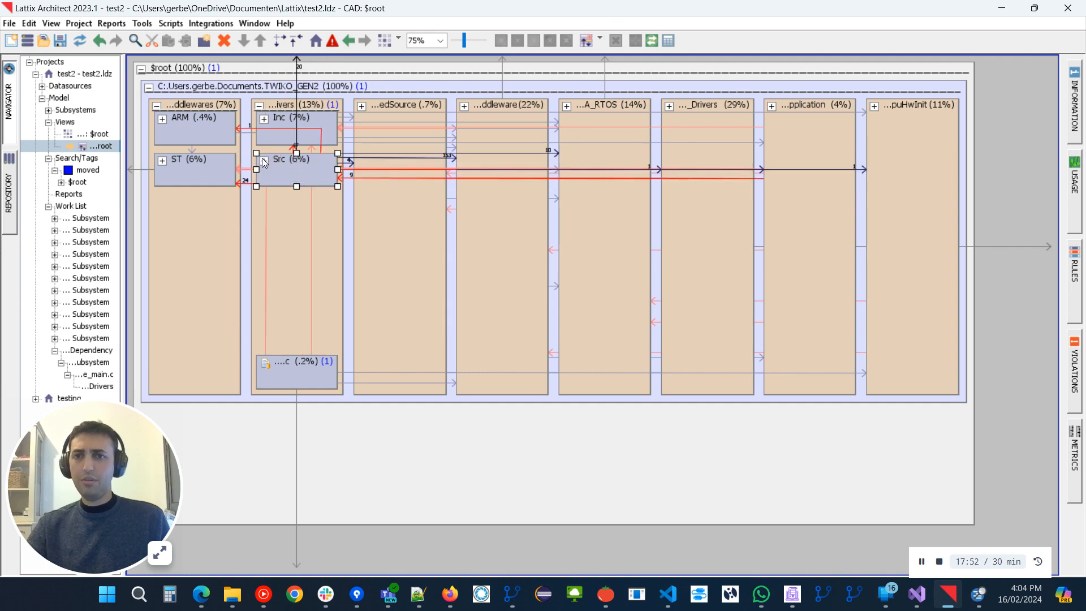
Step: Switch to the DSM: $root matrix and expand PNG_ND_Middleware's Src folder to examine its file-level dependencies
{"action": "left_click", "coordinate": [102, 135]}
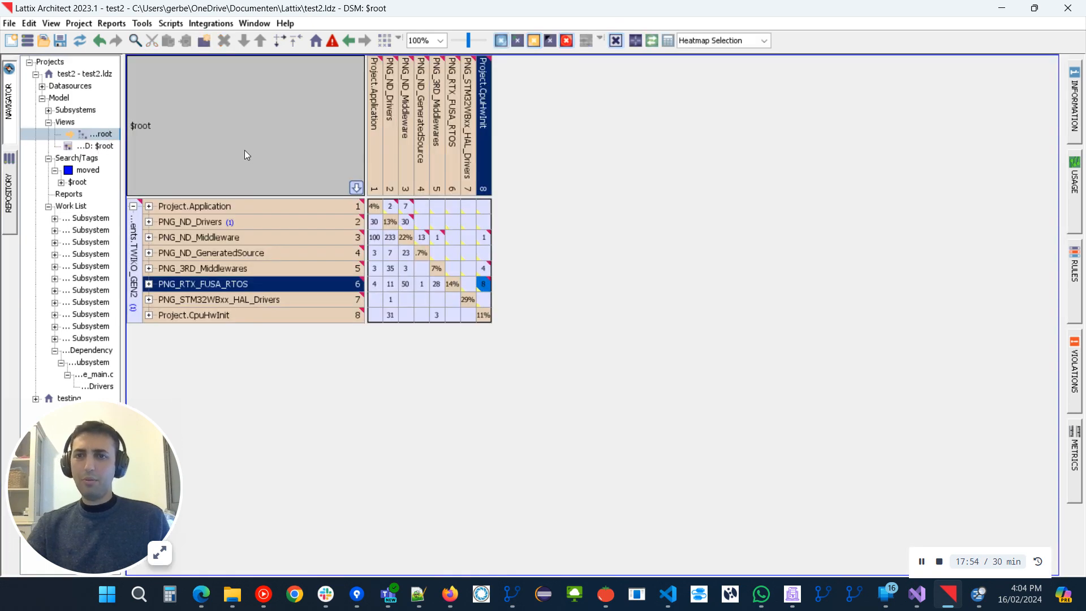
{"action": "left_click", "coordinate": [150, 241]}
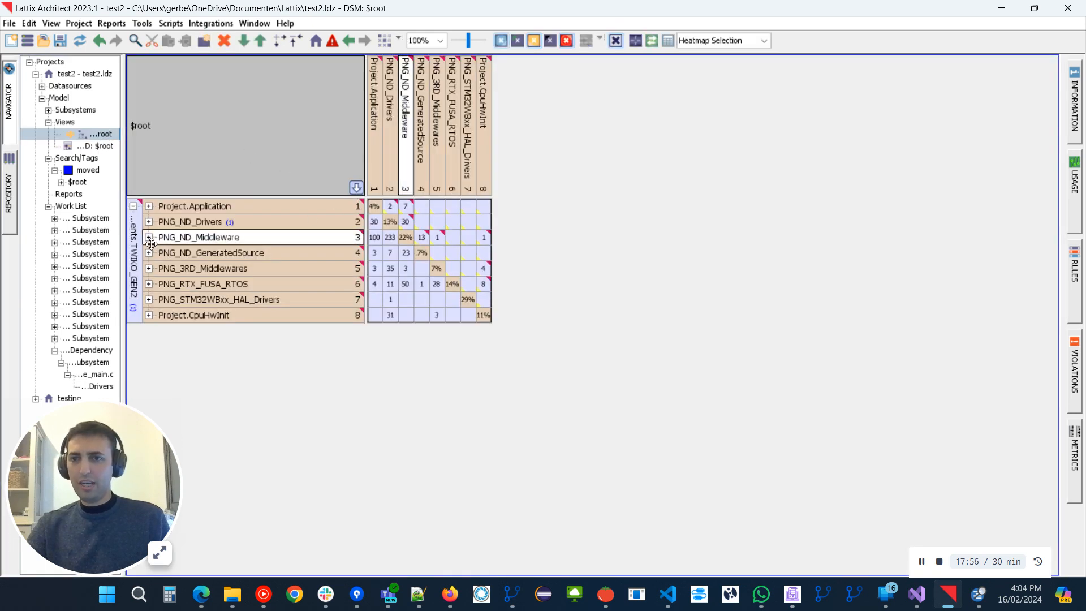
{"action": "left_click", "coordinate": [149, 240]}
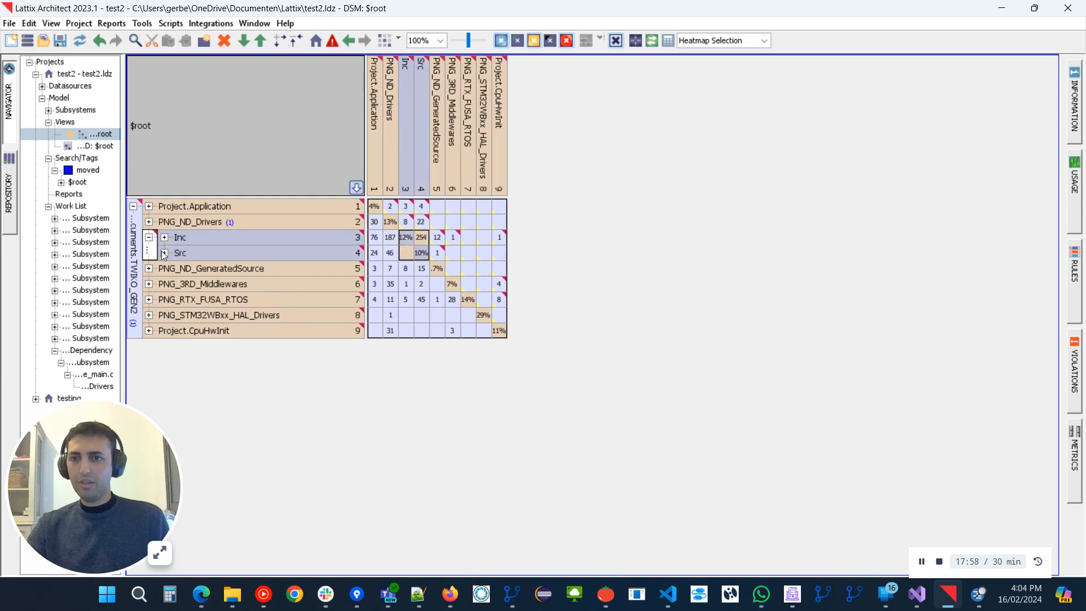
{"action": "left_click", "coordinate": [163, 256]}
{"action": "left_click", "coordinate": [164, 253]}
{"action": "scroll", "coordinate": [282, 252], "scroll_direction": "down", "scroll_amount": 10}
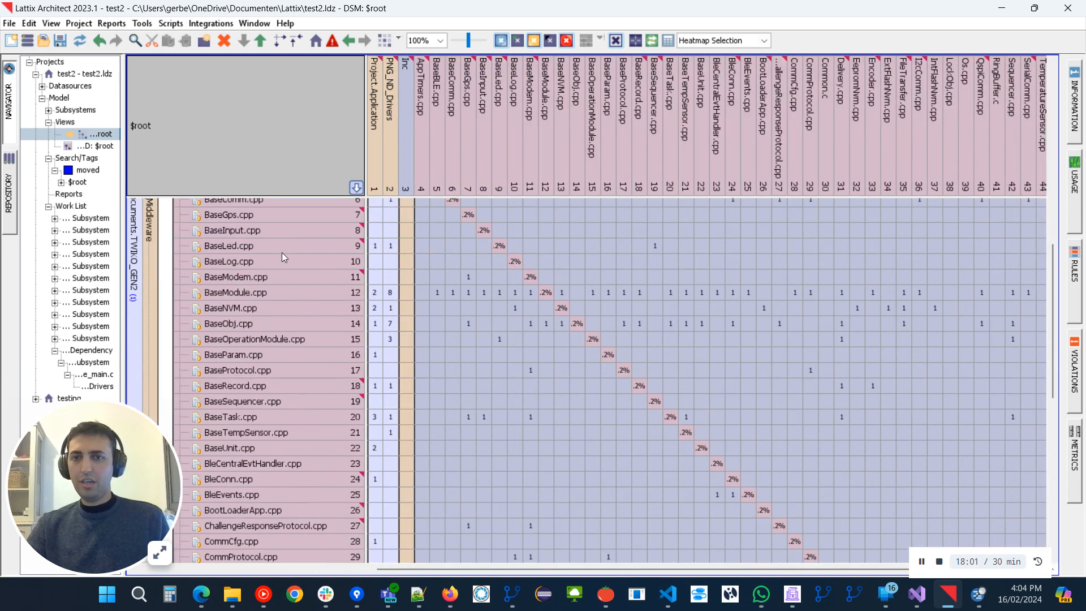
{"action": "scroll", "coordinate": [300, 325], "scroll_direction": "down", "scroll_amount": 2}
{"action": "scroll", "coordinate": [291, 316], "scroll_direction": "up", "scroll_amount": 12}
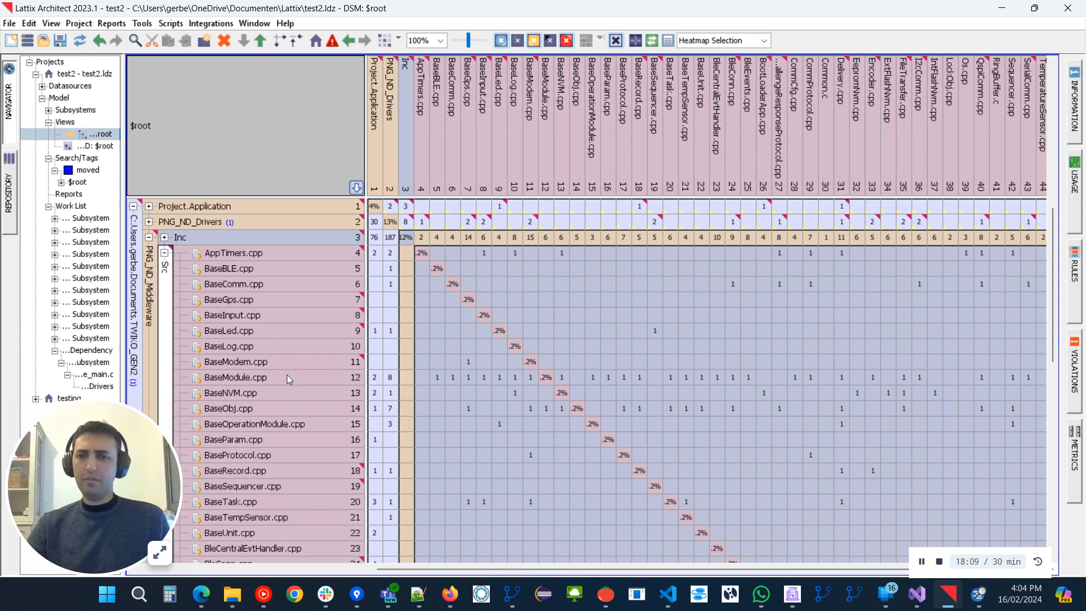
Step: Check the header files in PNG_ND_Middleware's Inc folder and collapse the whole subsystem in the matrix
{"action": "left_click", "coordinate": [164, 239]}
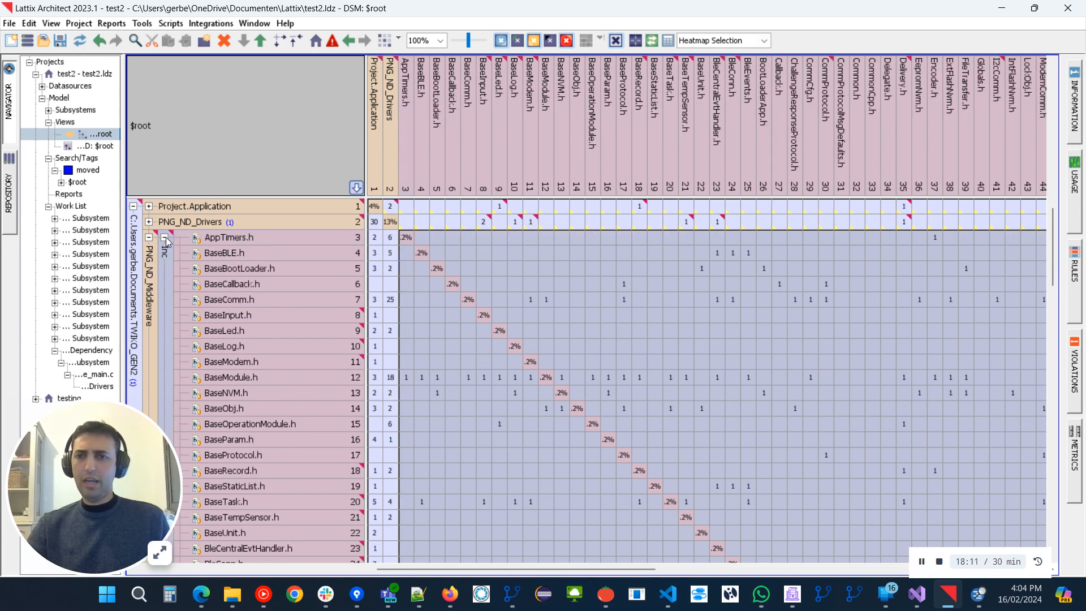
{"action": "left_click", "coordinate": [164, 238]}
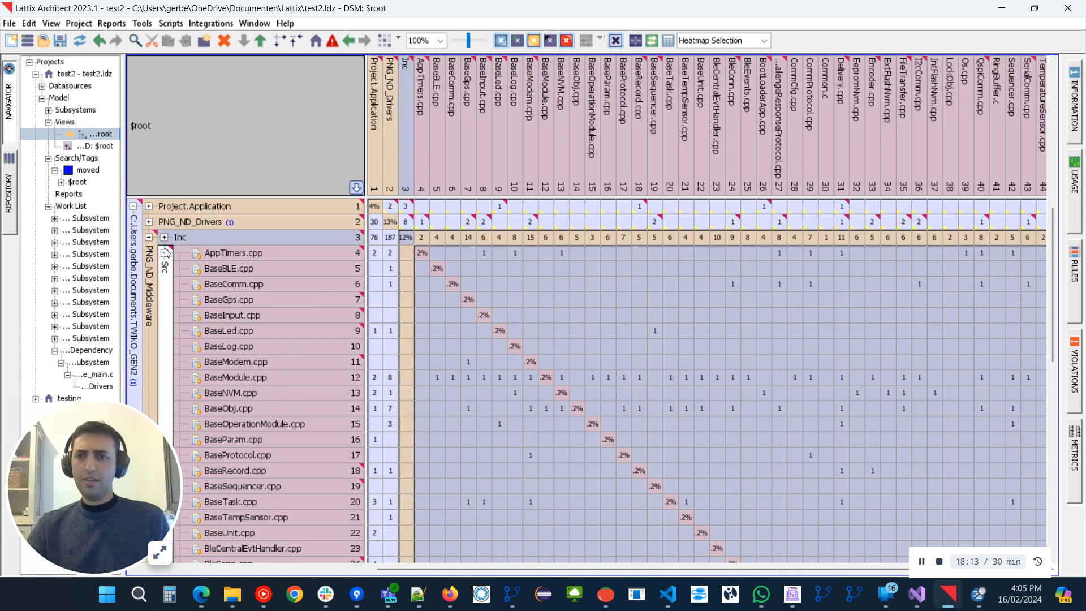
{"action": "left_click", "coordinate": [165, 252]}
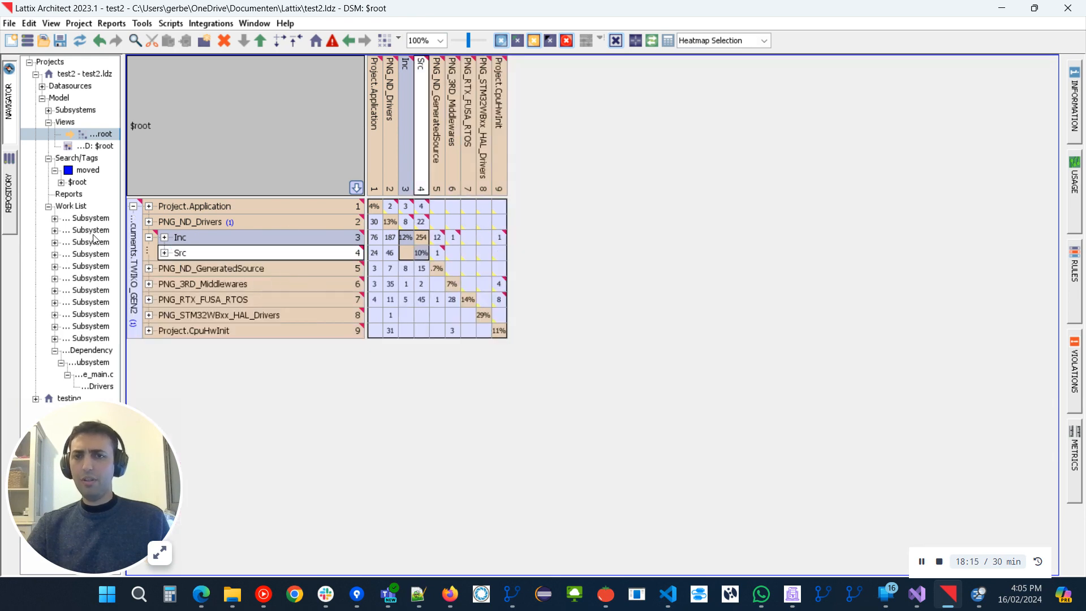
{"action": "left_click", "coordinate": [143, 232]}
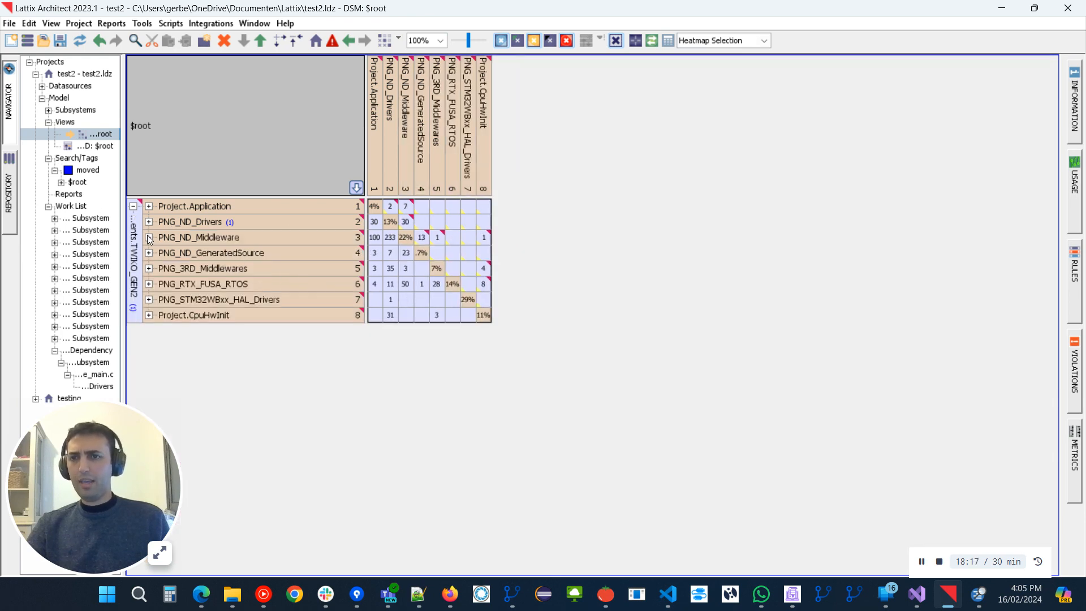
Step: Return to the CAD: $root view, enlarge PNG_ND_Drivers' Src block to view its files, and collapse and shrink it again
{"action": "double_click", "coordinate": [89, 146]}
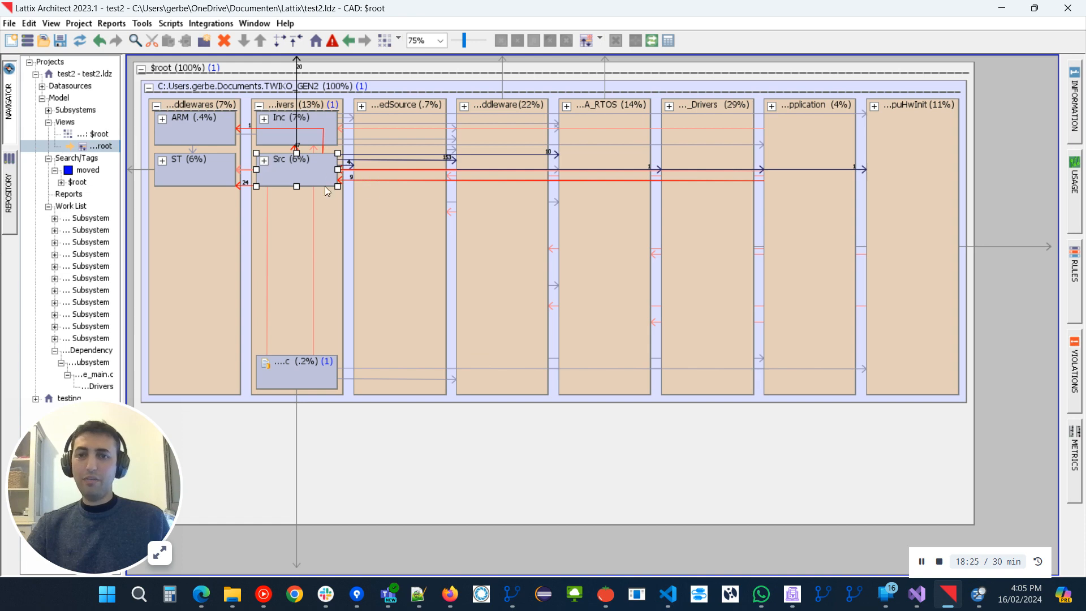
{"action": "left_click_drag", "start_coordinate": [297, 186], "coordinate": [305, 281]}
{"action": "left_click", "coordinate": [264, 161]}
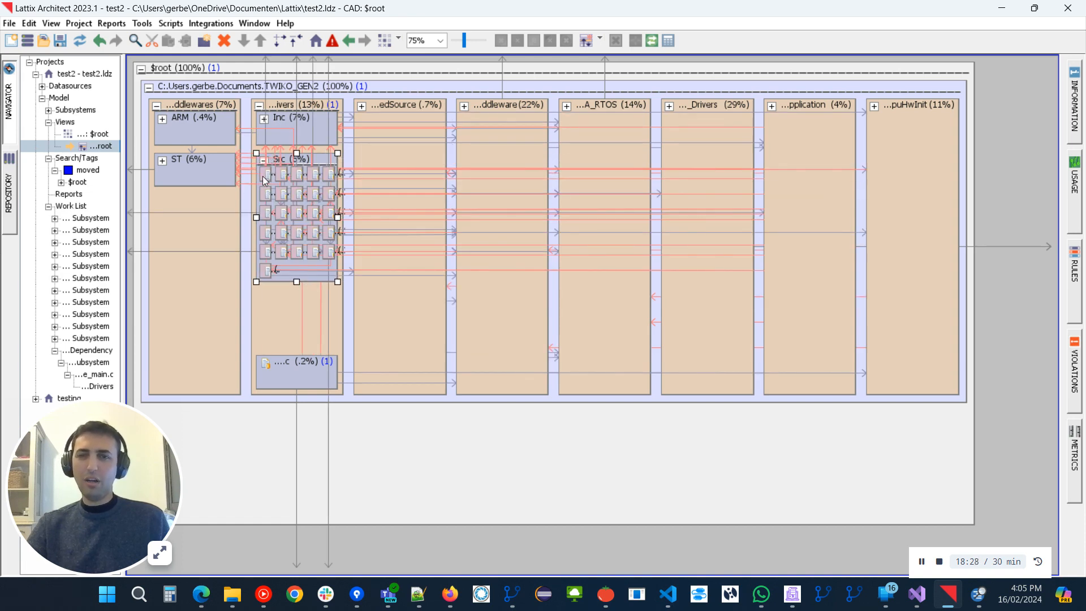
{"action": "left_click", "coordinate": [262, 160]}
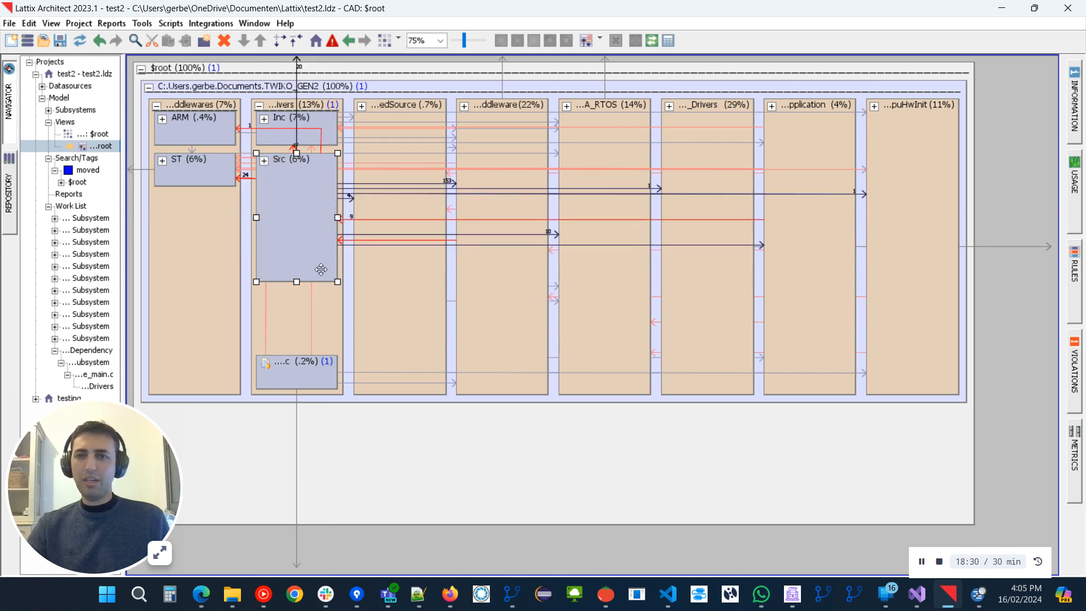
{"action": "left_click_drag", "start_coordinate": [297, 281], "coordinate": [294, 188]}
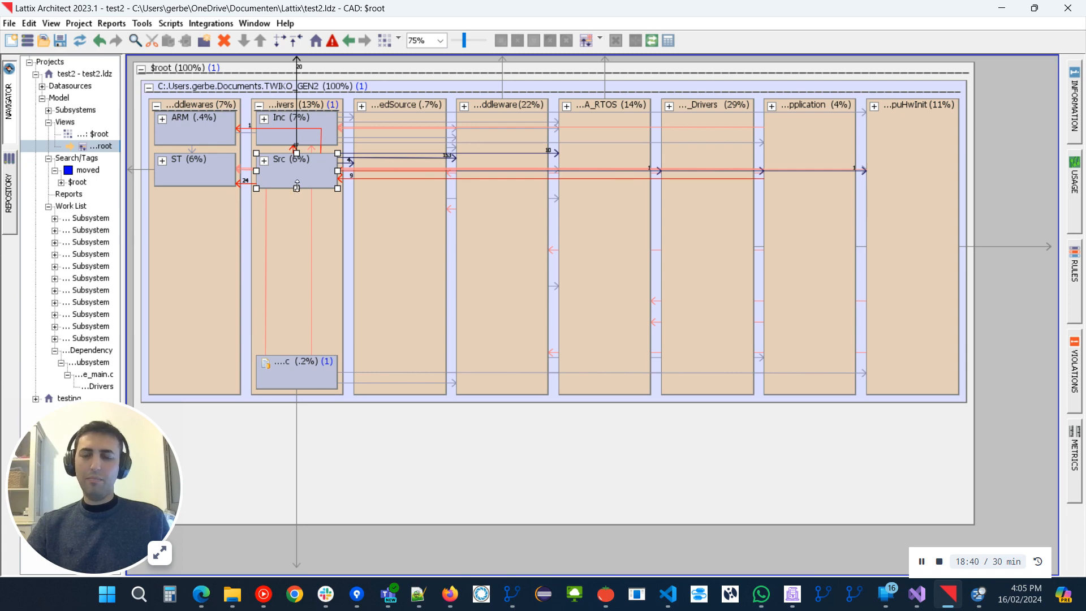
Step: Expand PNG_ND_GeneratedSource, PNG_ND_Middleware, PNG_RTX_FUSA_RTOS, PNG_STM32WBxx_HAL_Drivers, Project.Application and Project.CpuHwInit in the diagram
{"action": "left_click", "coordinate": [361, 106]}
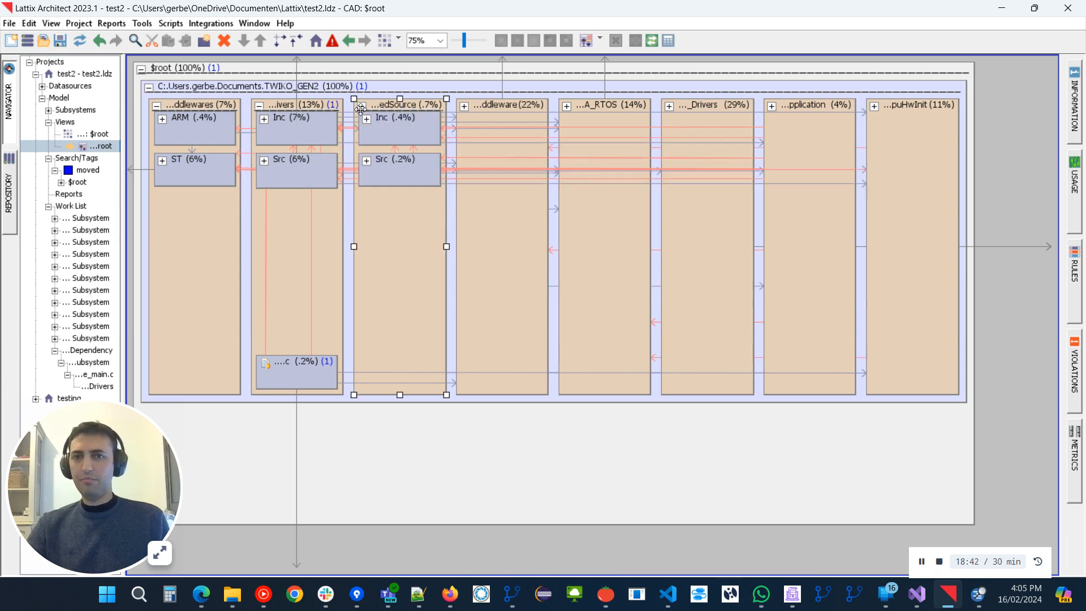
{"action": "left_click", "coordinate": [465, 107]}
{"action": "left_click", "coordinate": [566, 106]}
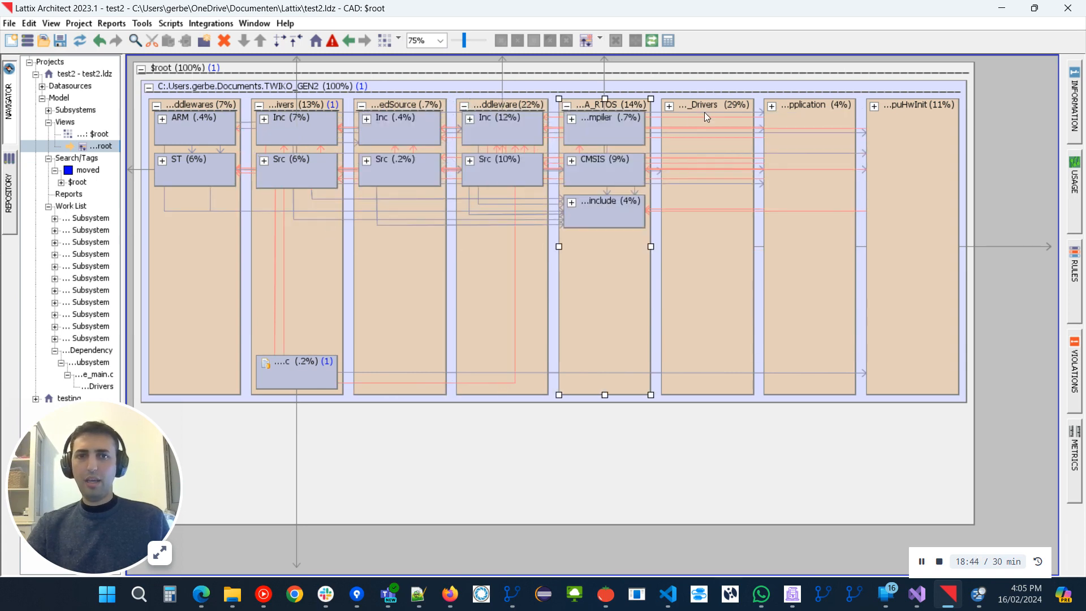
{"action": "left_click", "coordinate": [669, 106]}
{"action": "left_click", "coordinate": [773, 107]}
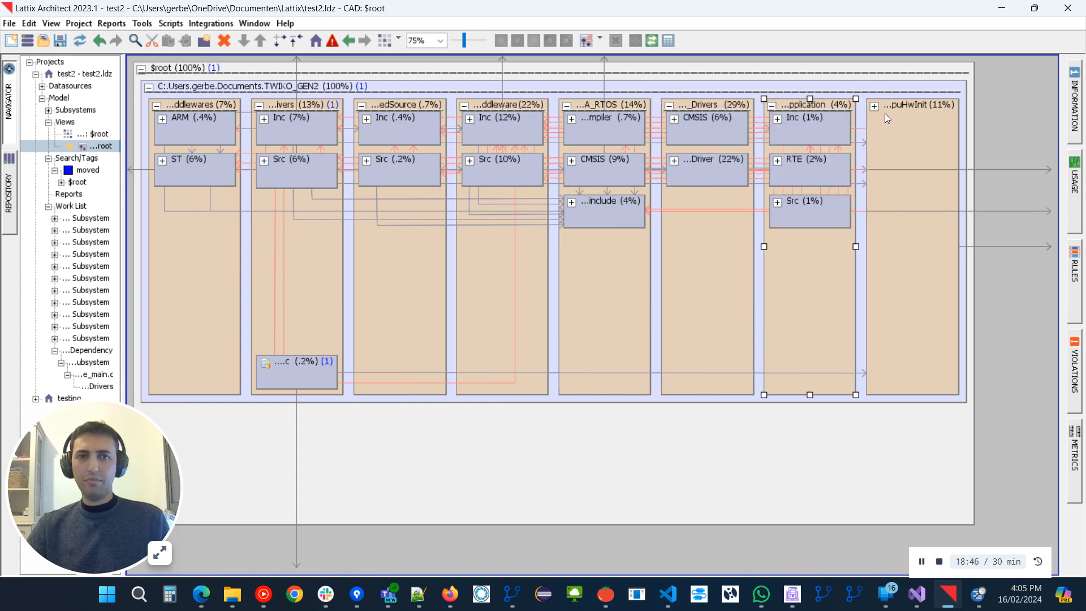
{"action": "left_click", "coordinate": [875, 107]}
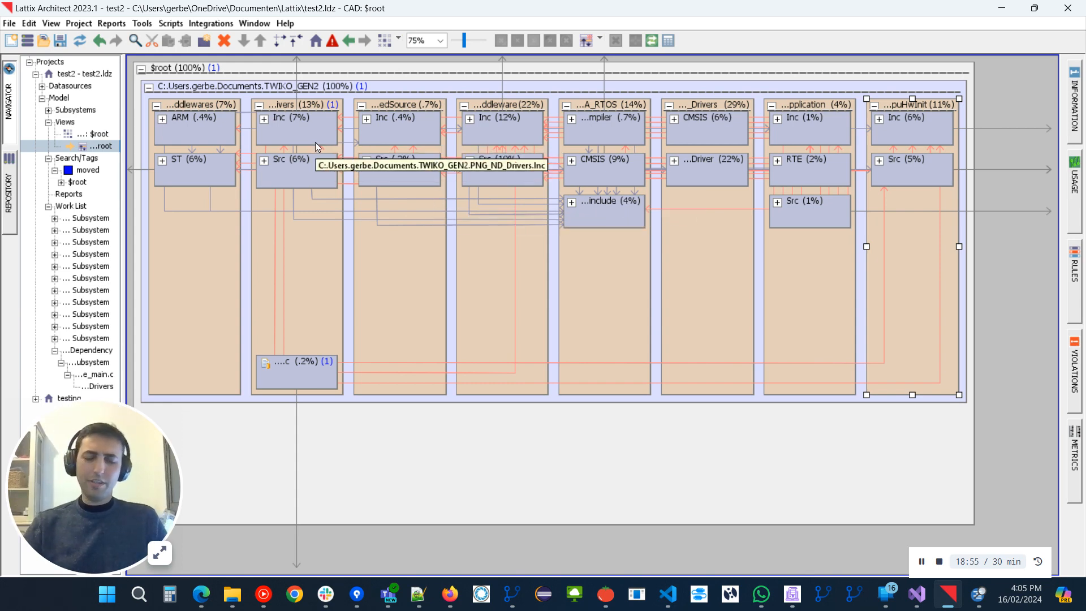
{"action": "left_click", "coordinate": [206, 25]}
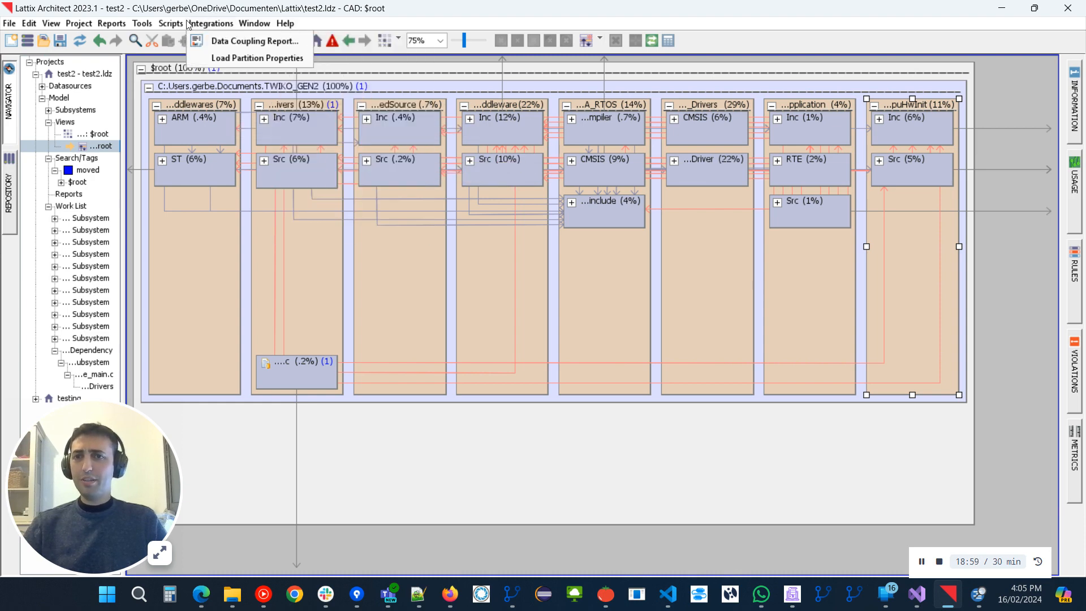
{"action": "mouse_move", "coordinate": [170, 23]}
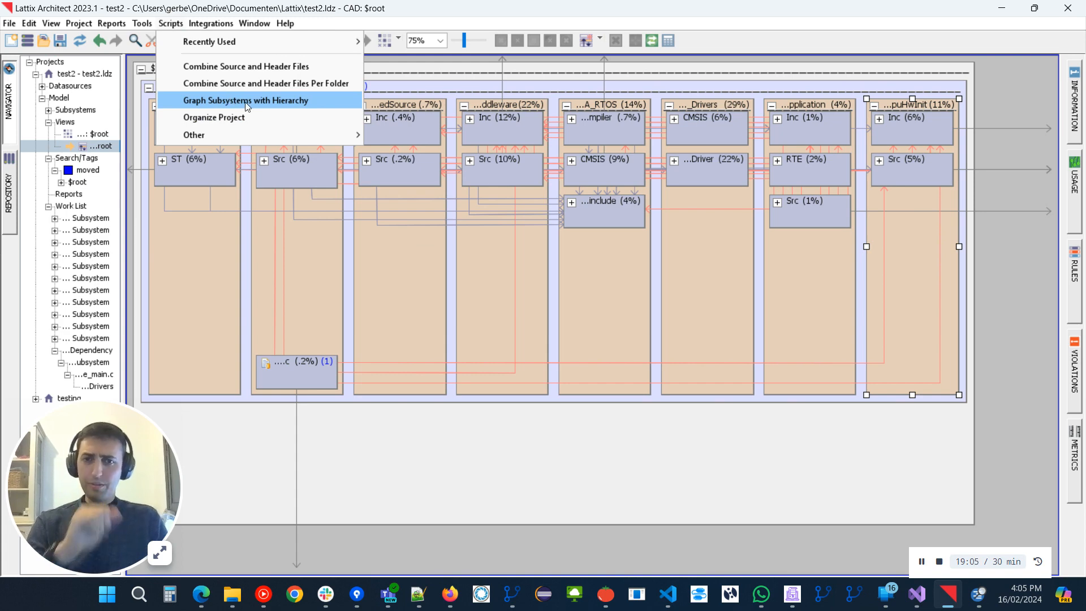
{"action": "mouse_move", "coordinate": [317, 136]}
{"action": "left_click", "coordinate": [547, 25]}
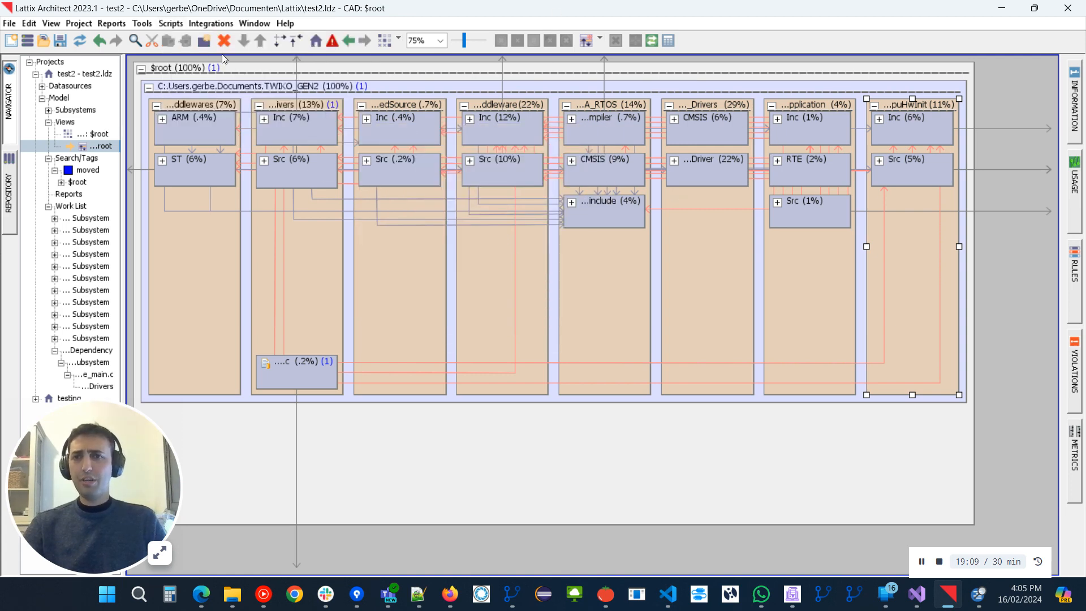
Step: Graph Project.CpuHwInit with Graph Subsystems with Hierarchy as DOT, System_Dependency, three hierarchy levels; view the image full-screen and close it
{"action": "left_click", "coordinate": [211, 23]}
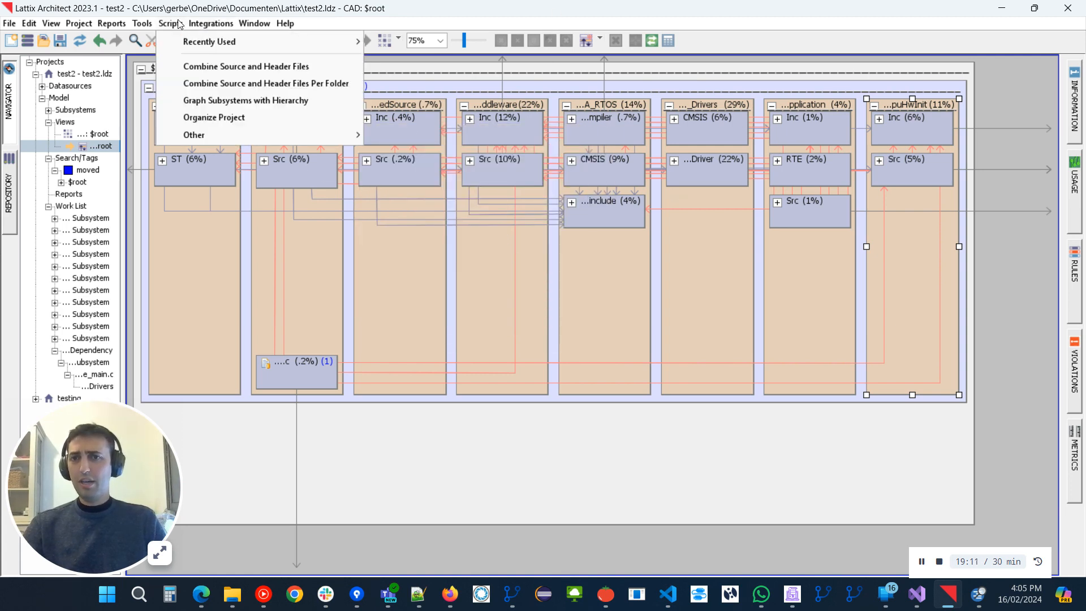
{"action": "left_click", "coordinate": [245, 100]}
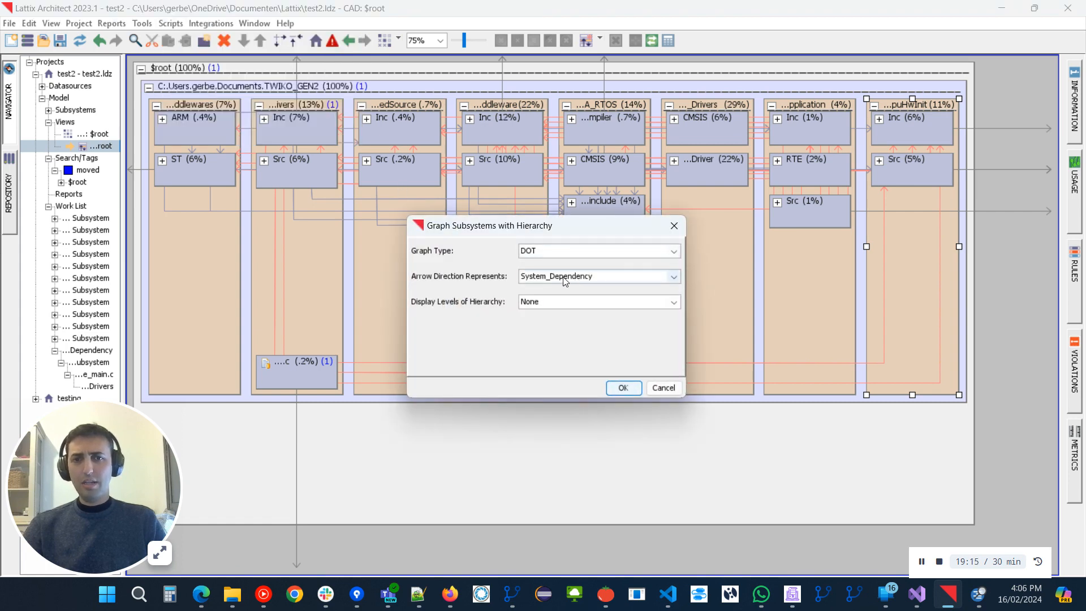
{"action": "left_click", "coordinate": [600, 301]}
{"action": "left_click", "coordinate": [586, 350]}
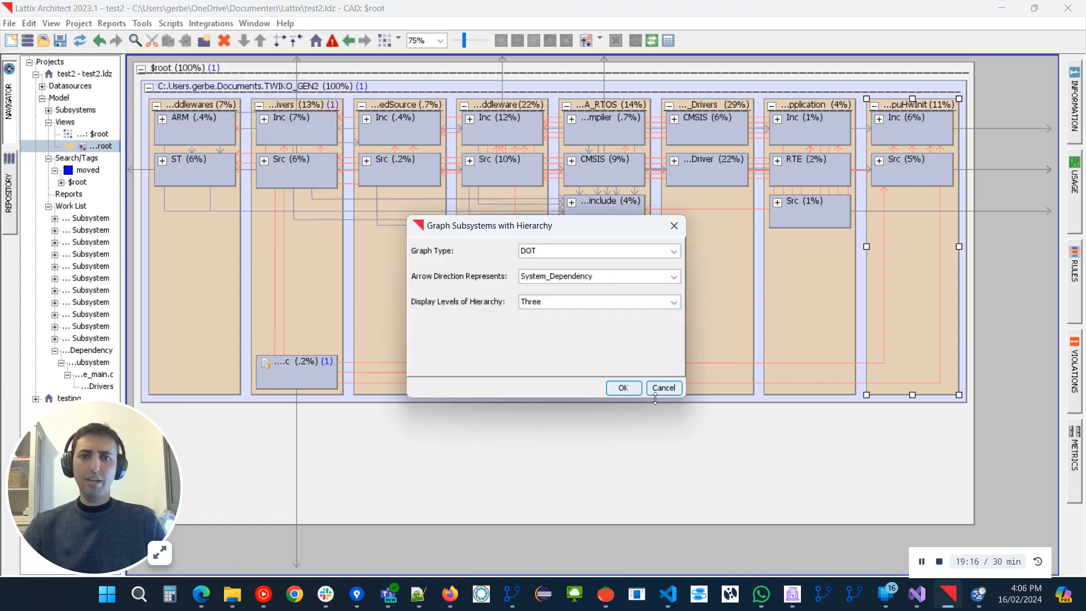
{"action": "left_click", "coordinate": [623, 388]}
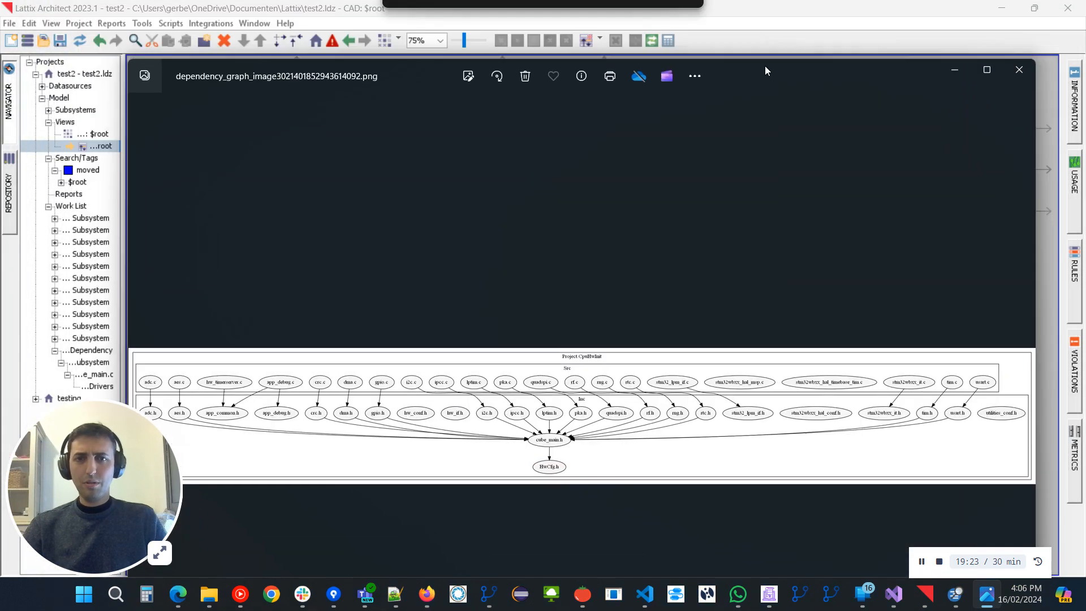
{"action": "double_click", "coordinate": [765, 66]}
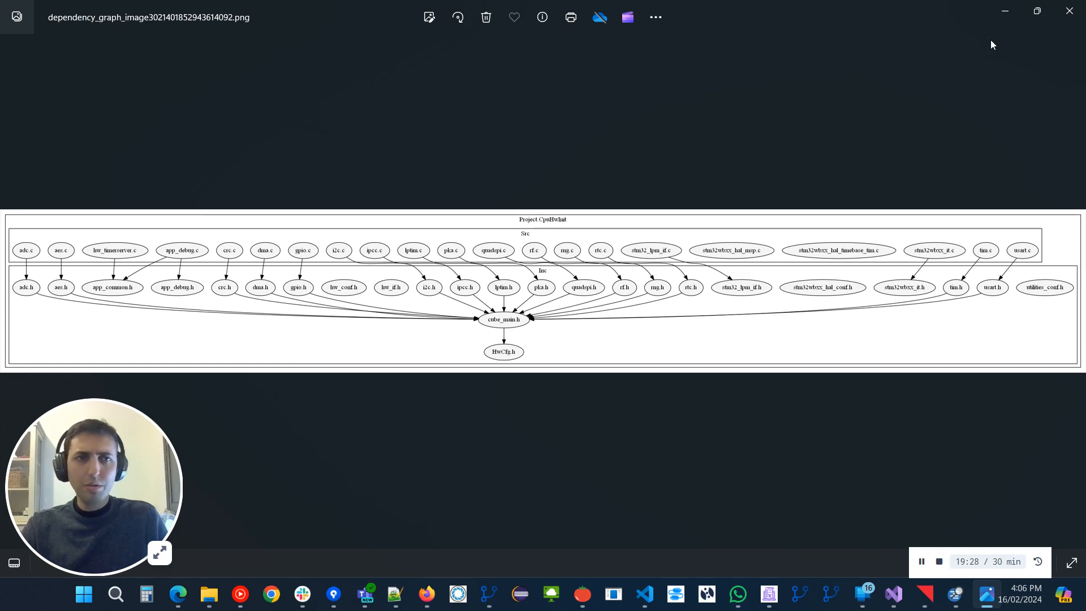
{"action": "left_click", "coordinate": [1068, 13]}
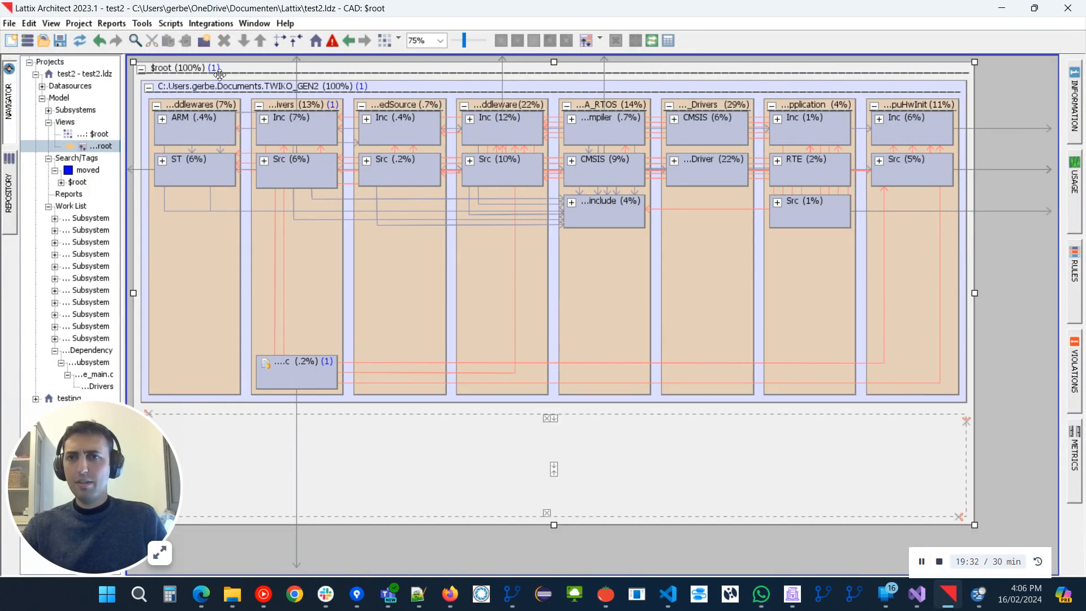
Step: Graph the whole $root with Graph Subsystems with Hierarchy as DOT, System_Dependency, two hierarchy levels; examine the subsystem dependencies and close the image
{"action": "left_click", "coordinate": [228, 25]}
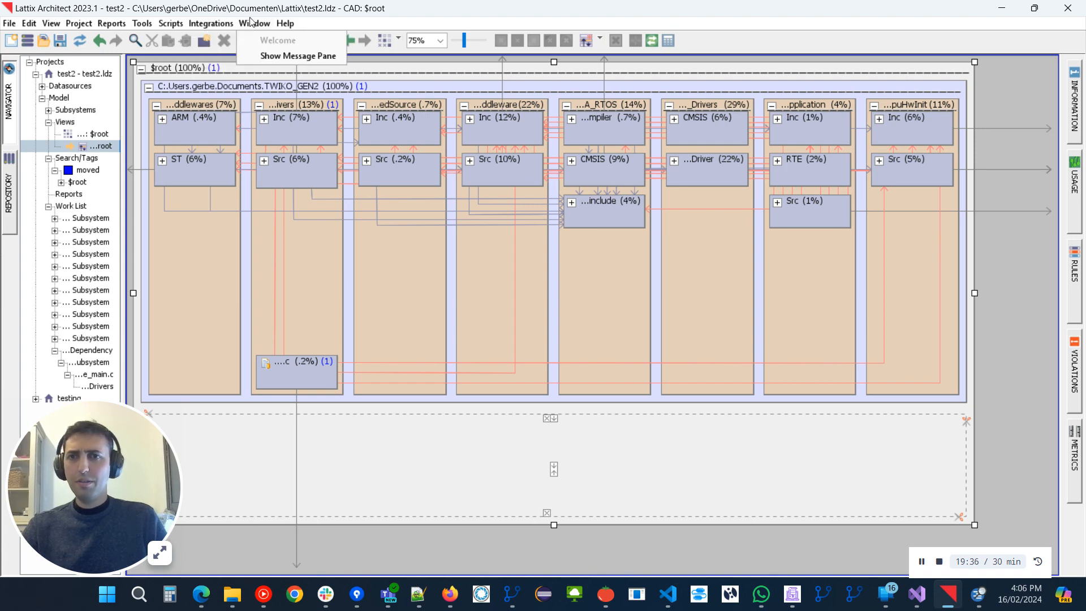
{"action": "left_click", "coordinate": [216, 107]}
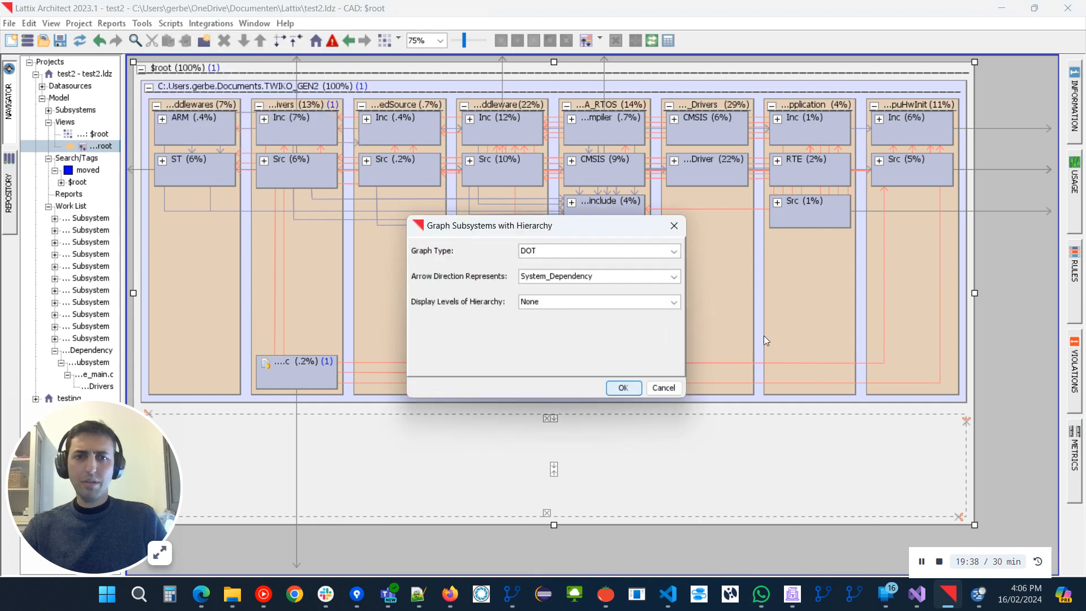
{"action": "left_click", "coordinate": [618, 301]}
{"action": "left_click", "coordinate": [592, 339]}
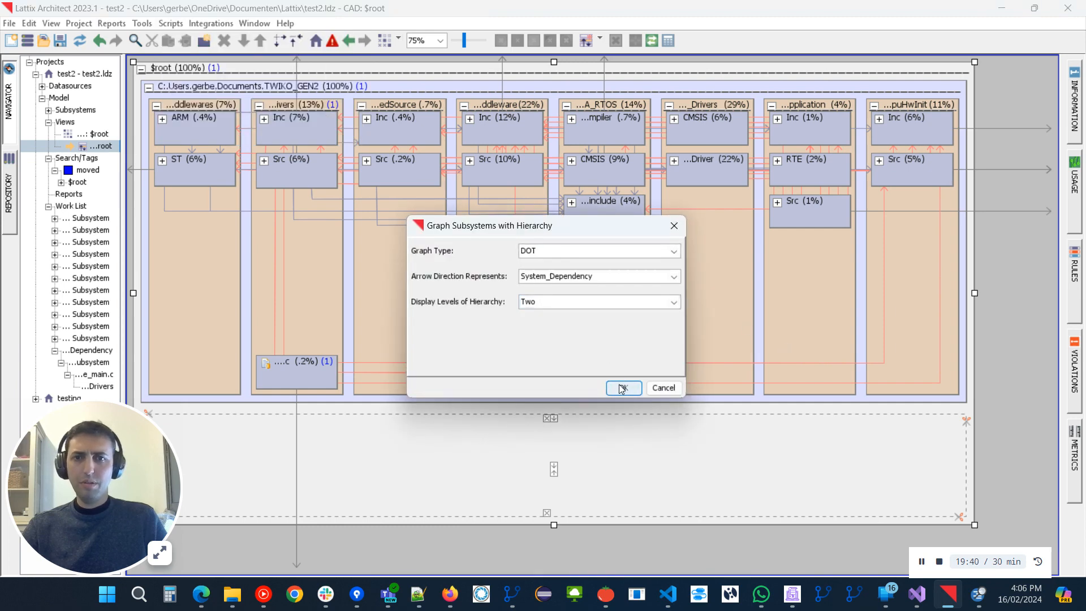
{"action": "left_click", "coordinate": [623, 388]}
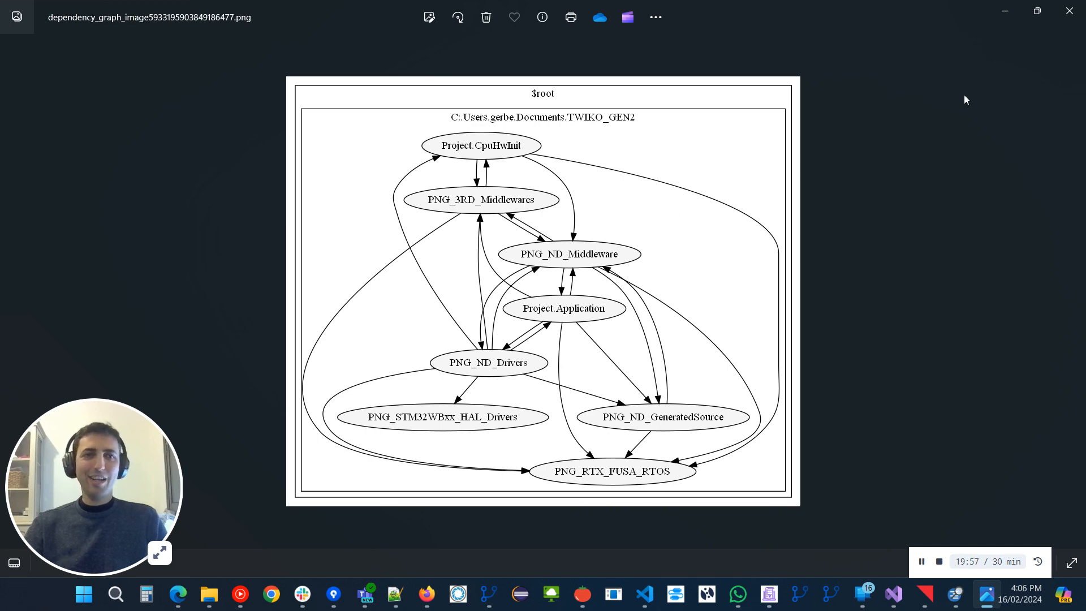
{"action": "left_click", "coordinate": [1069, 11]}
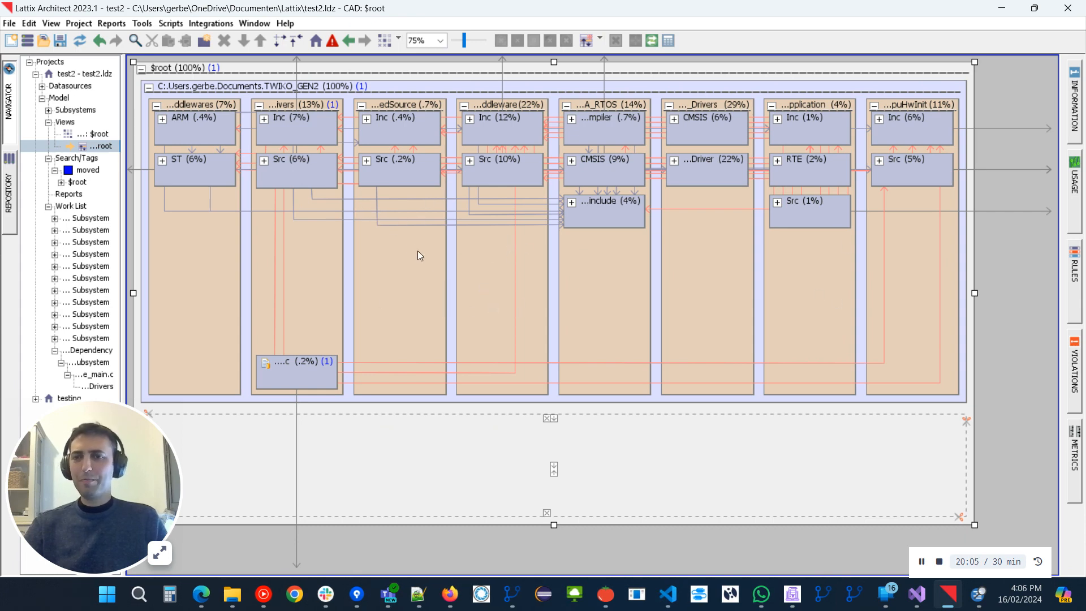
{"action": "left_click", "coordinate": [226, 27]}
{"action": "mouse_move", "coordinate": [146, 26]}
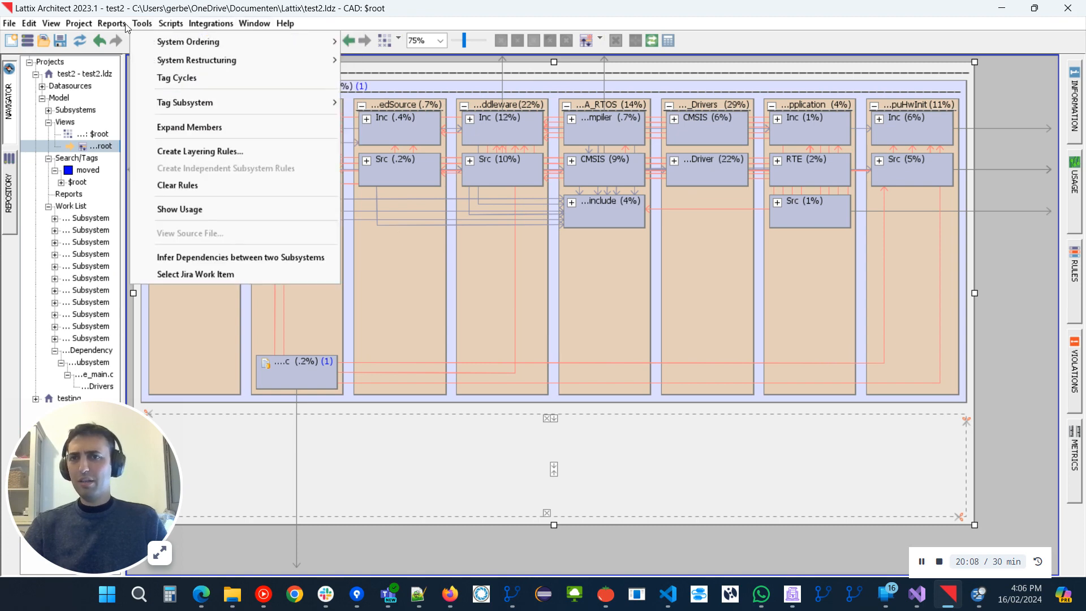
{"action": "mouse_move", "coordinate": [53, 25]}
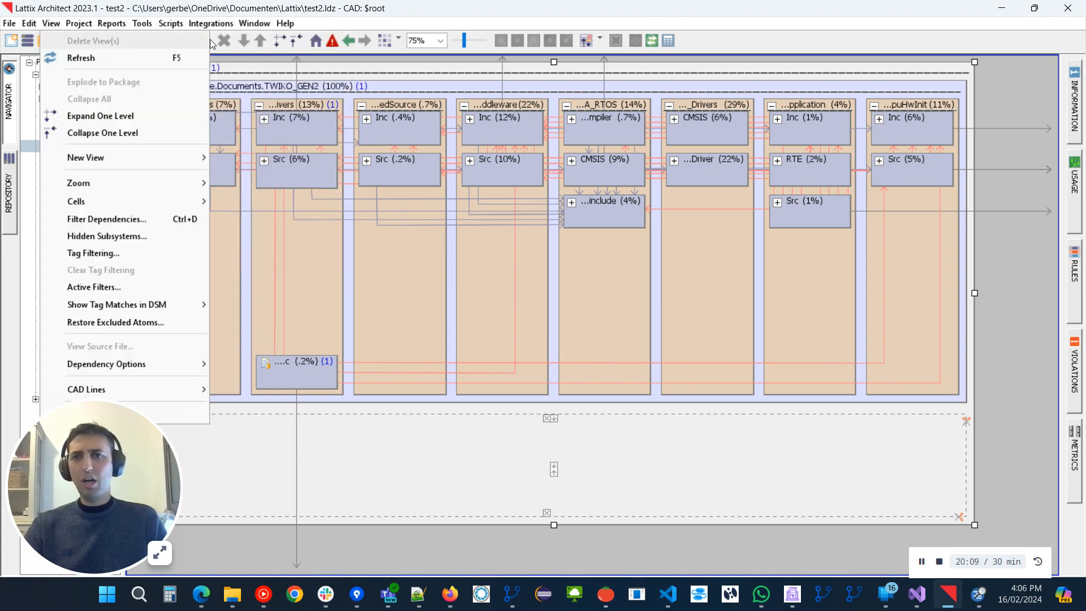
{"action": "left_click", "coordinate": [405, 22]}
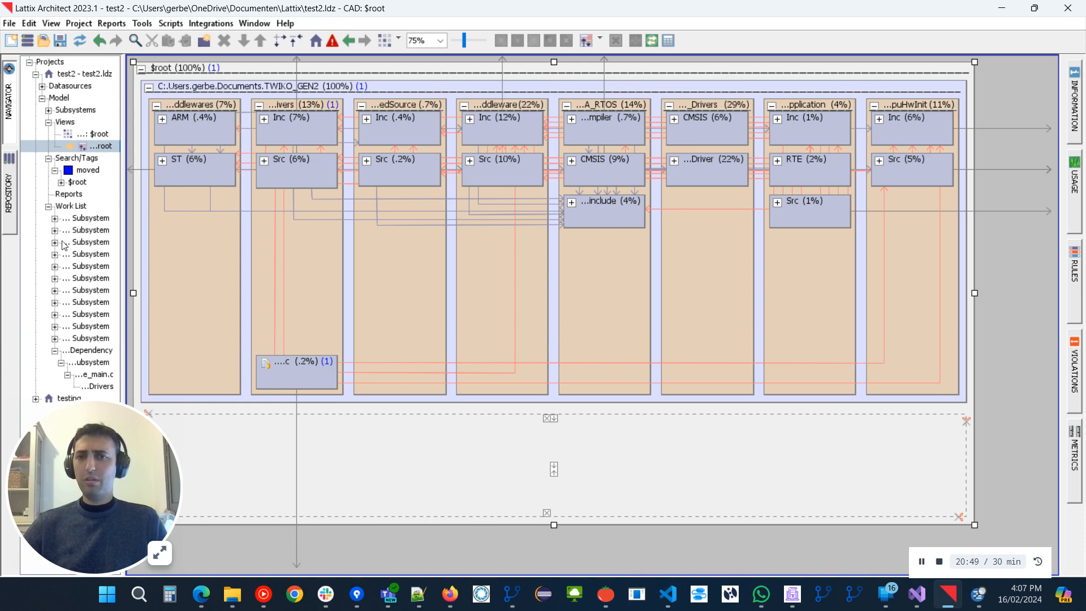
Step: Switch to the DSM: $root matrix to examine the dependencies between the TWIKO_GEN2 subsystems
{"action": "double_click", "coordinate": [95, 134]}
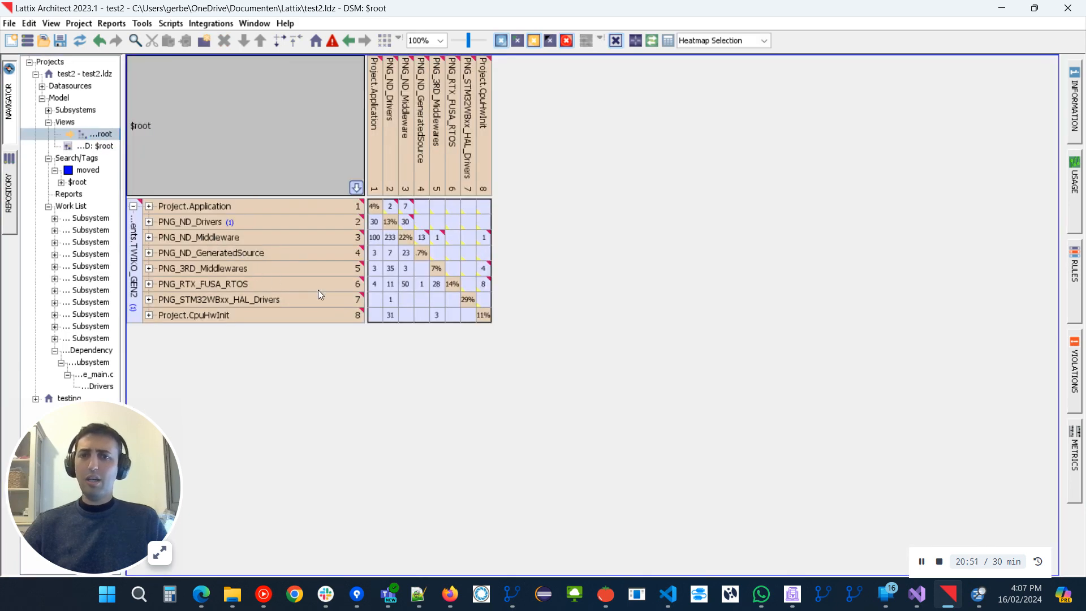
{"action": "mouse_move", "coordinate": [460, 293]}
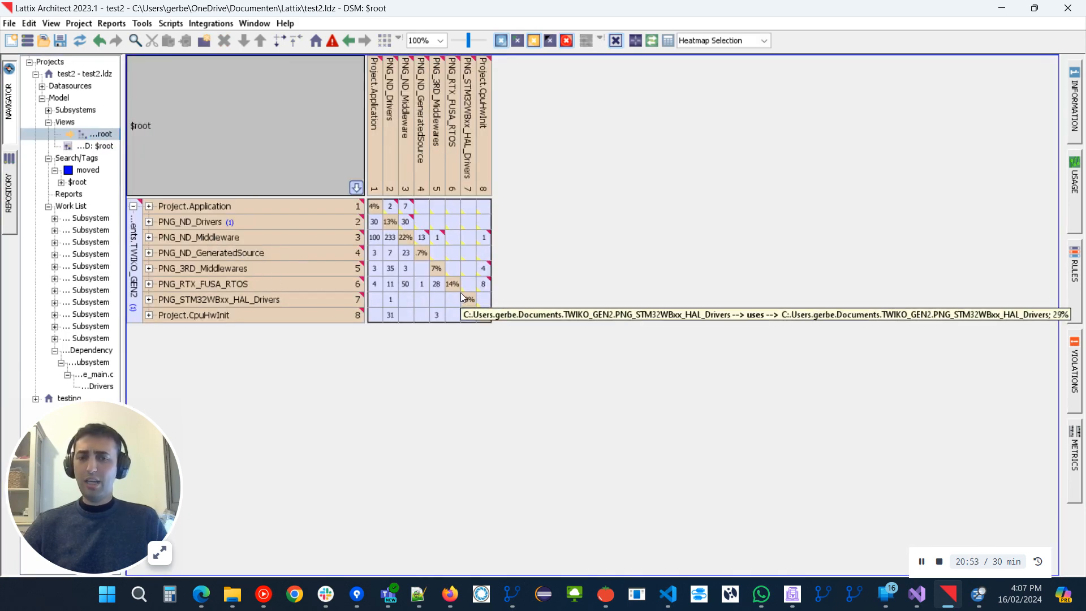